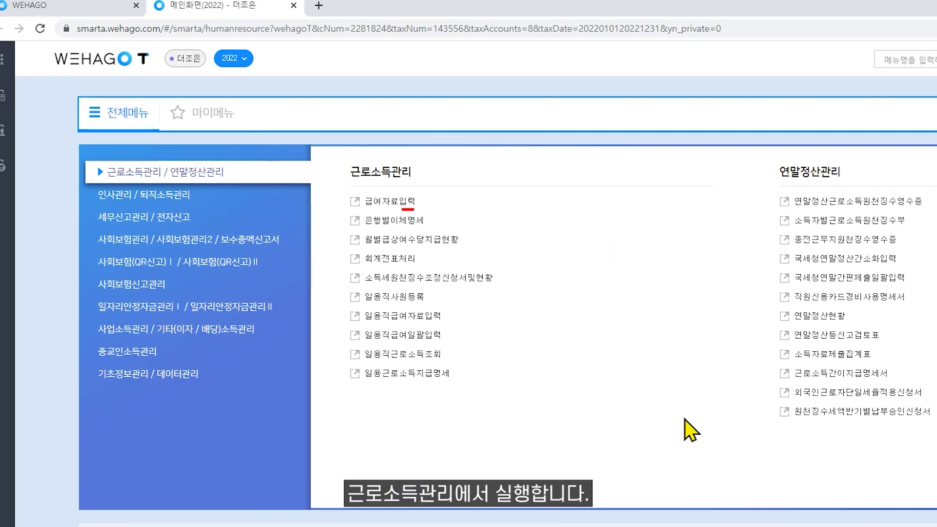
- Open 급여자료입력 from 근로소득관리 in the full menu
click(358, 203)
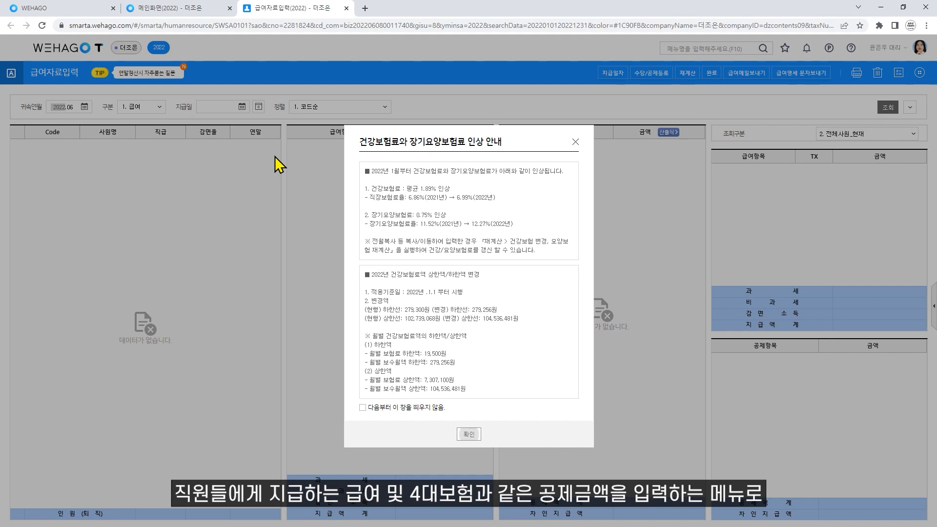
- Dismiss the health insurance rate notice and list the payroll types under 구분
click(465, 435)
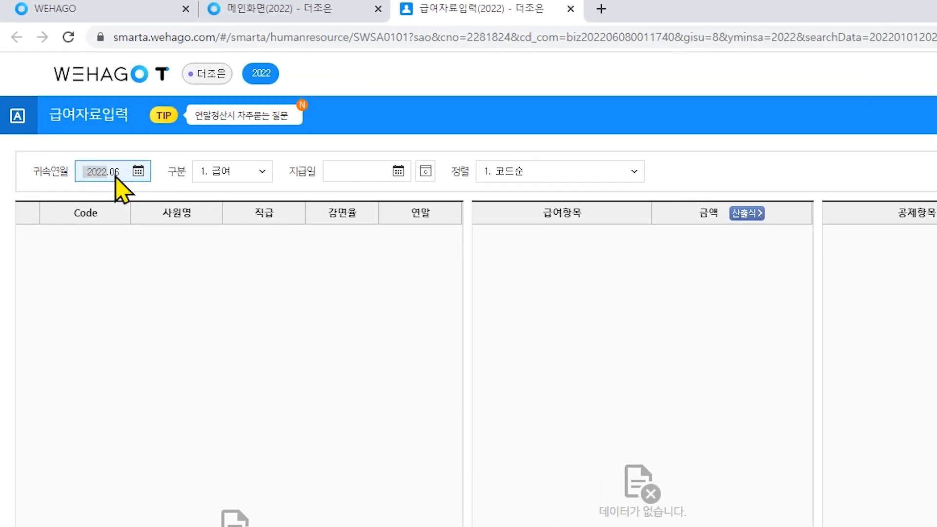
click(266, 176)
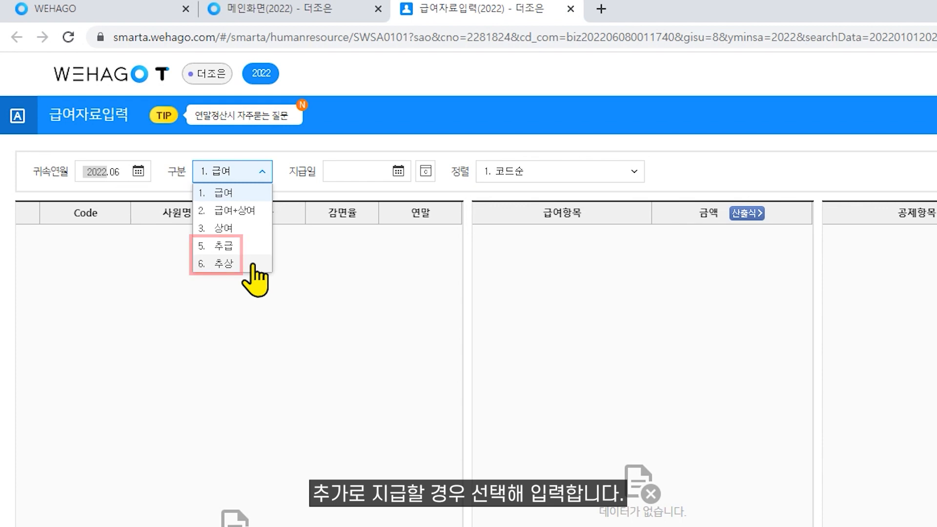
- Copy last month's 급여 into June 2022 with income tax recalculated, then review employees' pay
click(245, 194)
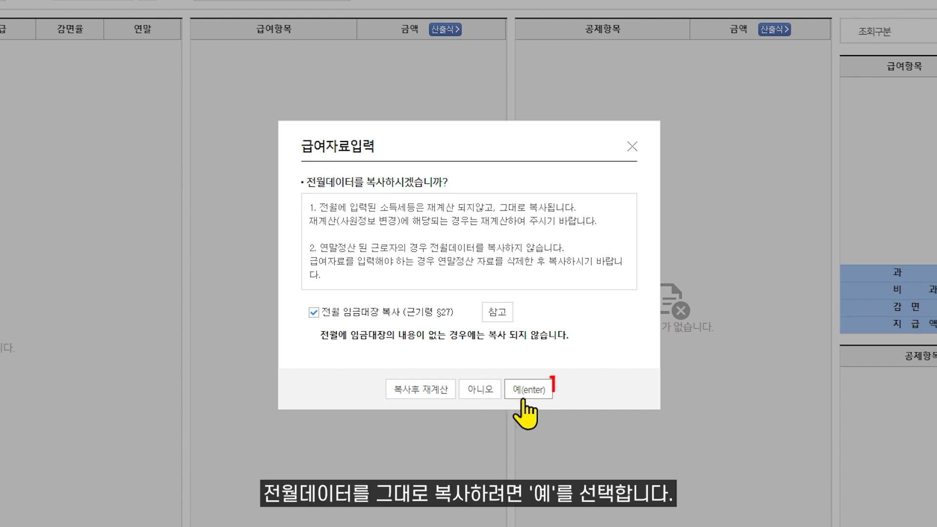
click(432, 389)
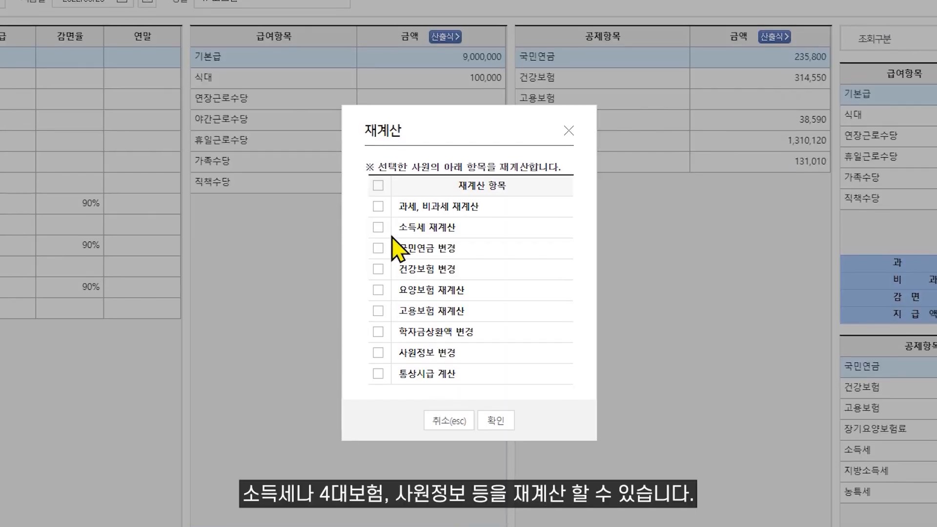
click(378, 227)
click(496, 421)
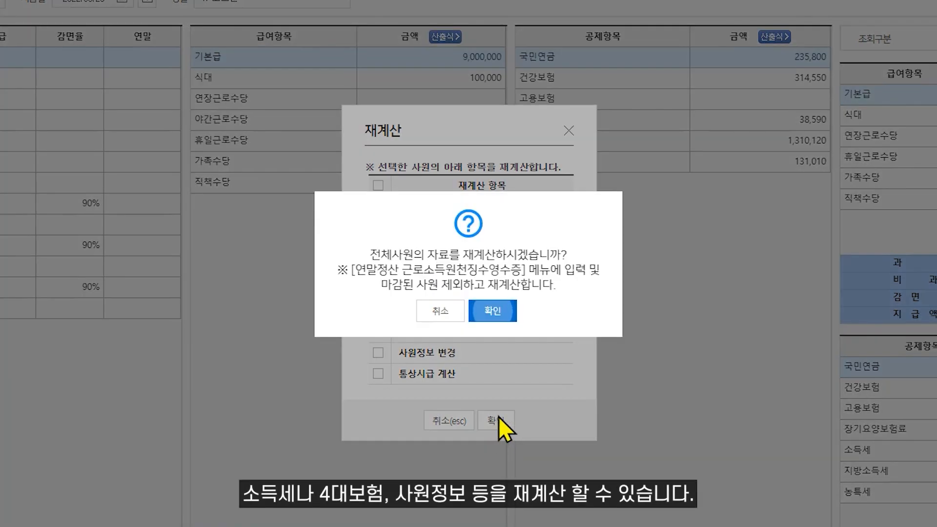
click(493, 313)
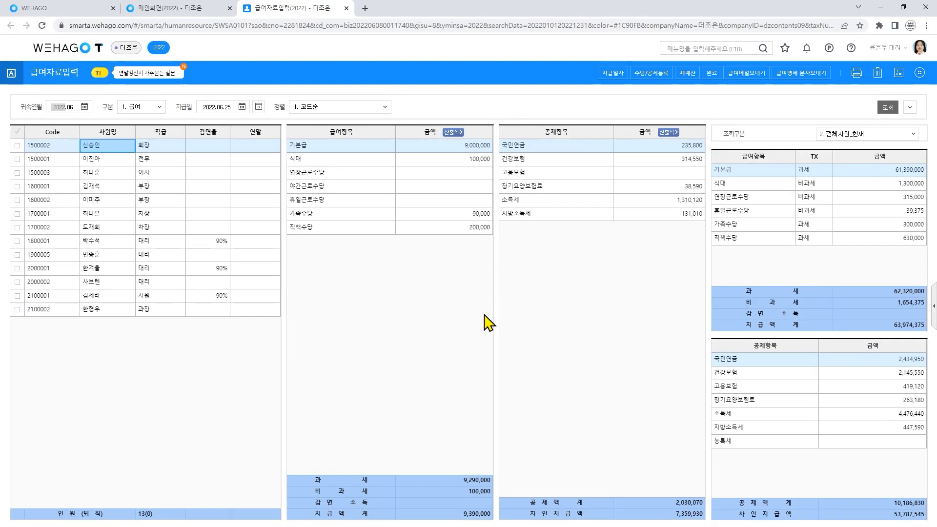
click(122, 162)
click(119, 176)
- Review more employees' pay details, including a reduced-rate employee's
click(118, 187)
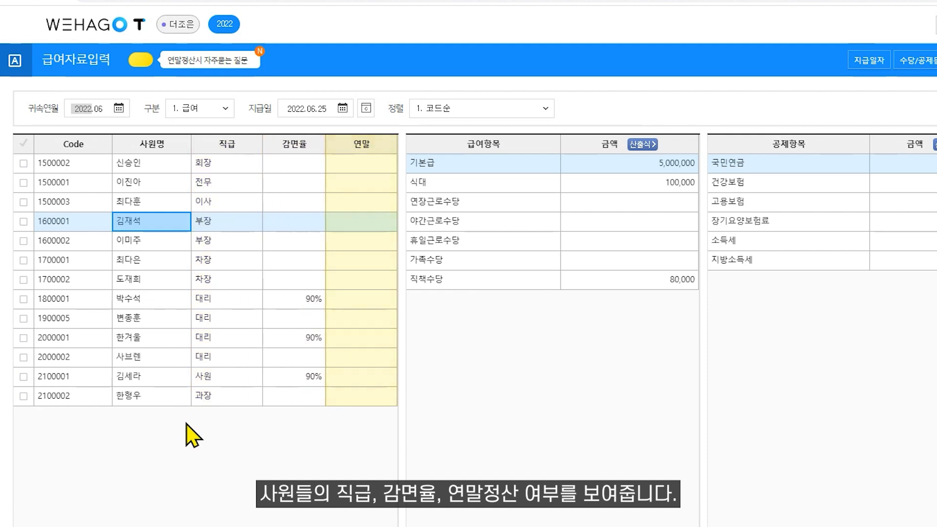
click(309, 305)
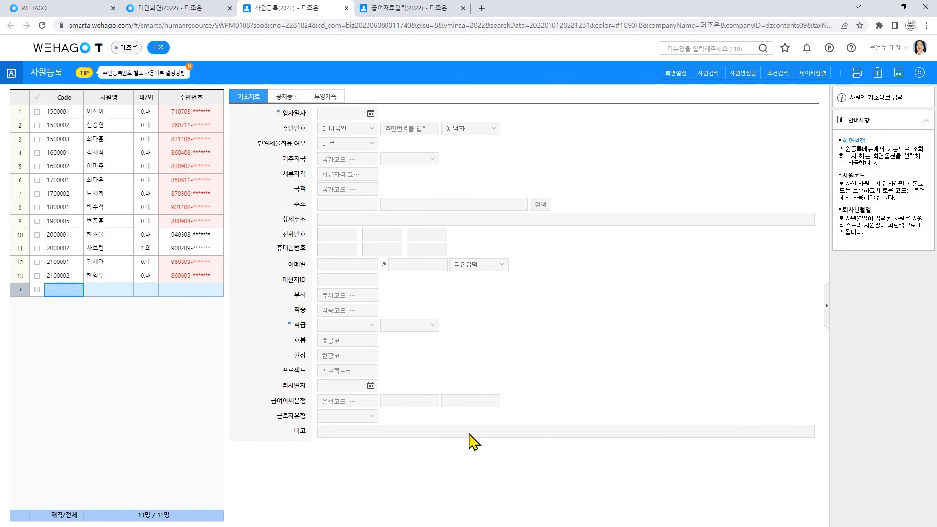
- Open 중소기업 취업감면 설정 from 사원등록's 더보기 menu
click(920, 72)
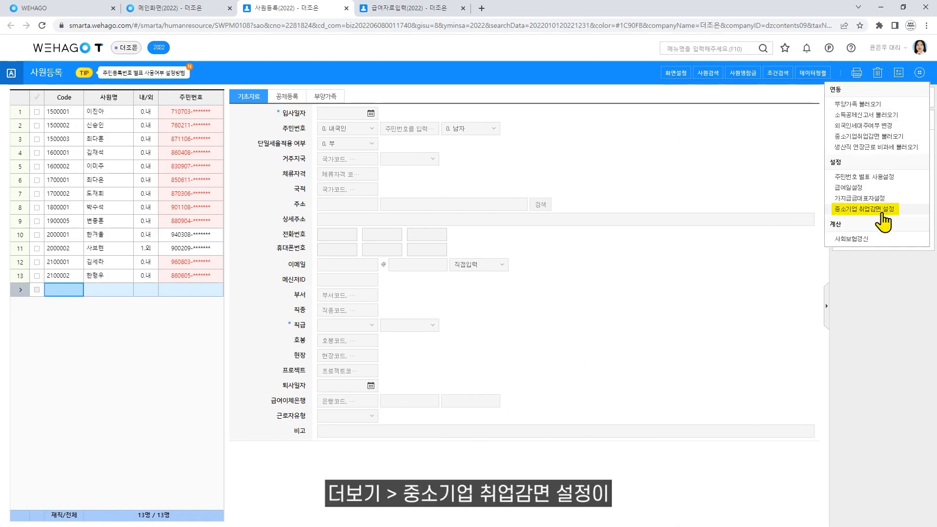
click(882, 212)
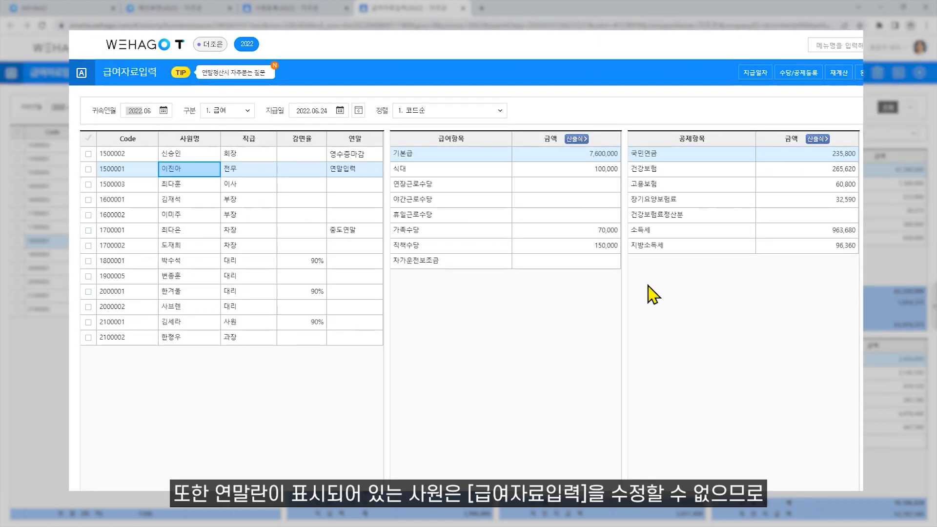
click(597, 154)
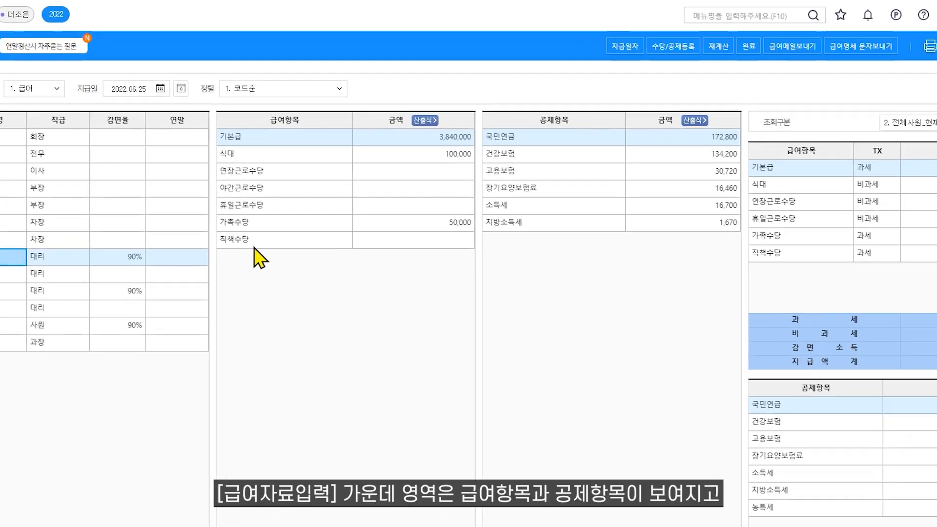
click(400, 254)
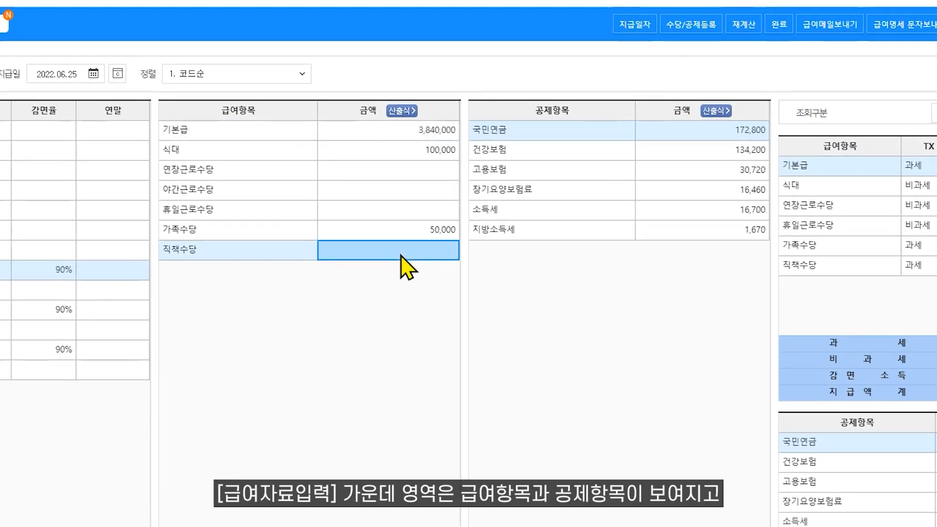
click(695, 258)
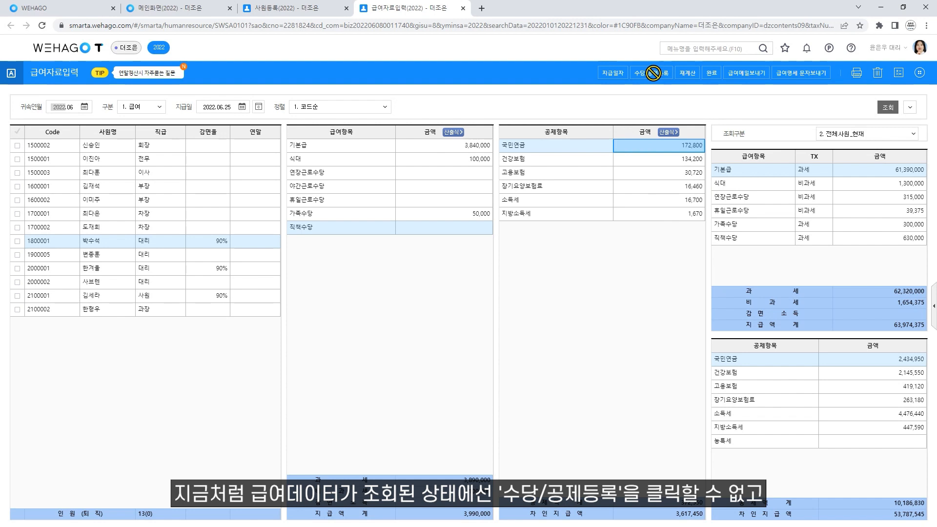
- Clear the loaded payroll data and review the base pay and bonus rows in 수당/공제등록
click(228, 111)
click(660, 73)
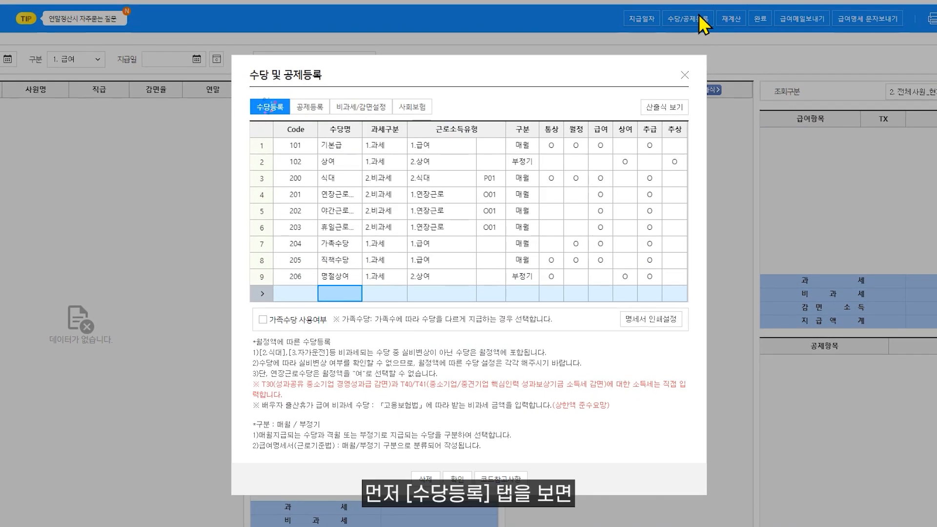
click(440, 147)
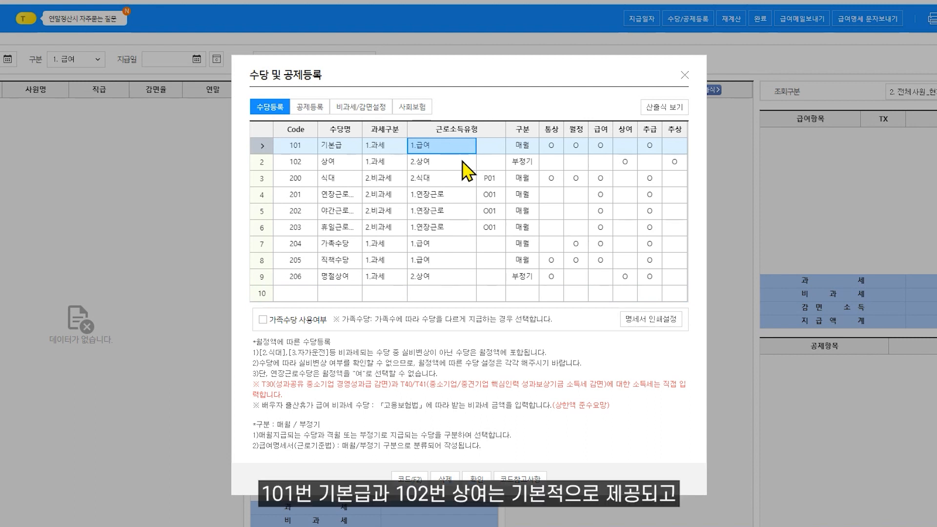
click(463, 166)
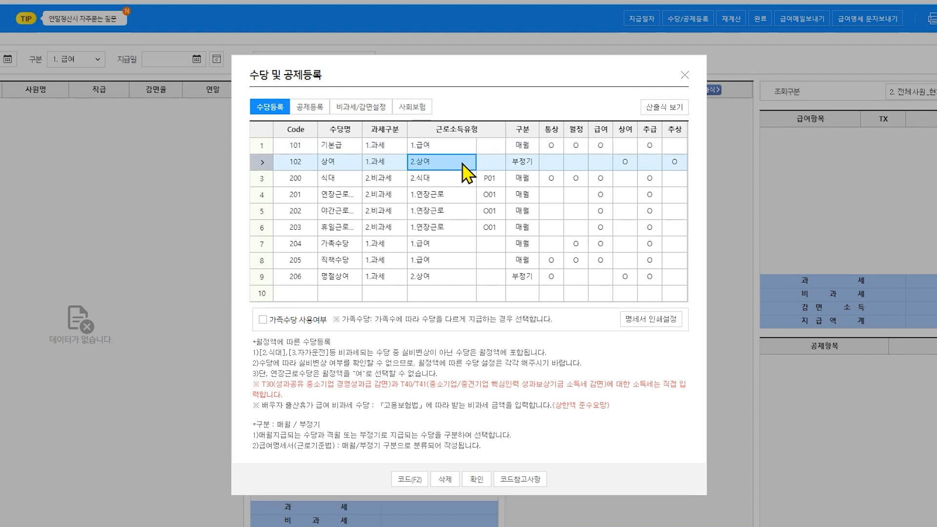
- Add allowance 207 자가운전 as 2.비과세 with exemption code 자가운전 H03
click(349, 293)
text(자가운전...)
key(Return)
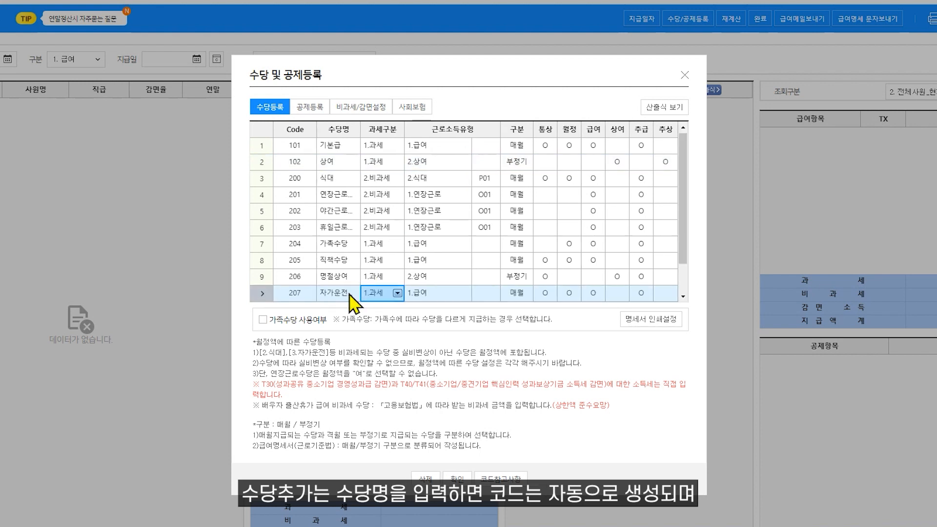
click(398, 293)
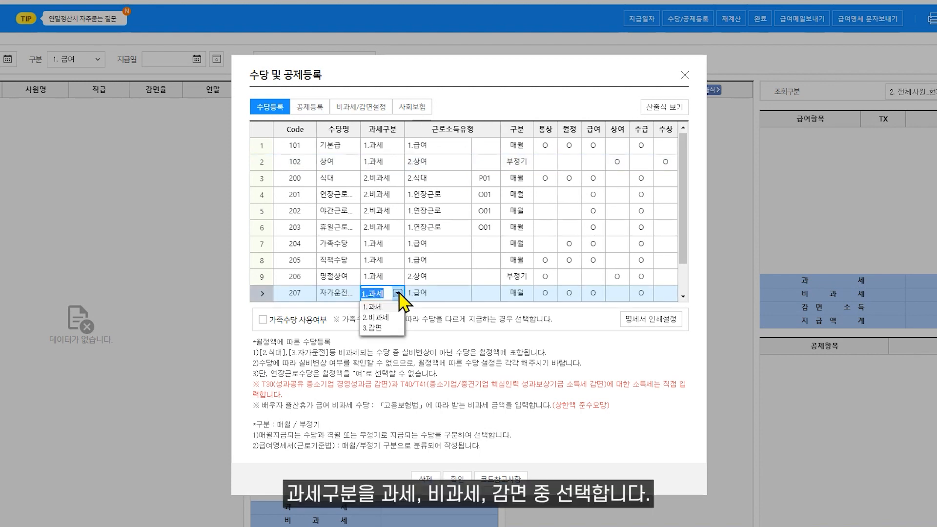
key(Down)
key(Down)
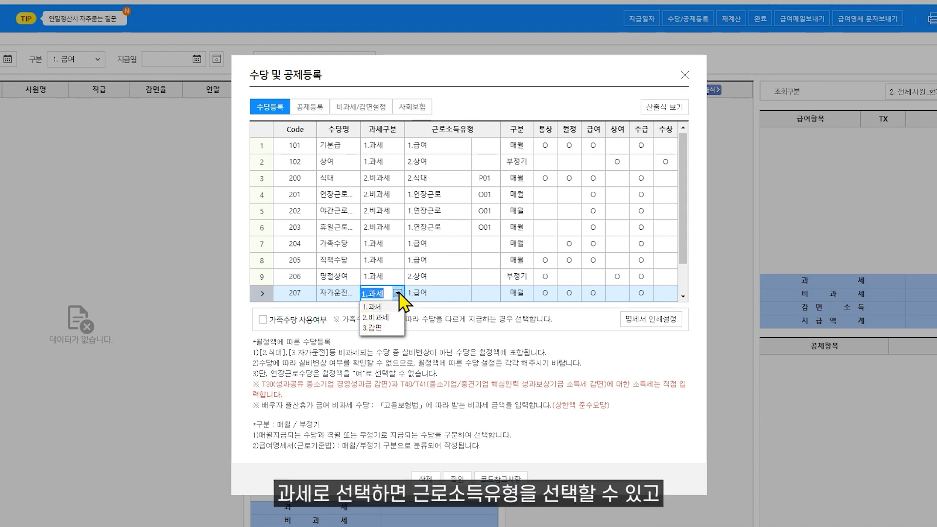
double_click(458, 298)
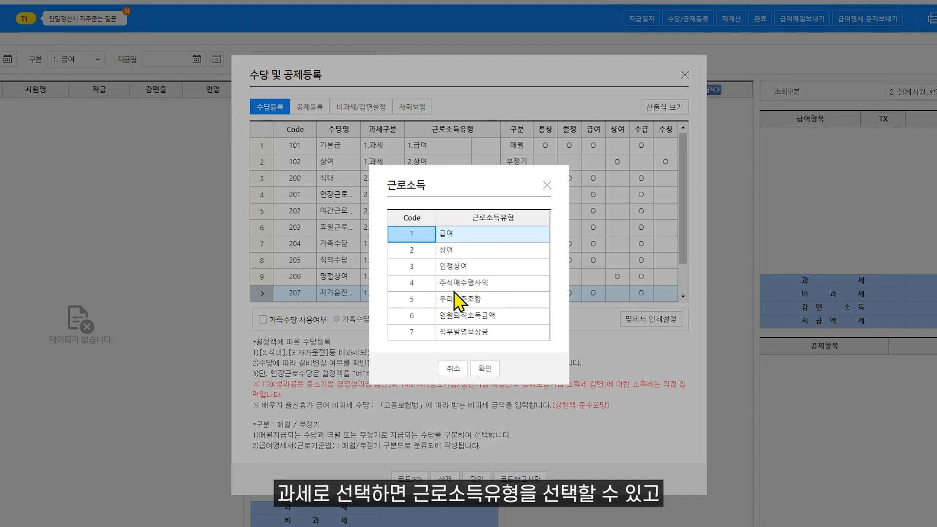
click(485, 369)
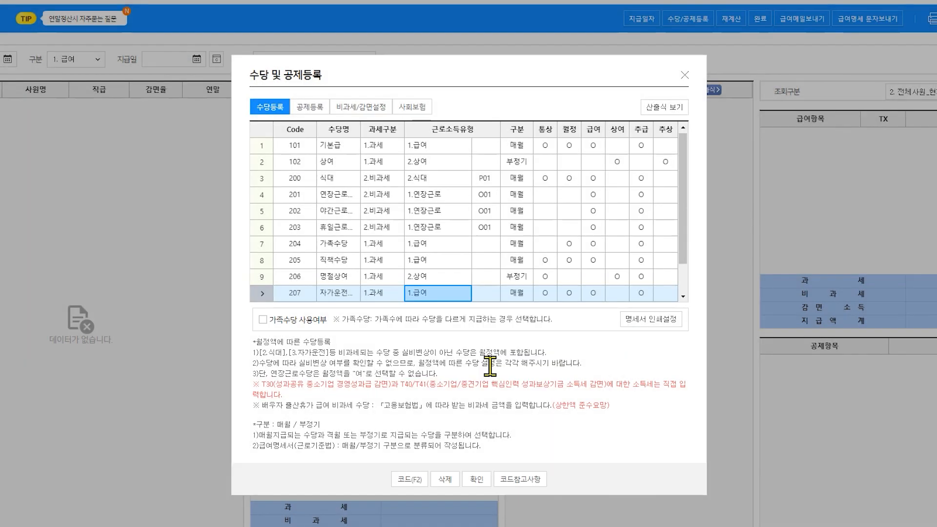
click(397, 295)
click(397, 294)
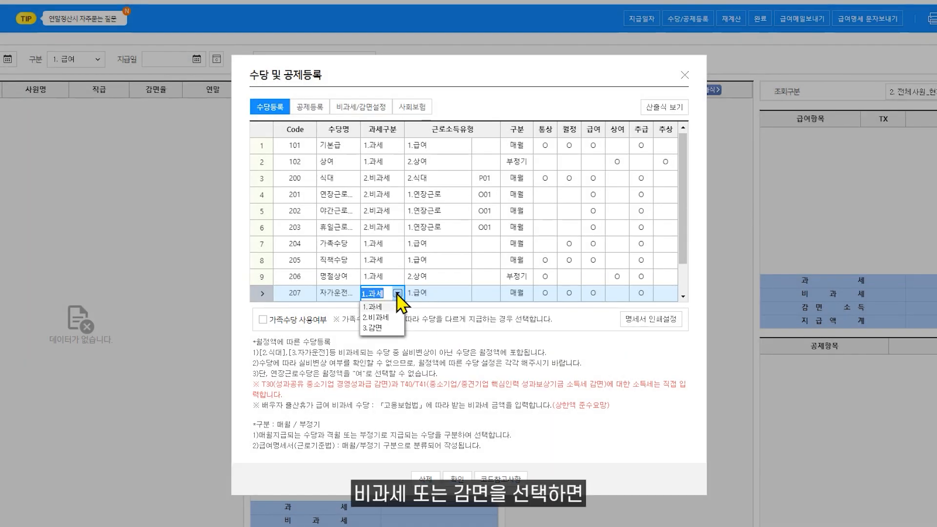
click(393, 318)
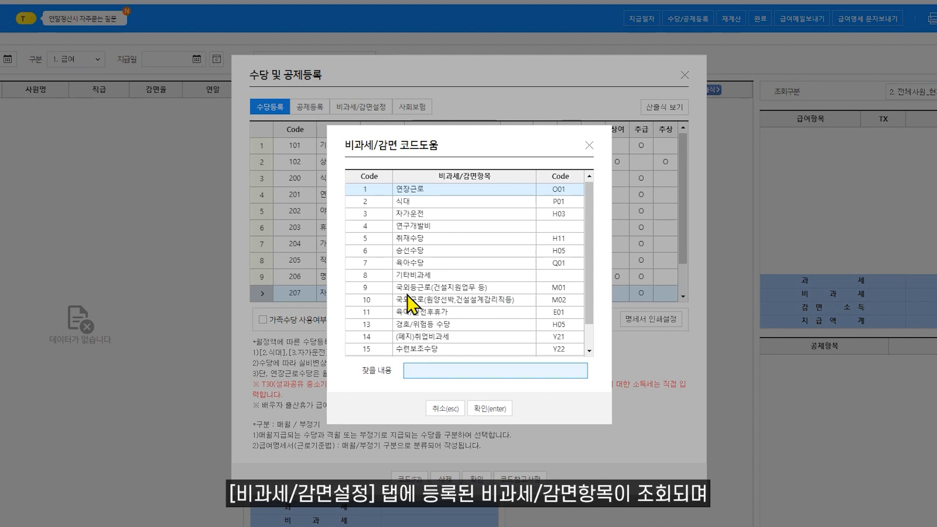
double_click(391, 214)
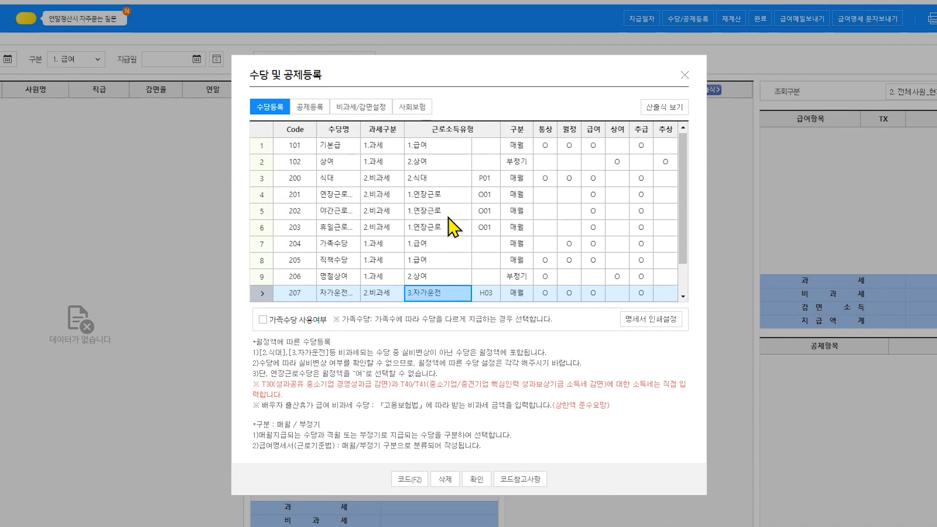
- Check the tax-exempt code reference, then set allowance 207 to be paid 매월
click(367, 112)
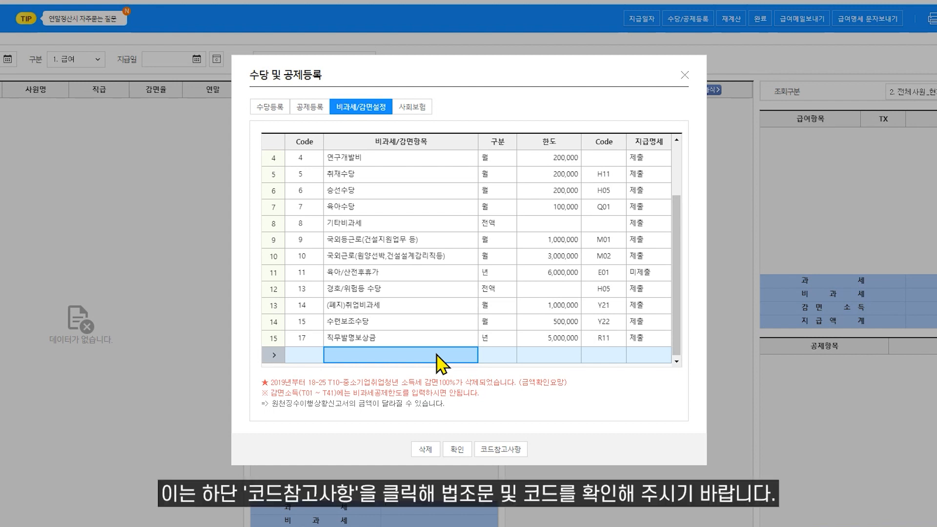
click(494, 450)
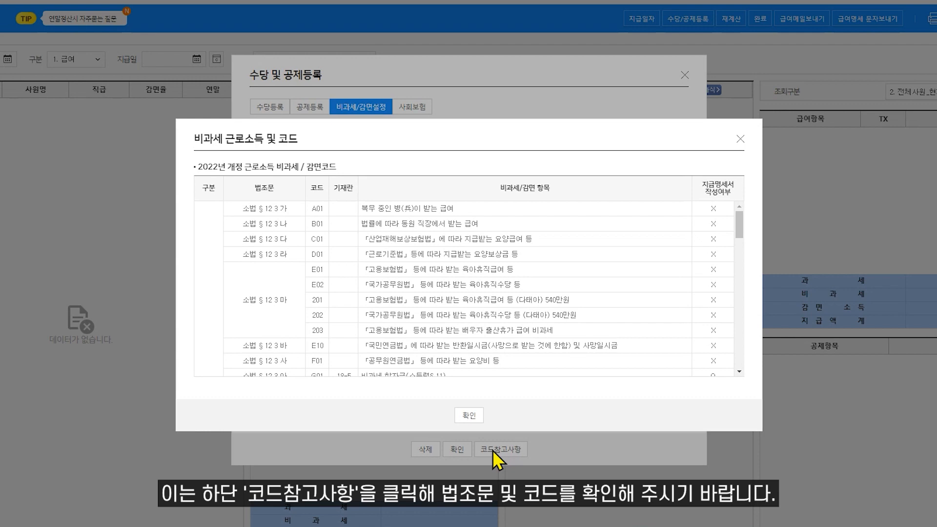
click(469, 415)
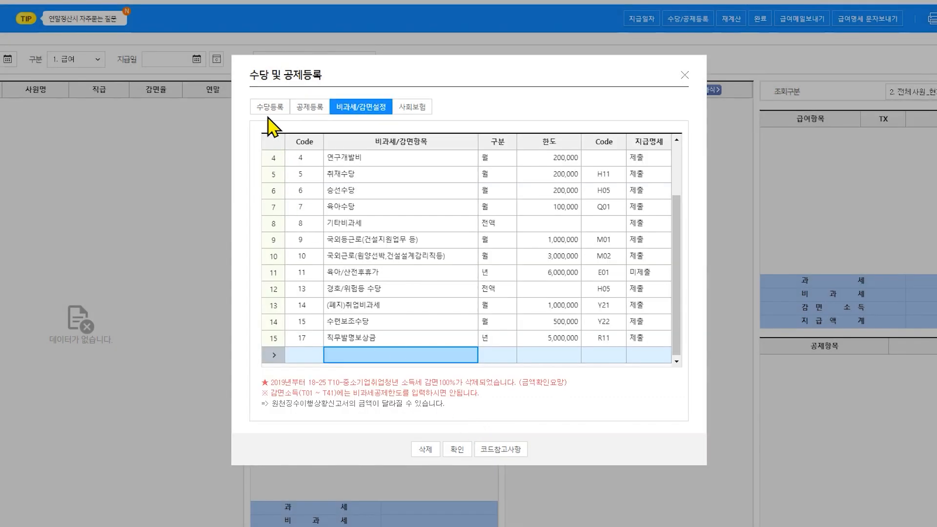
click(270, 108)
click(524, 275)
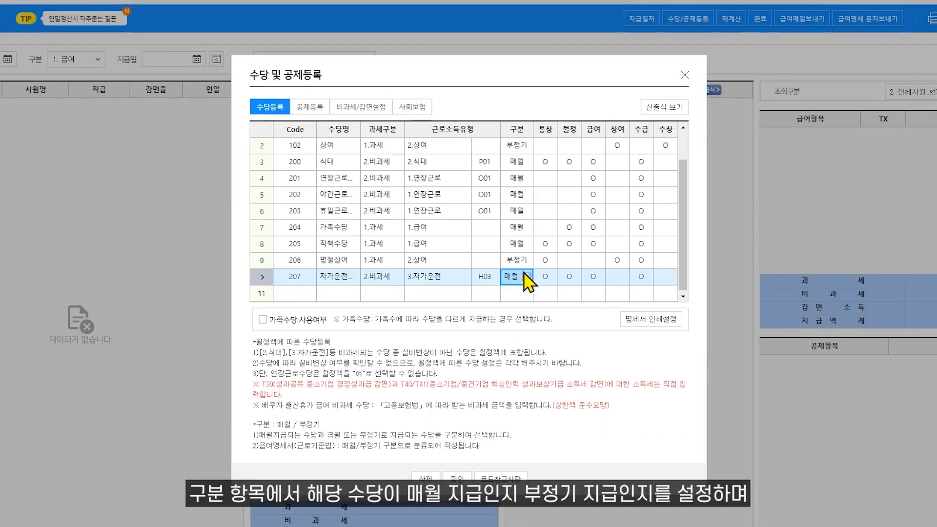
click(526, 276)
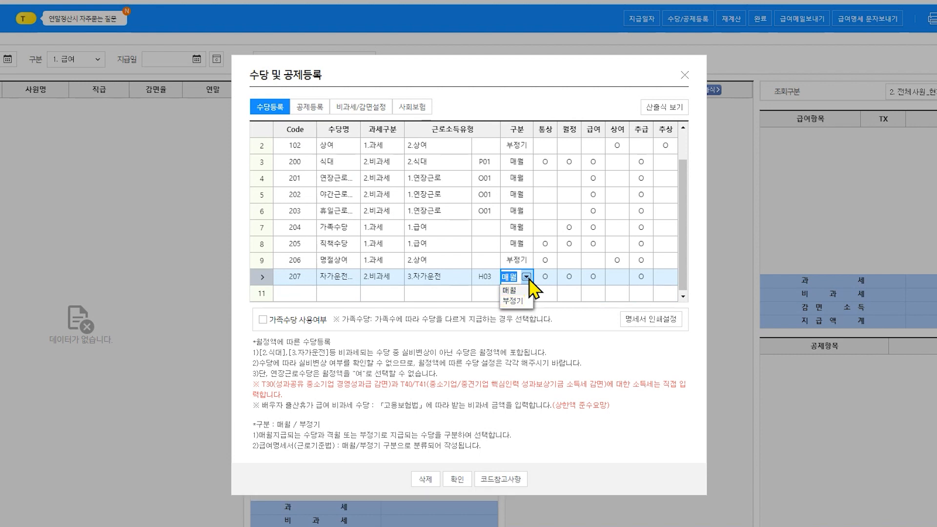
scroll(533, 286, up, 1)
click(518, 146)
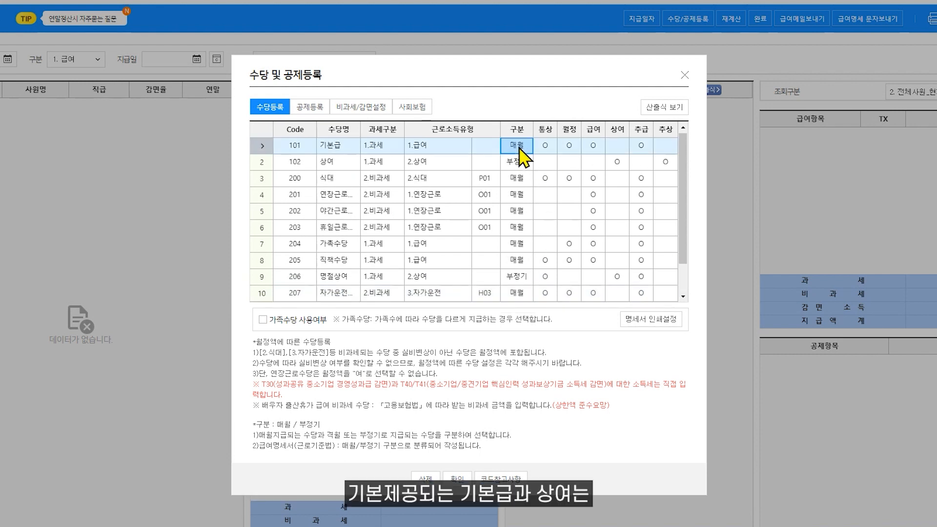
click(518, 165)
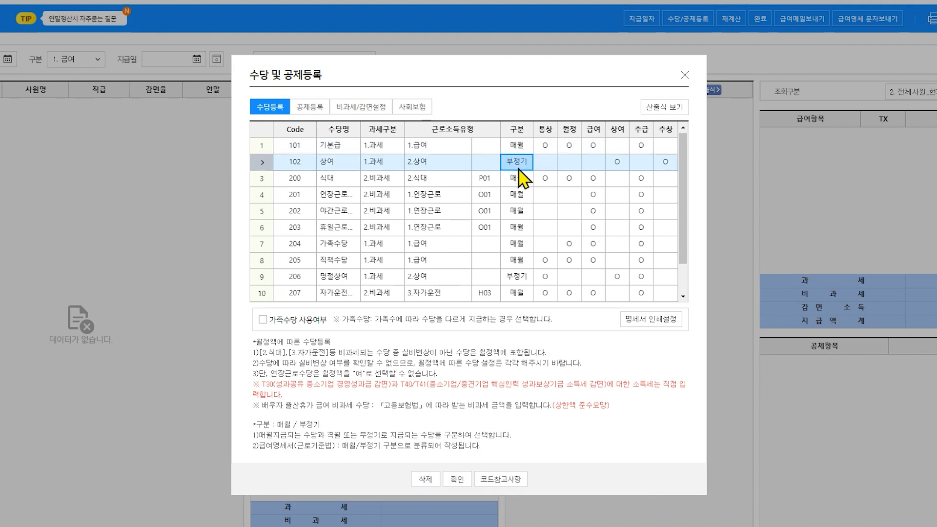
click(551, 166)
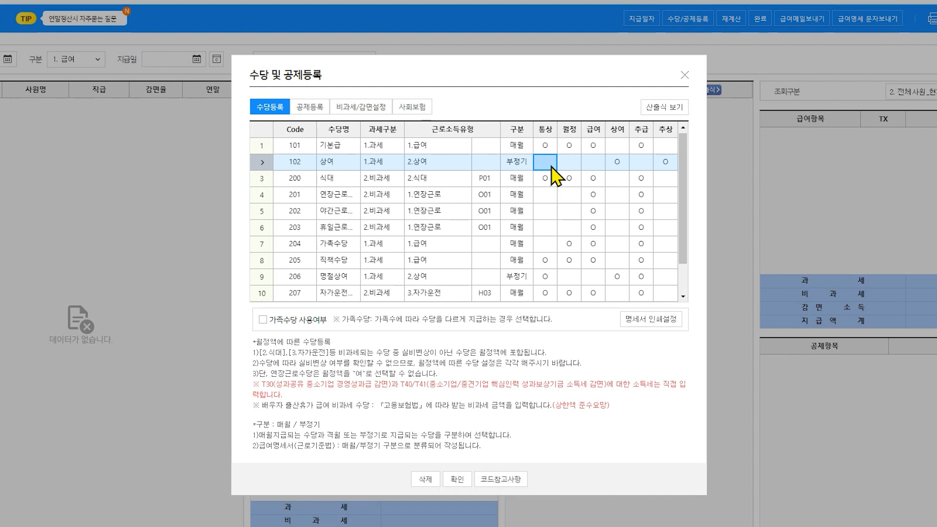
click(577, 164)
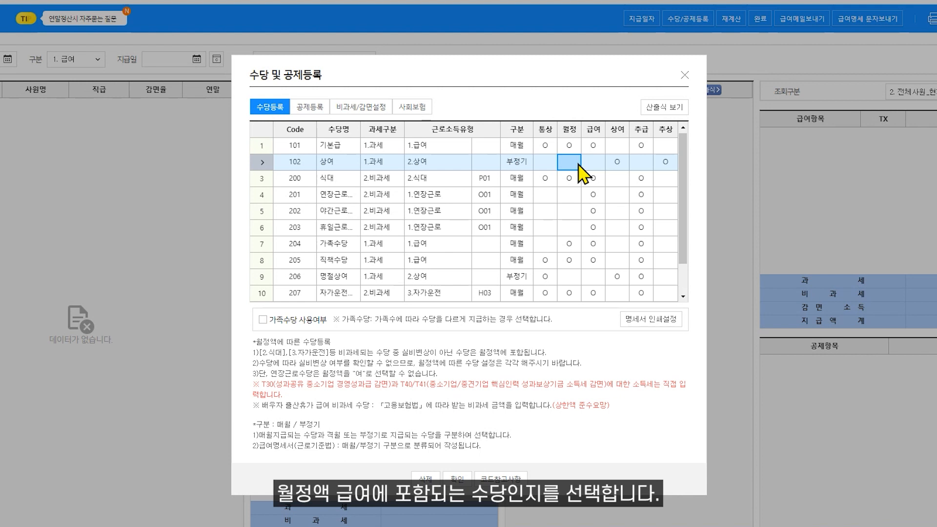
click(578, 211)
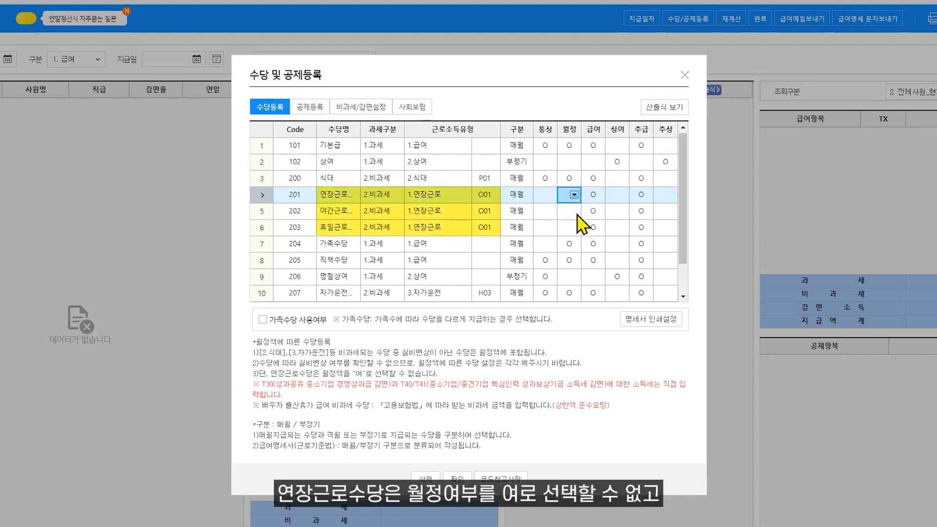
click(575, 230)
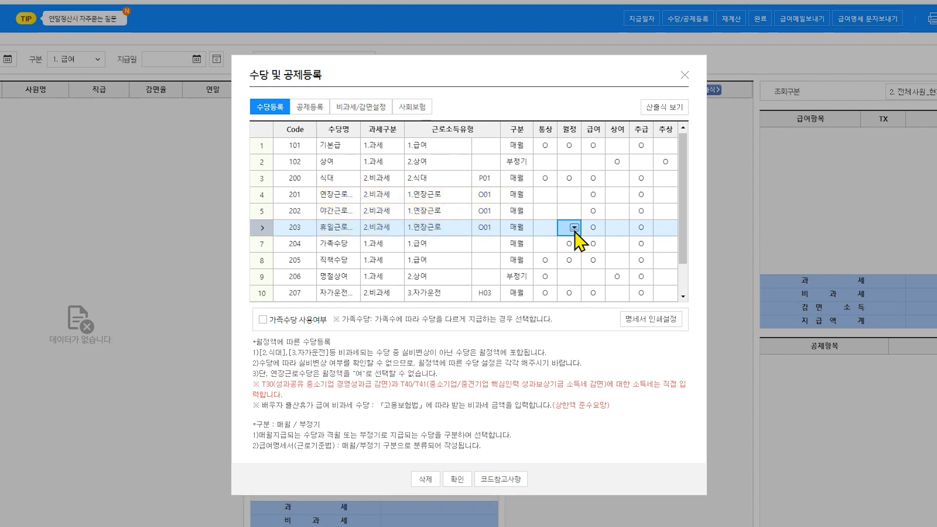
click(597, 231)
click(618, 231)
click(644, 232)
click(670, 232)
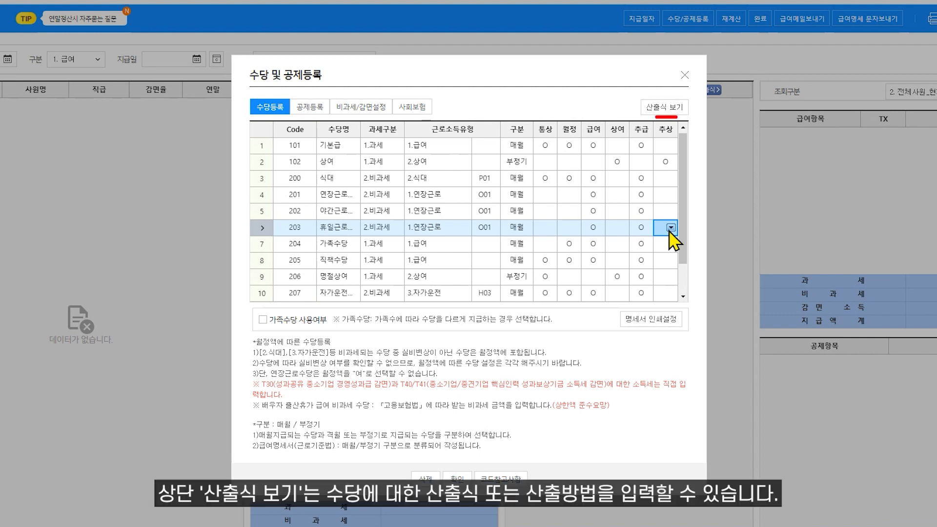
- Review allowance formulas (산출식) and payslip print settings, then show the 공제등록 deduction list
click(664, 108)
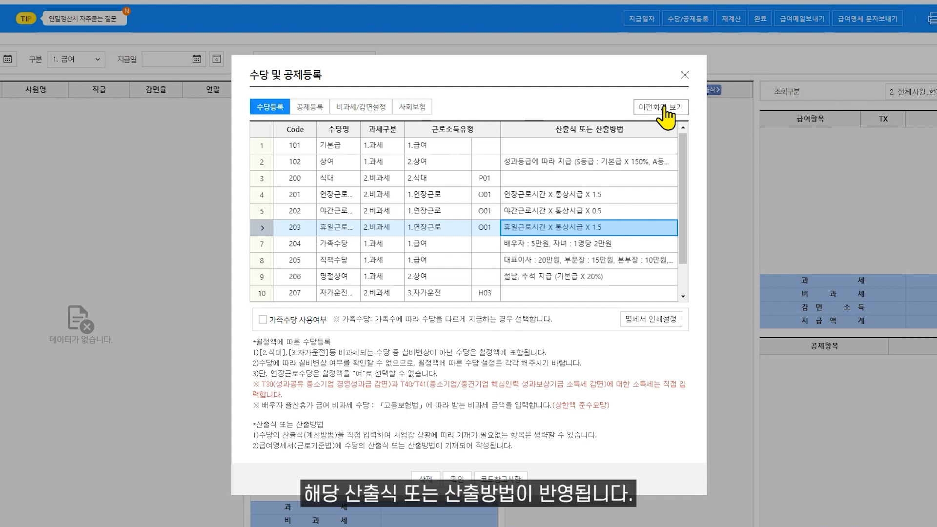
click(665, 110)
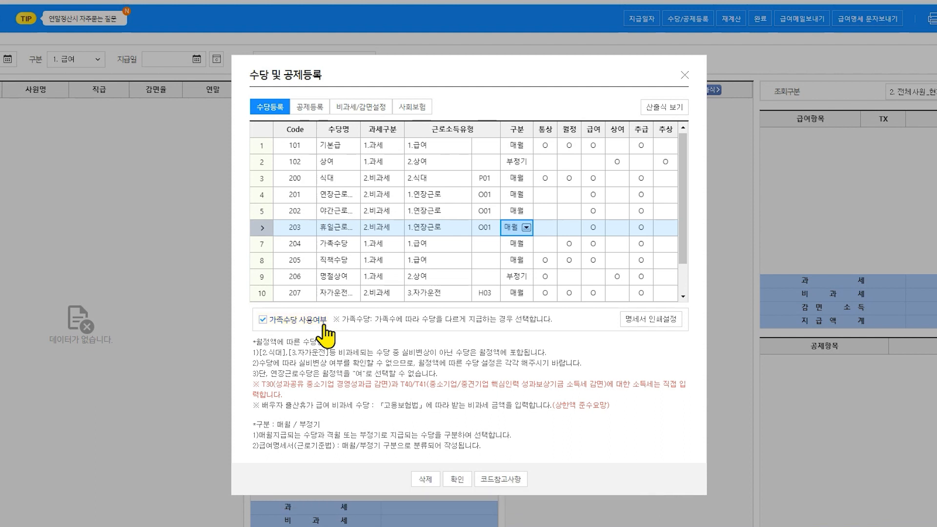
click(653, 320)
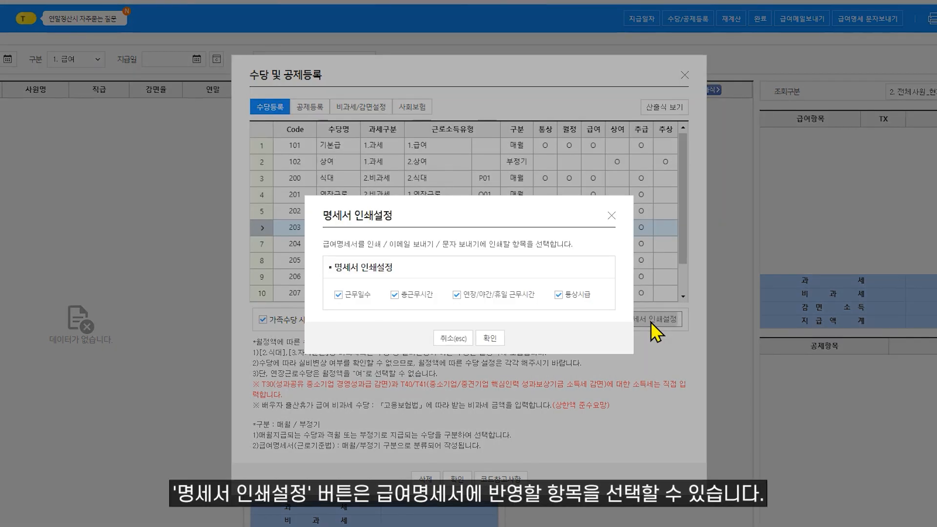
click(491, 339)
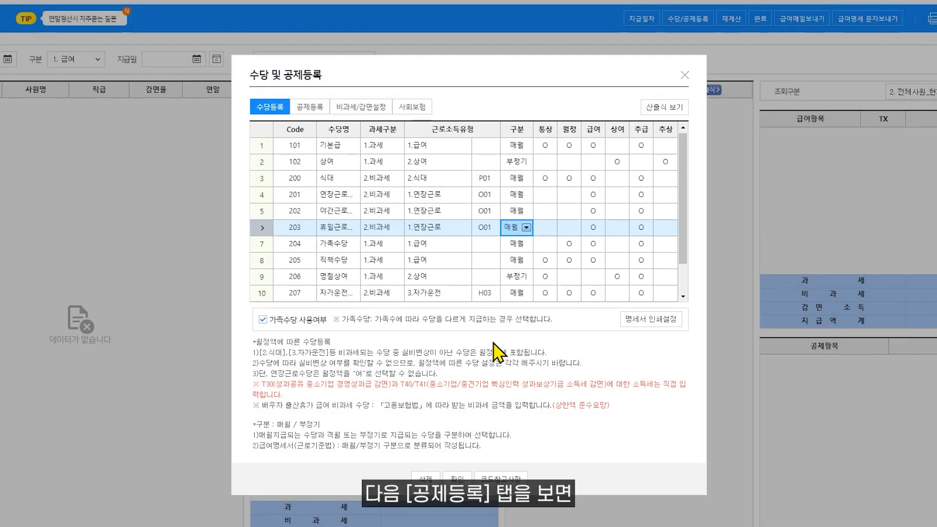
click(312, 110)
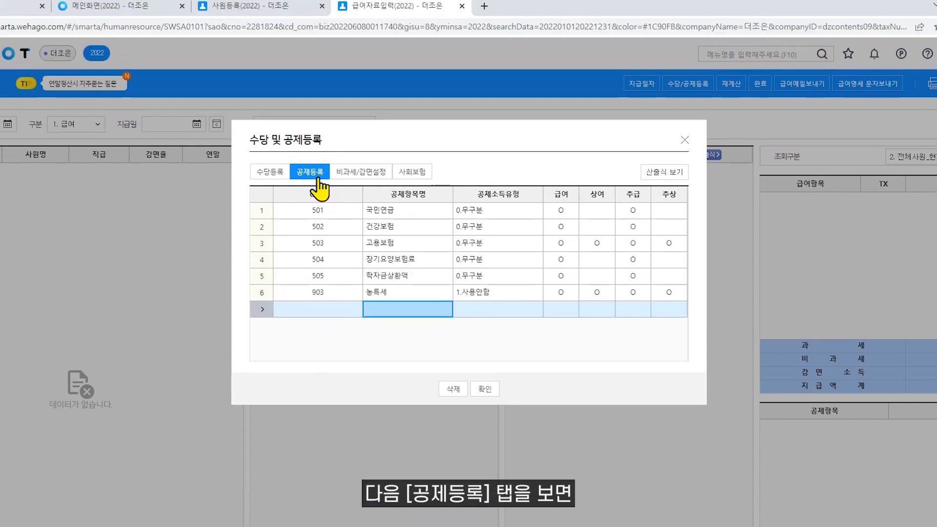
- Add deduction 600 건강보험료정산분, type 2.건강보험료정산, applied to 급여 (O)
click(414, 154)
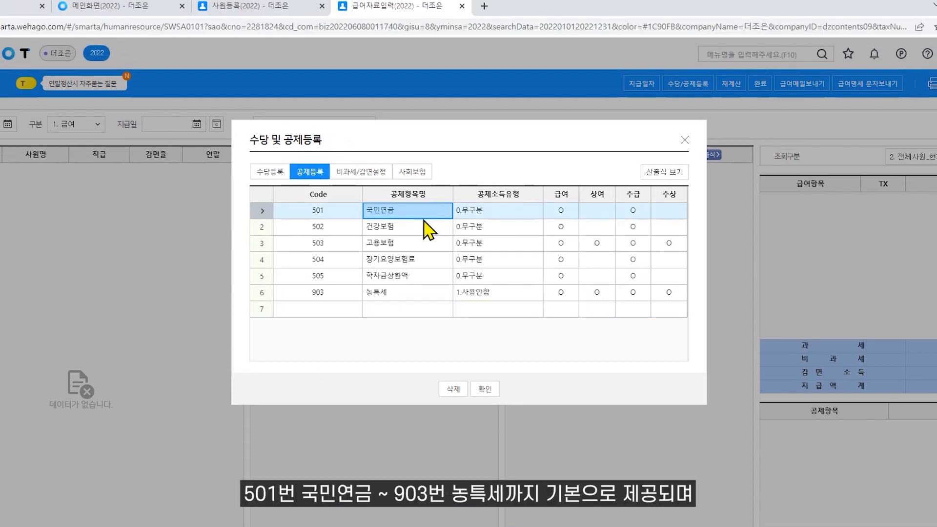
click(445, 295)
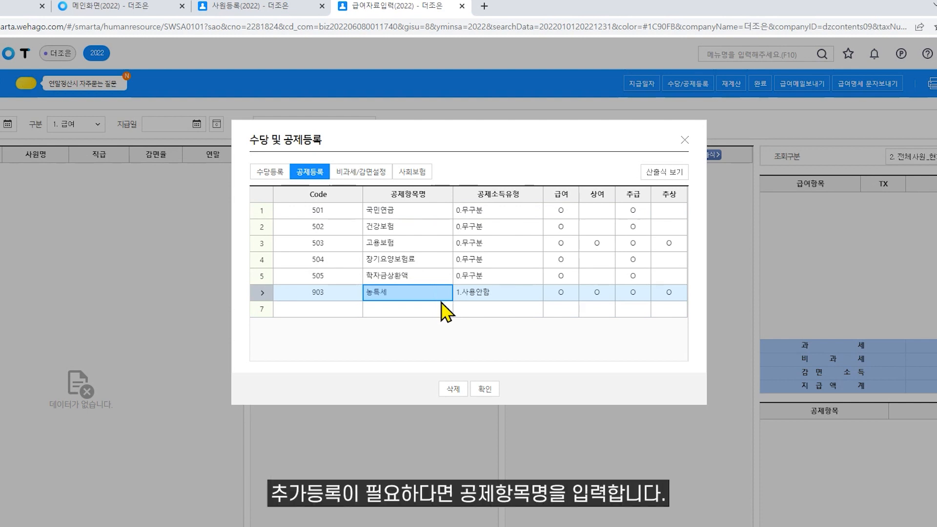
click(439, 309)
text(건강보험료정산)
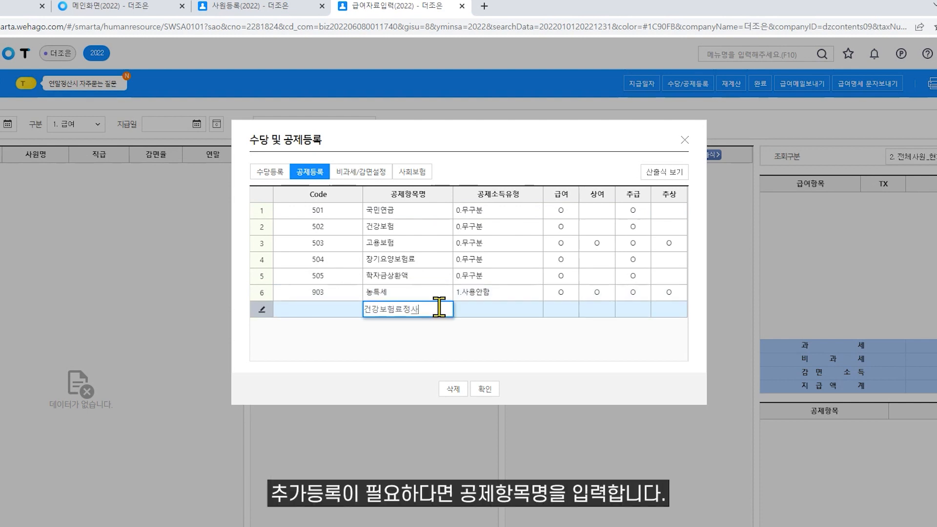
text(분)
key(Return)
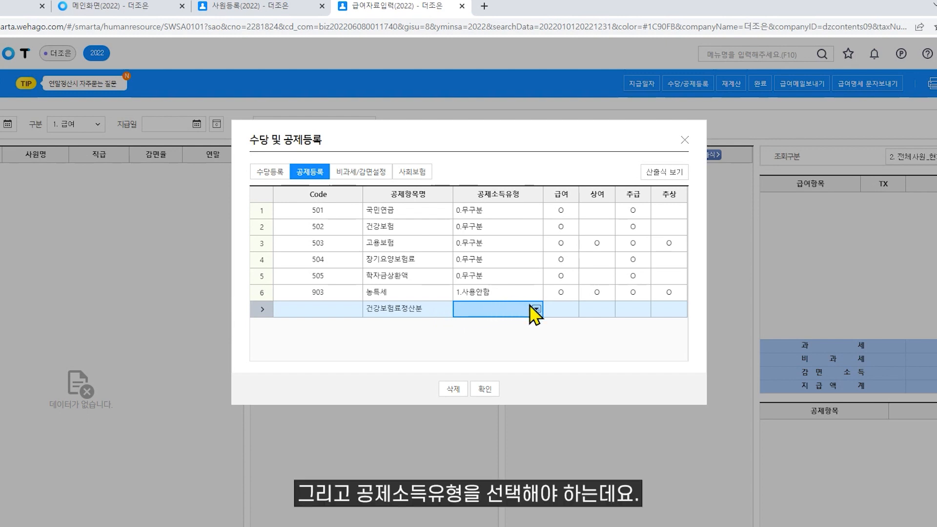
click(537, 310)
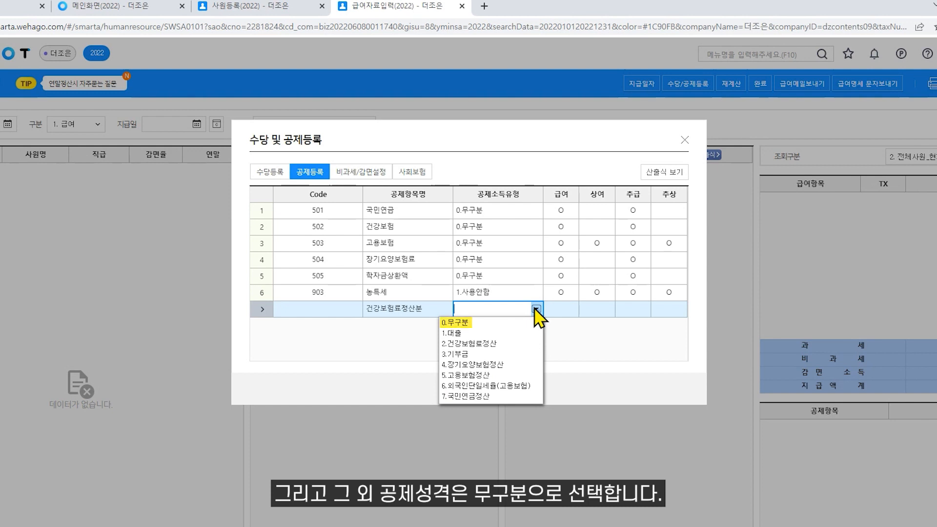
click(520, 346)
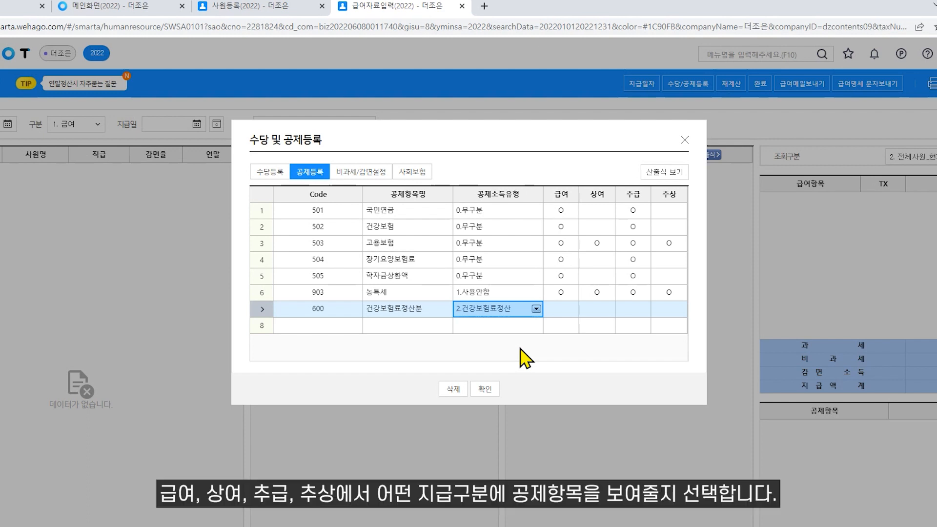
click(562, 310)
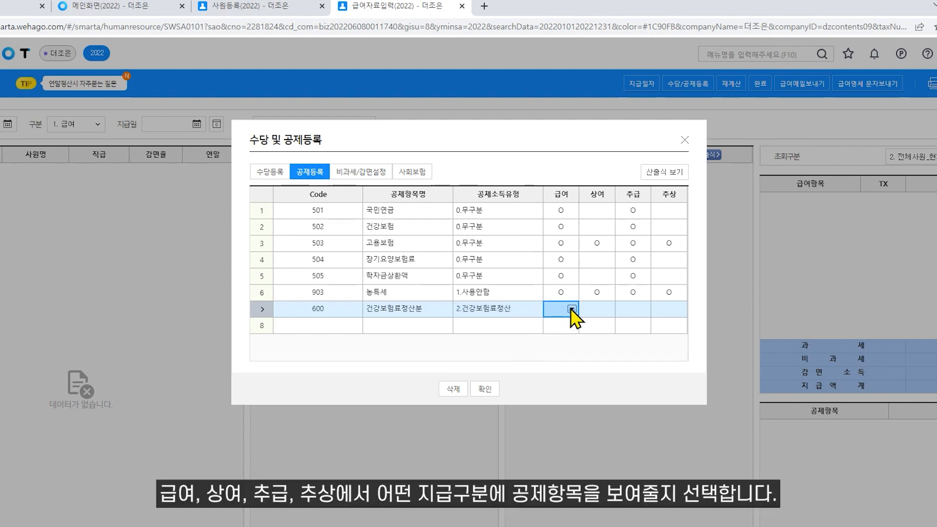
click(572, 309)
click(548, 333)
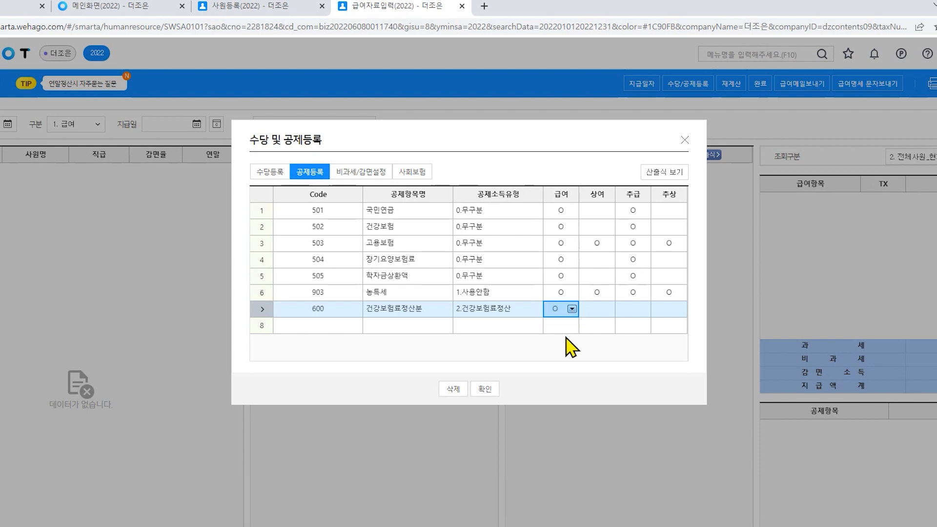
click(372, 180)
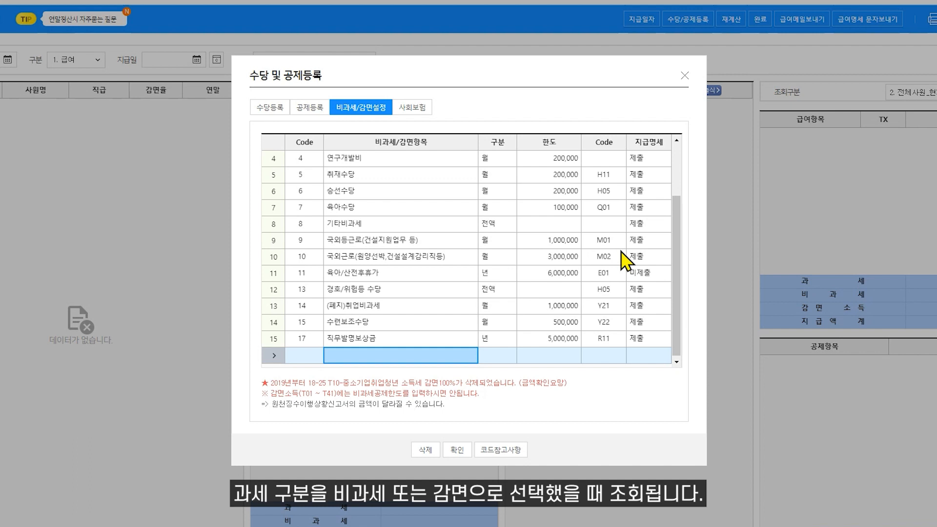
- Review 지급명세 settings for tax-exempt items such as 식대, then close the settings dialog
click(663, 273)
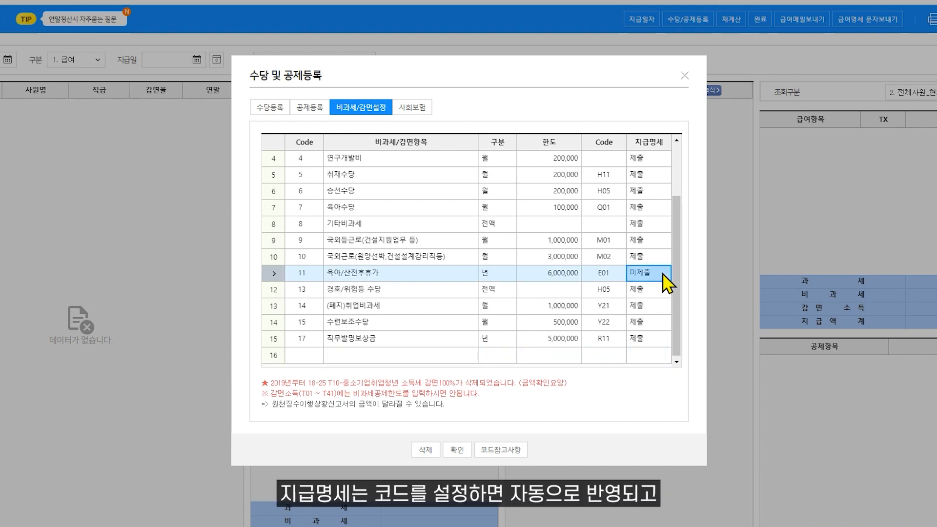
click(664, 262)
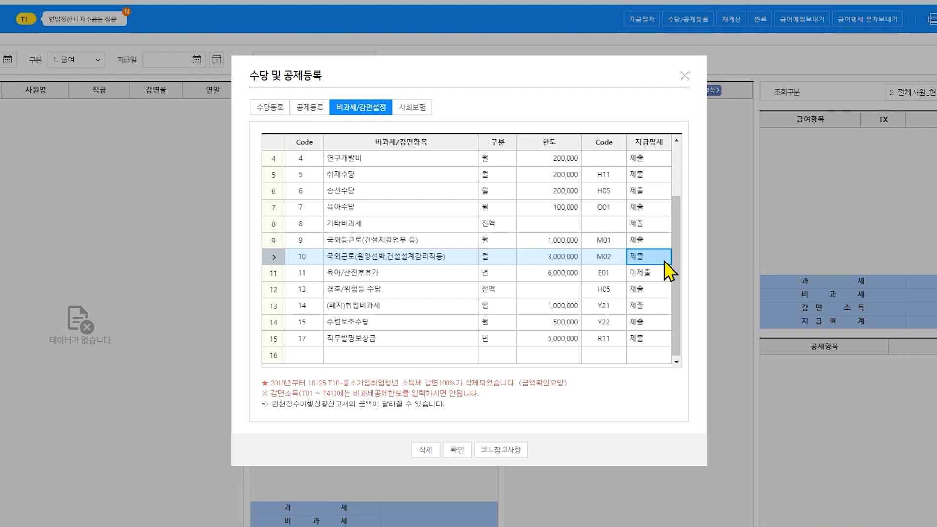
scroll(669, 273, up, 1)
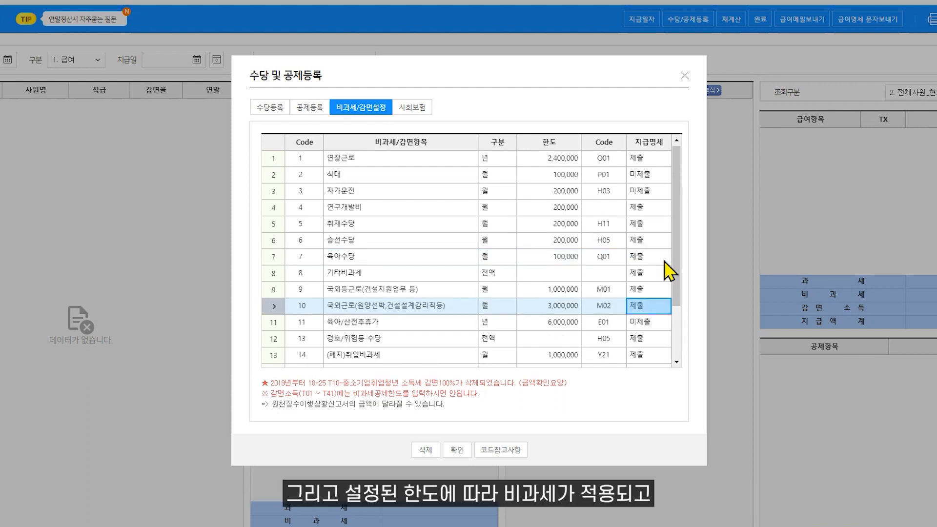
click(662, 181)
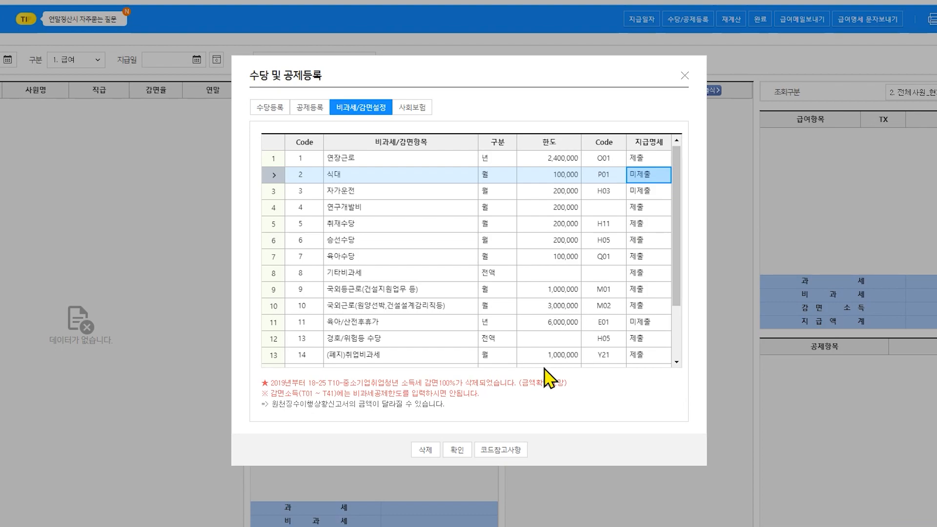
click(457, 450)
click(453, 329)
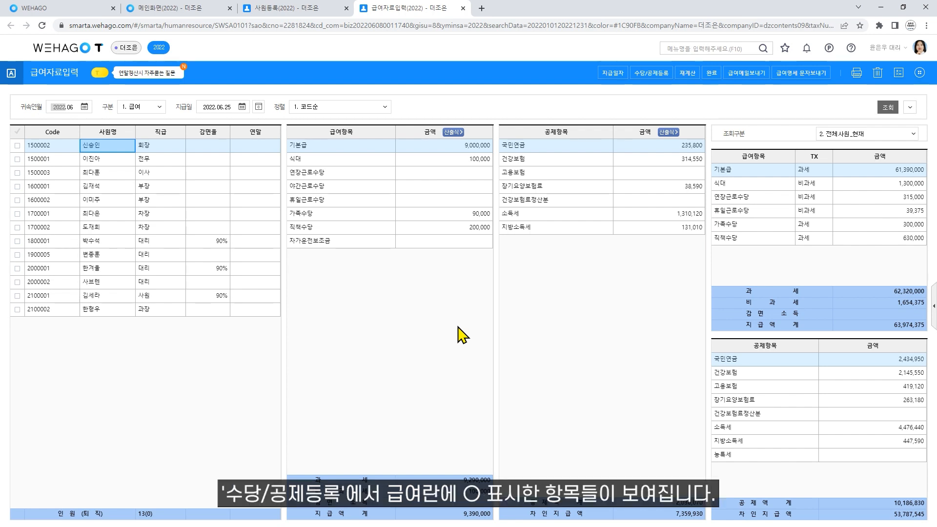
click(449, 262)
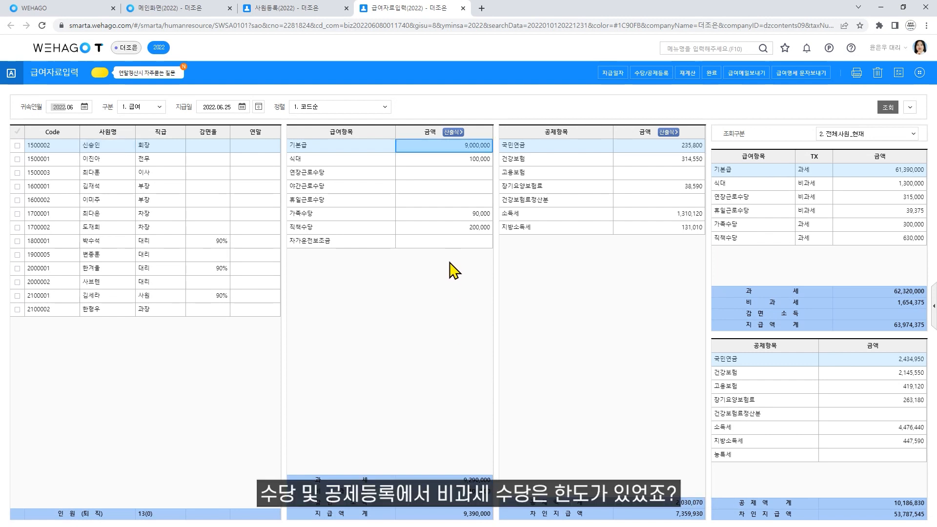
click(112, 311)
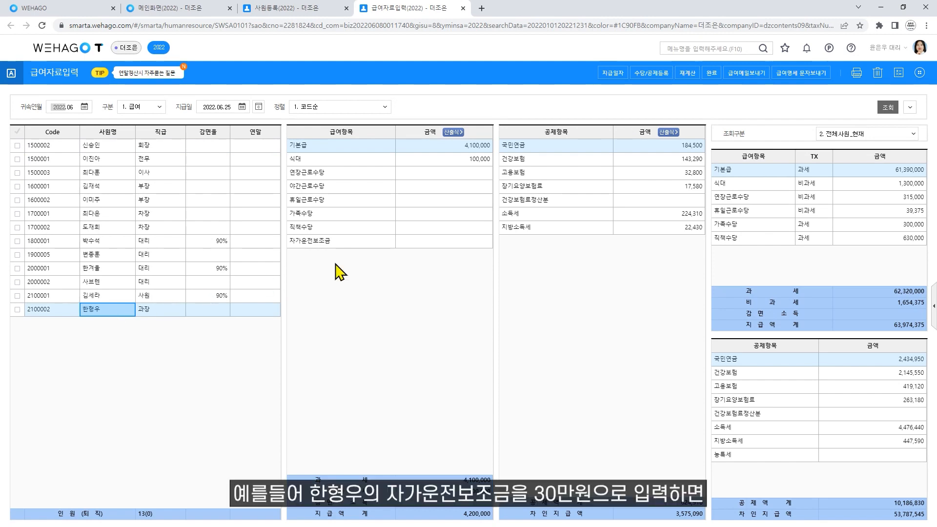
click(430, 243)
text(300000)
key(Return)
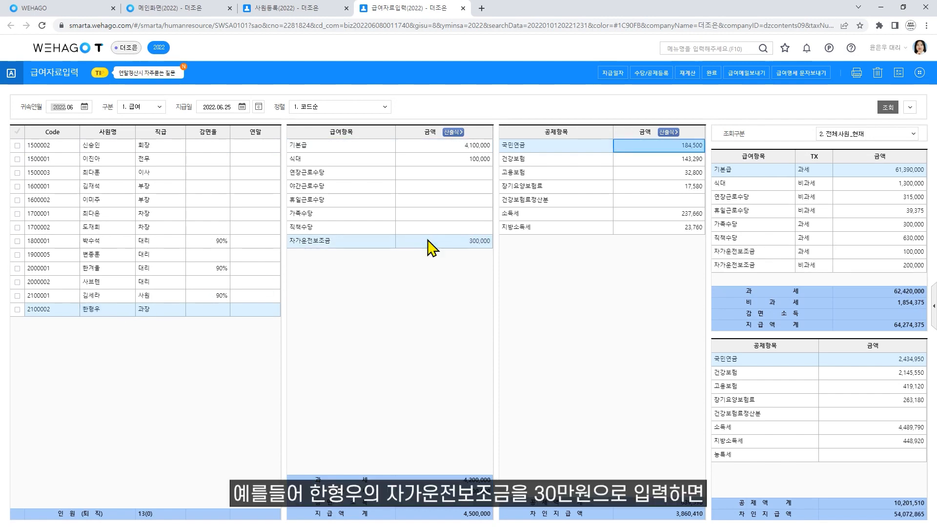
click(906, 134)
click(889, 179)
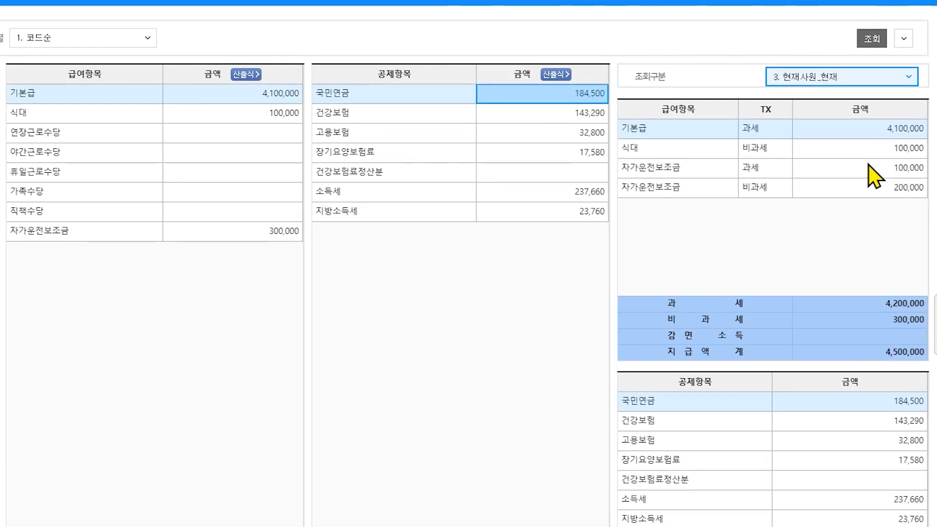
click(869, 165)
click(855, 192)
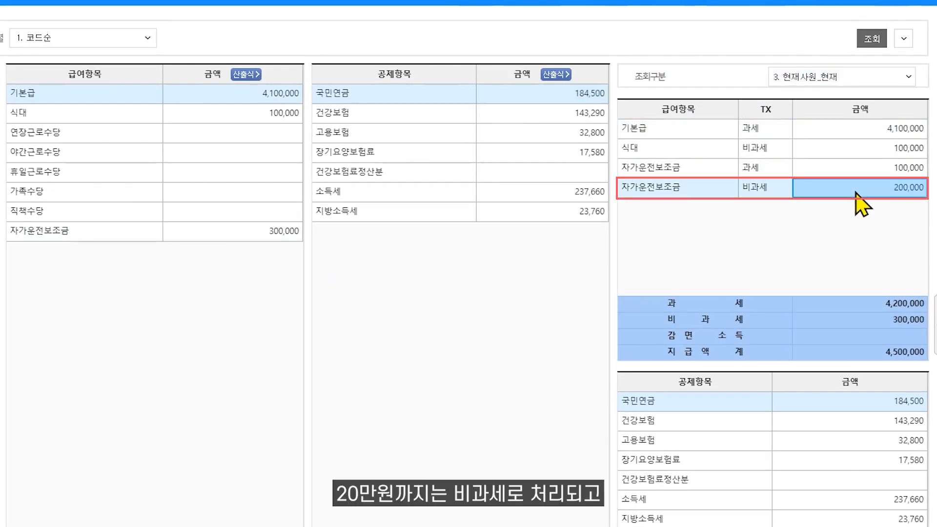
key(Up)
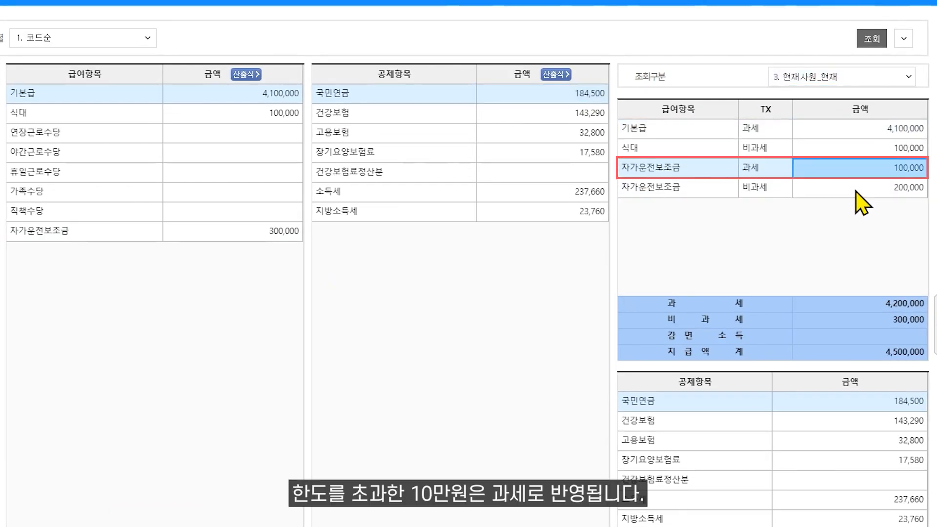
click(856, 191)
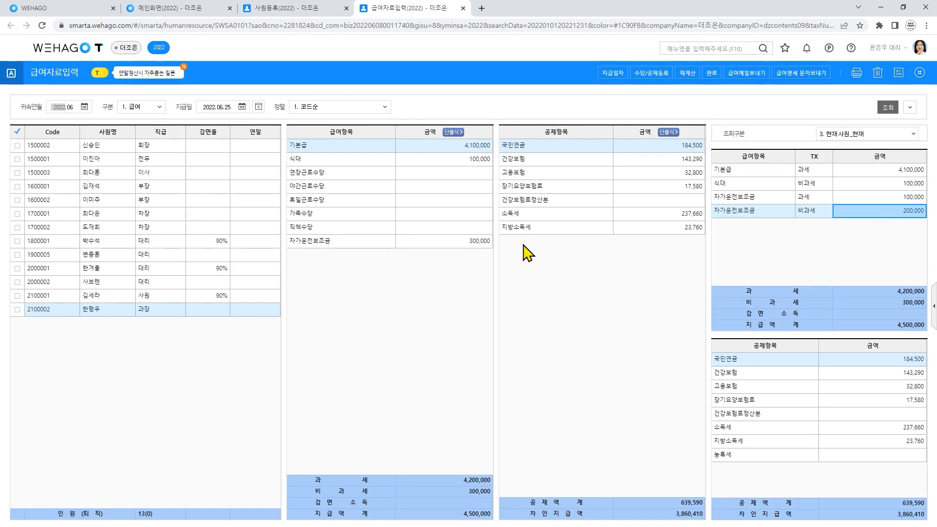
click(270, 232)
text(200,000)
key(Return)
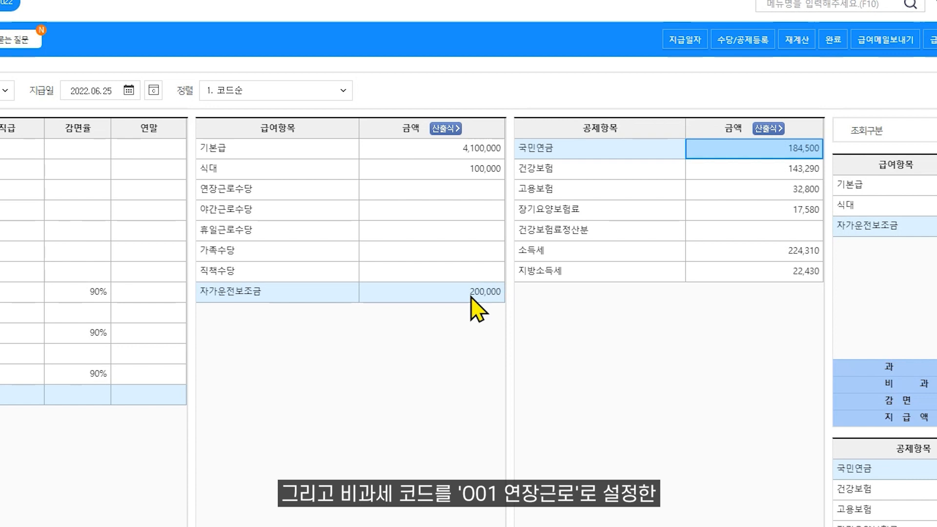
click(441, 210)
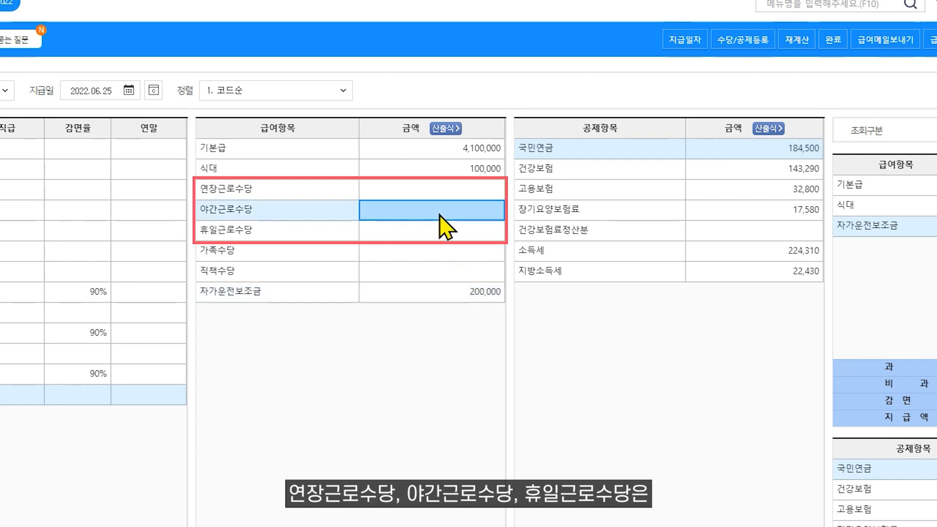
click(441, 233)
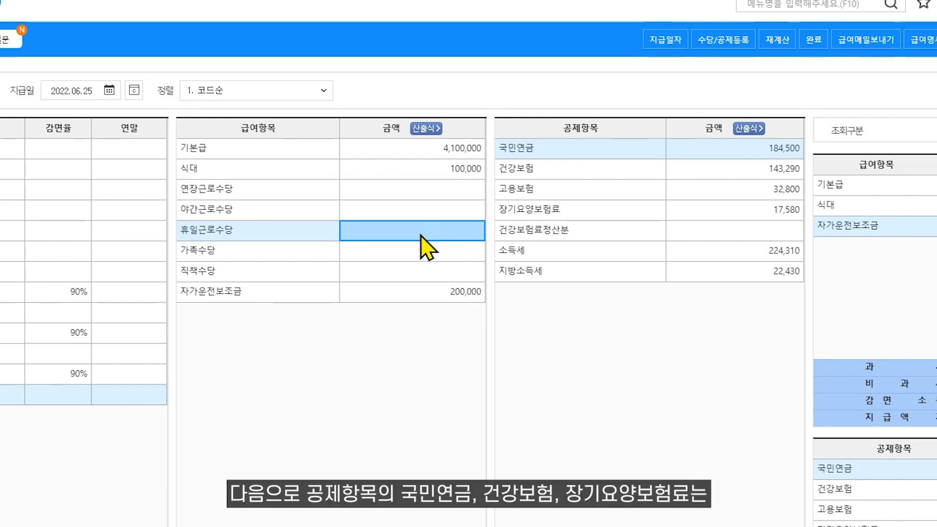
click(580, 171)
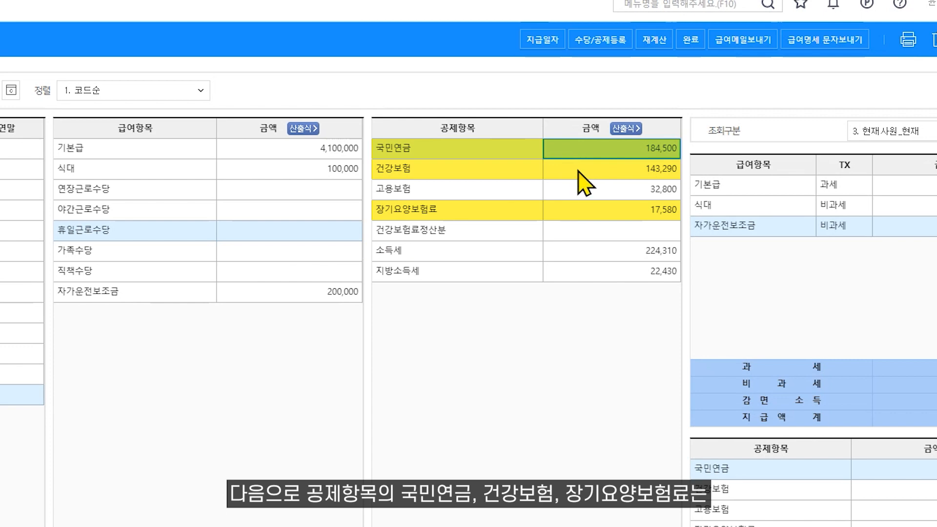
click(575, 217)
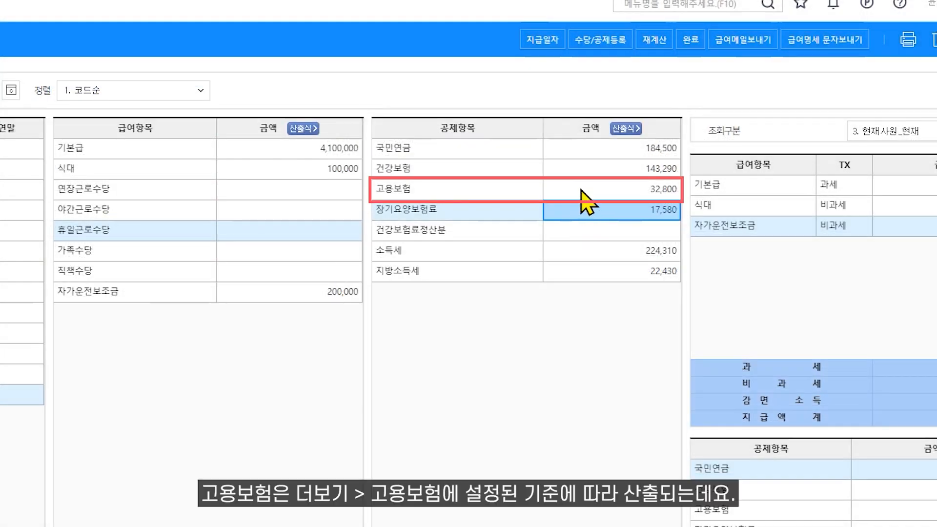
click(582, 190)
- Set the employment insurance calculation basis to 과세총액기준
click(914, 65)
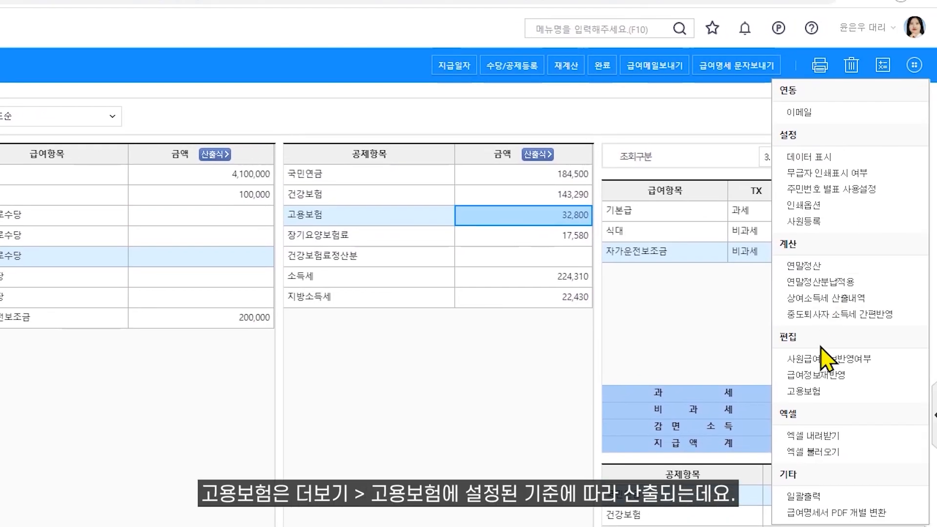
click(808, 391)
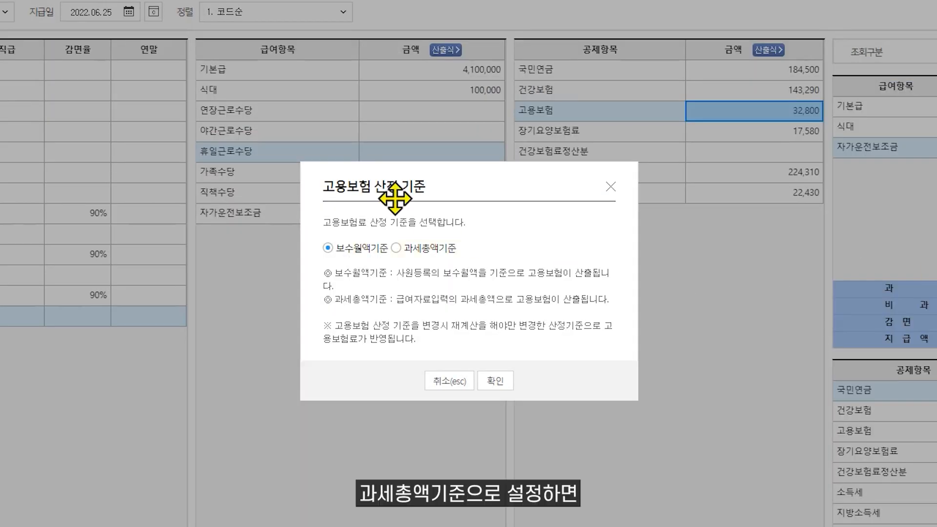
click(415, 255)
click(494, 381)
- Recalculate the selected employee's 고용보험, now 35,120, and check the deductions
click(116, 227)
click(18, 227)
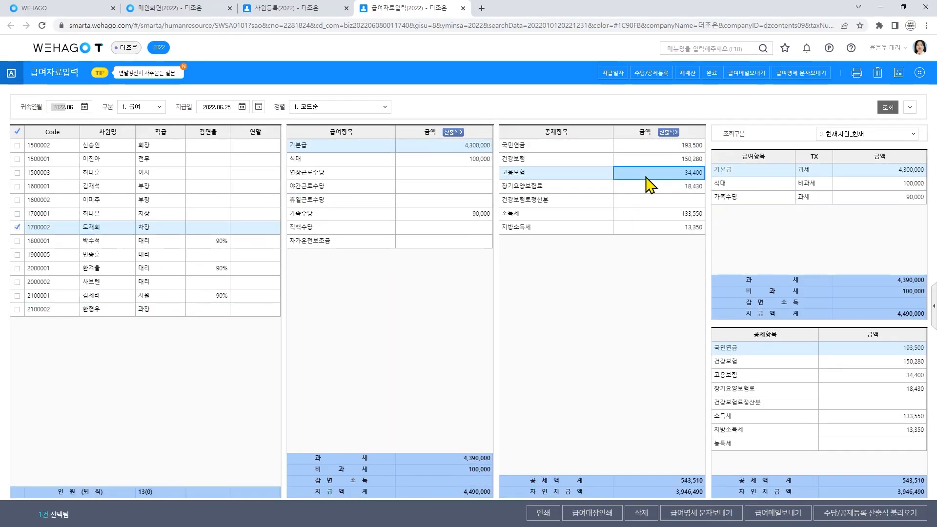
click(688, 74)
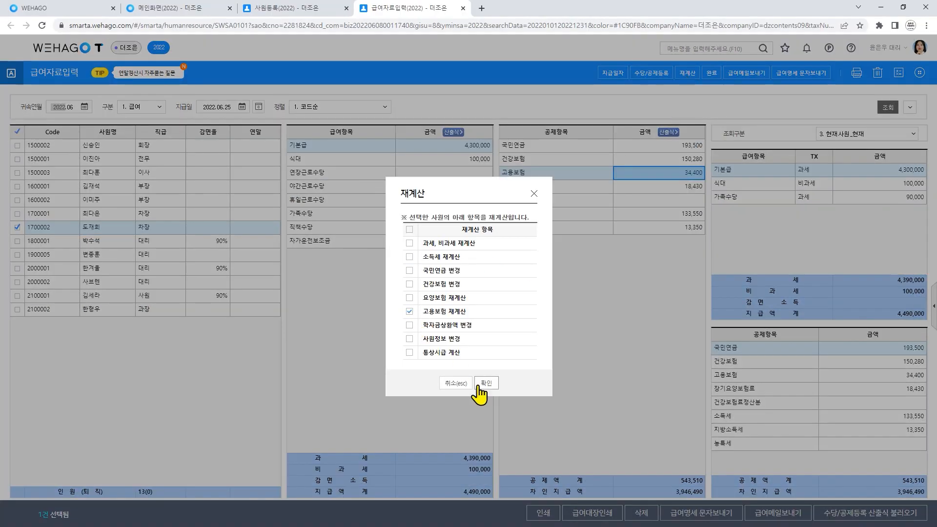
click(486, 383)
click(483, 312)
click(115, 228)
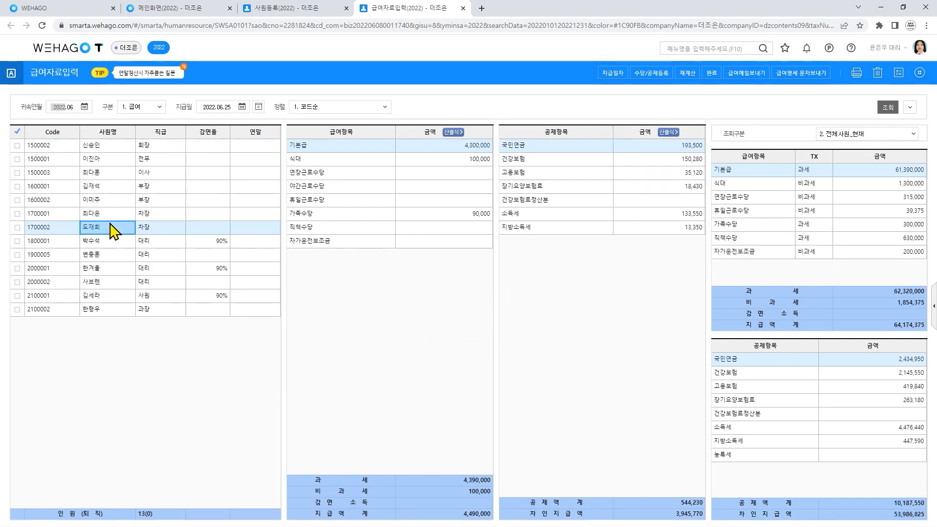
click(638, 173)
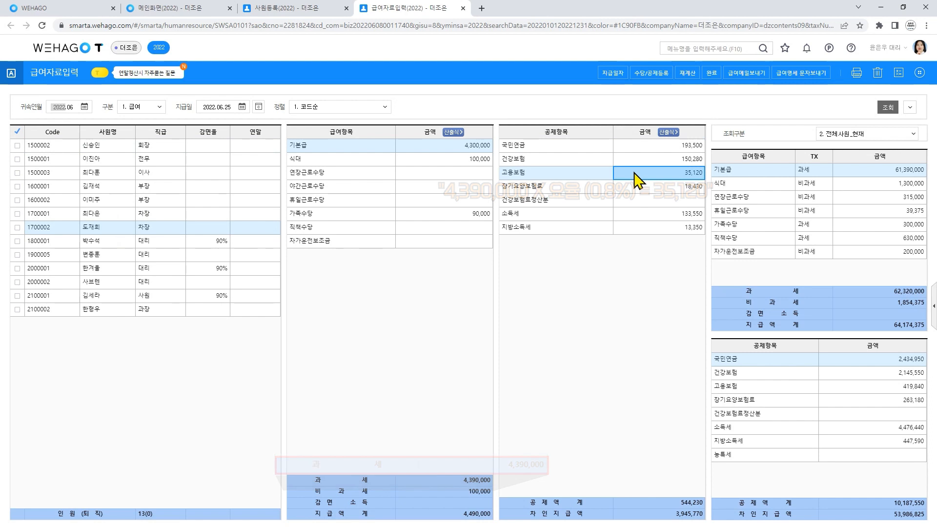
click(656, 213)
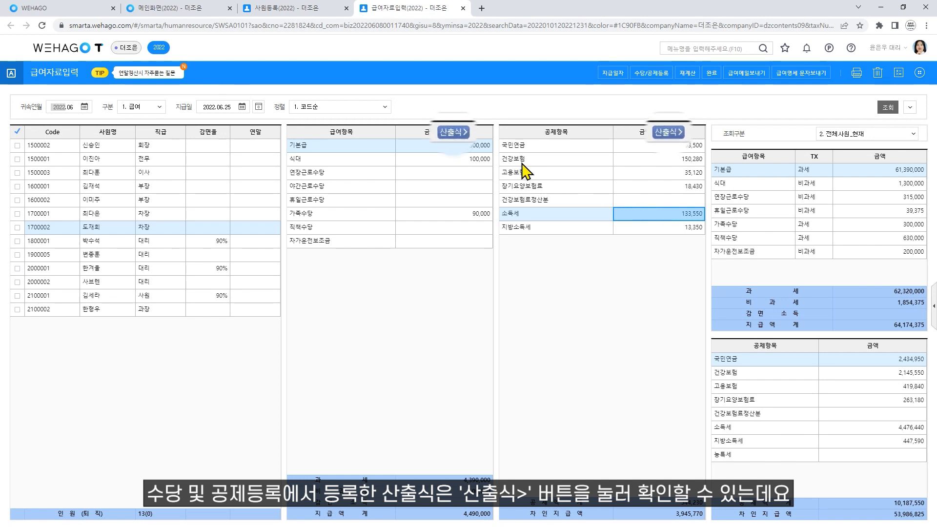
- Add '팀장대행:2만원' to the 직책수당 formula note
click(445, 143)
click(447, 134)
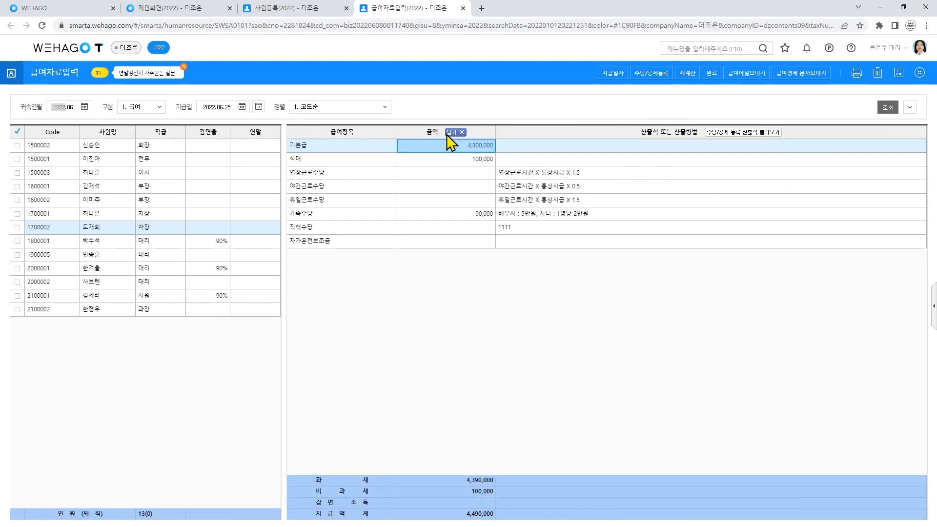
click(553, 229)
text(팀장대)
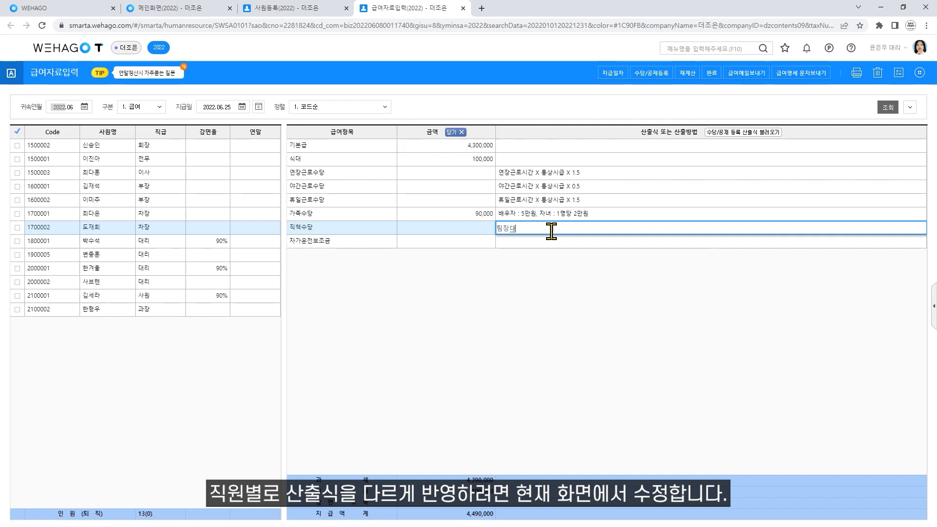
text(행:2만원)
key(Return)
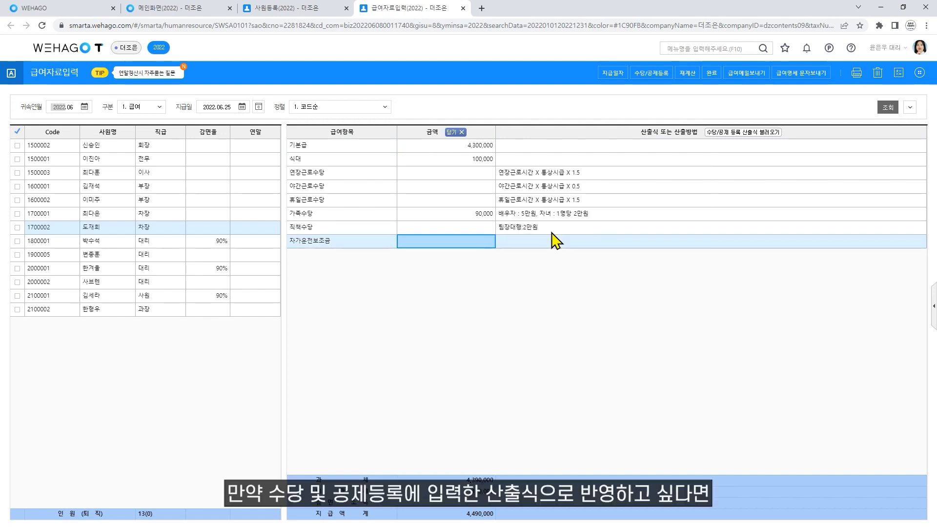
- Load the registered 직책수당 formula from 수당/공제 등록 and hide the formula column
click(720, 140)
click(485, 302)
click(342, 341)
click(486, 410)
click(587, 232)
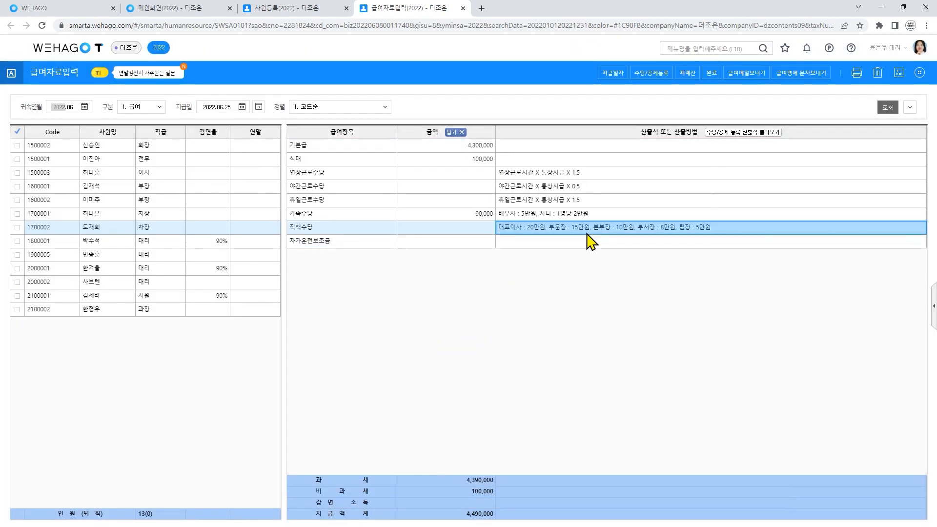
click(458, 132)
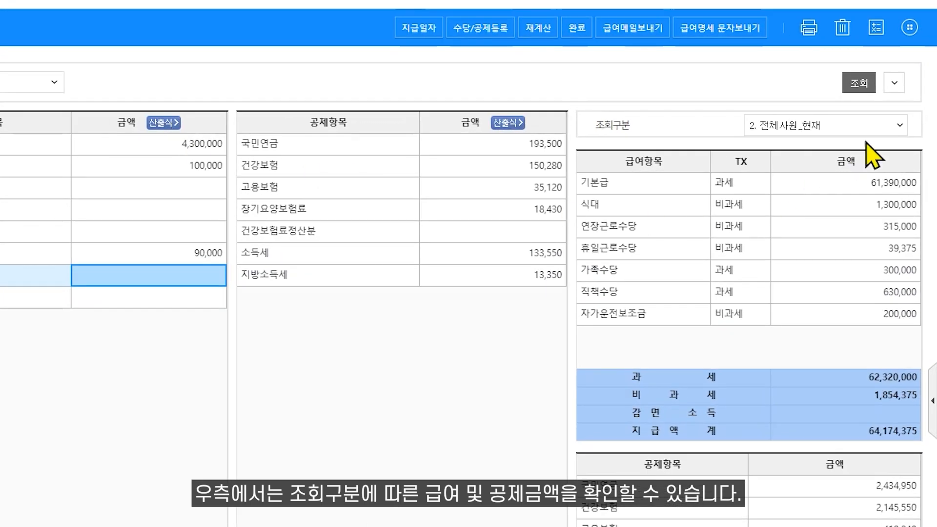
- Keep the 2. 전체사원_현재 lookup scope and open the wage ledger and employee info panel
click(900, 127)
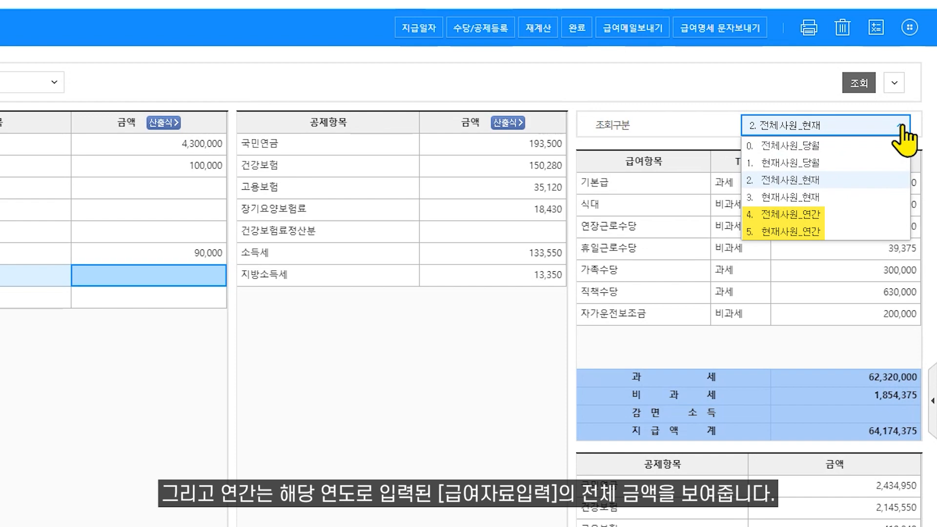
click(902, 128)
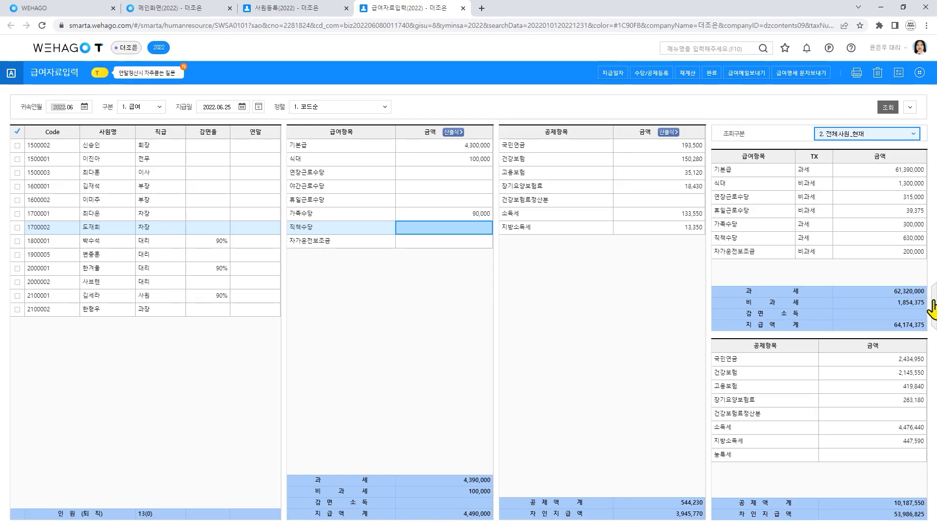
click(932, 307)
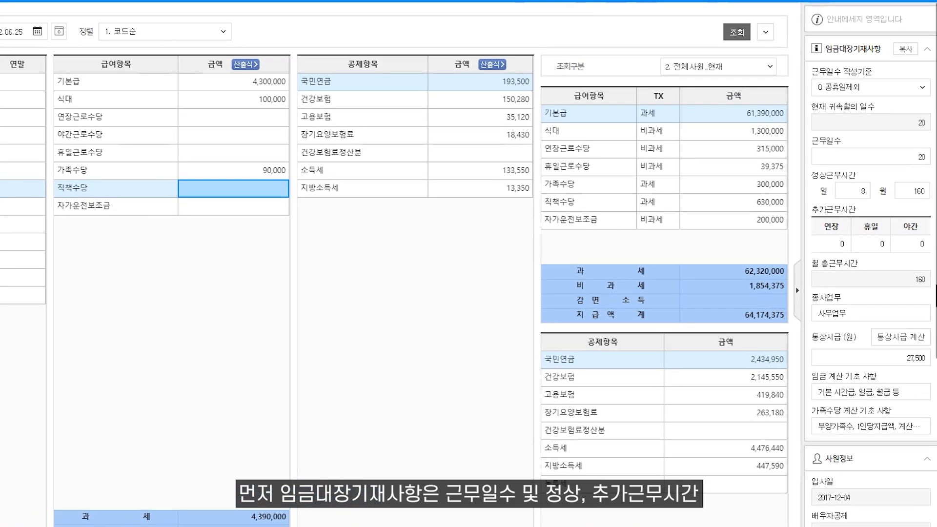
- Set 통상시급 to 21,052.63 and enter 배우자1명, 자녀2명 as the family-allowance basis
click(886, 360)
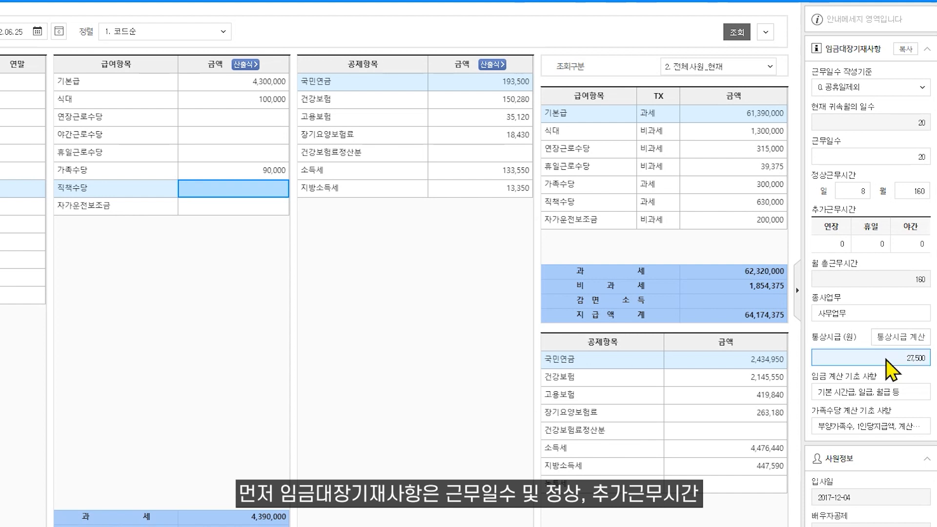
text(21,052)
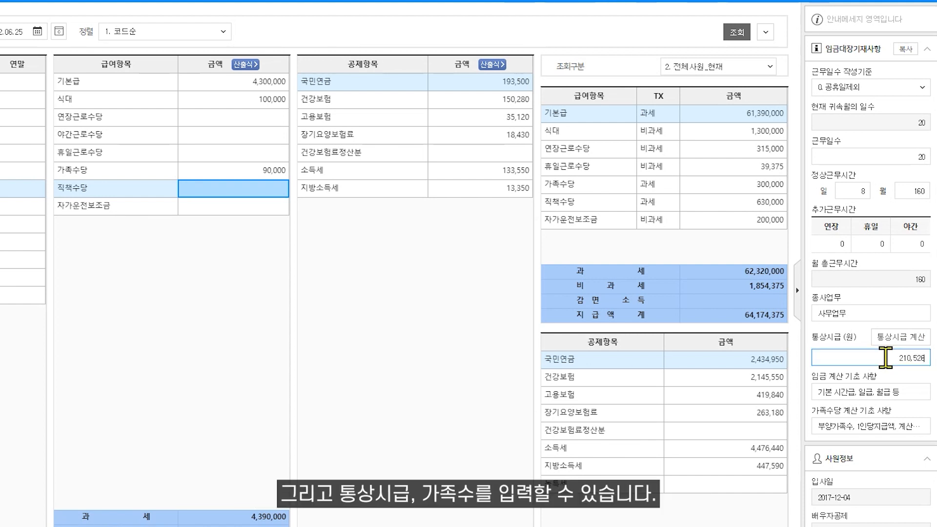
text(.63)
key(Return)
key(Return)
text(뱅)
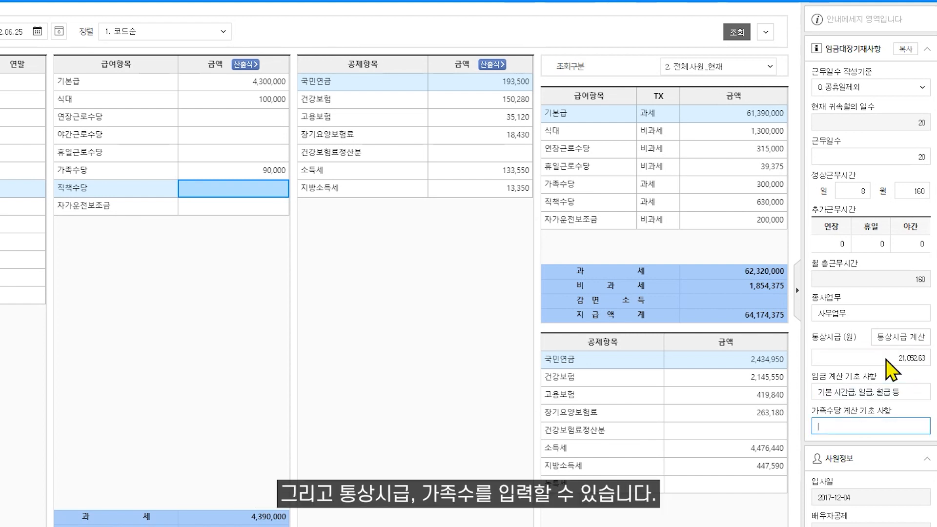
text(우자1명, 자녀2명)
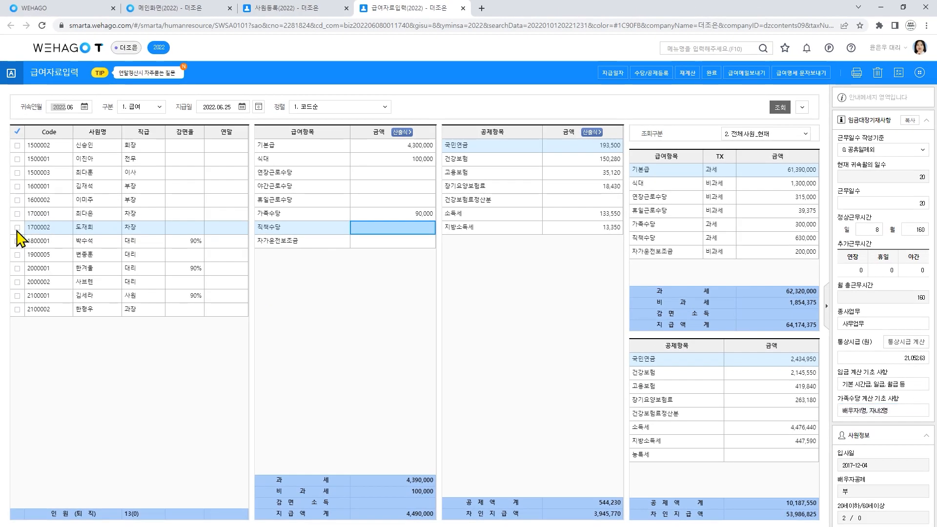
click(857, 73)
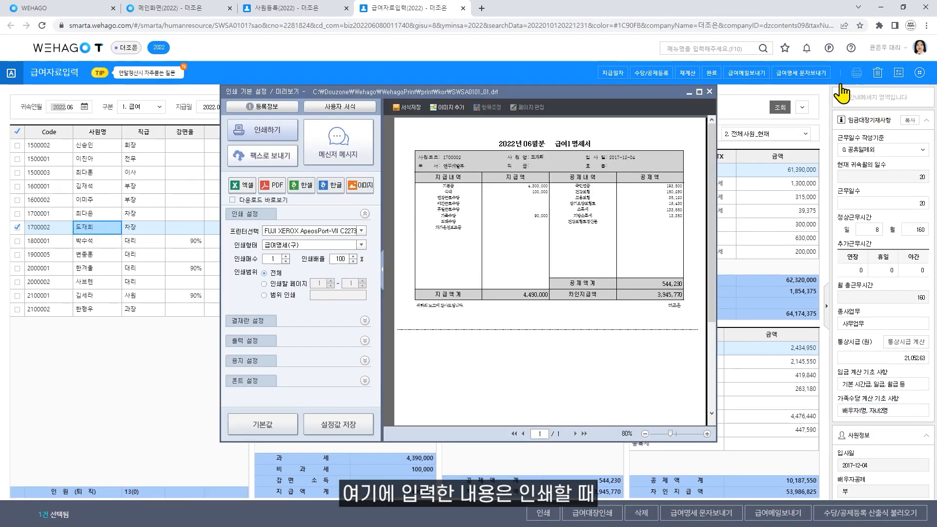
click(361, 245)
scroll(322, 317, down, 2)
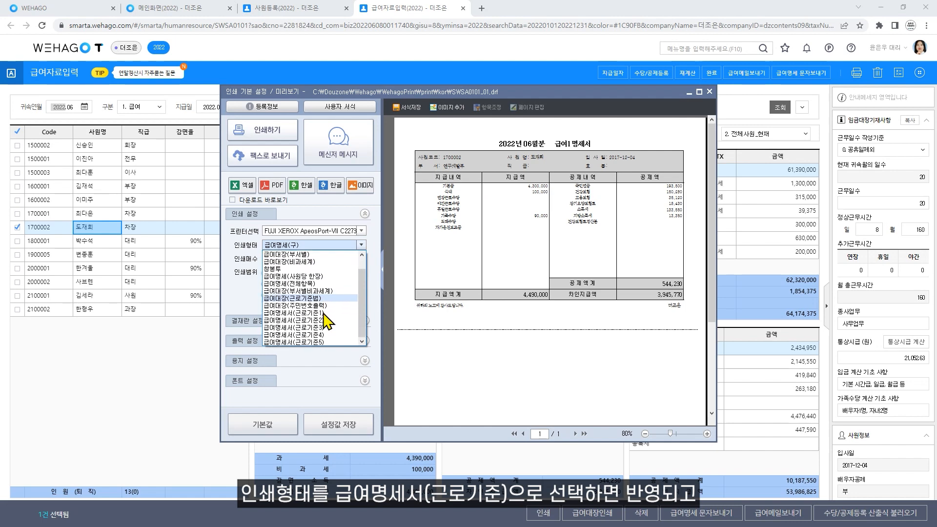
click(328, 313)
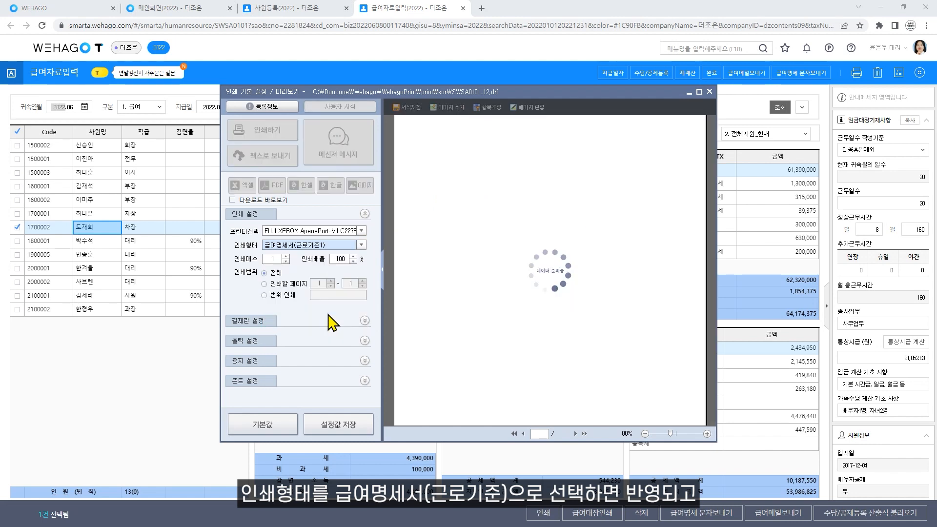
click(707, 433)
click(707, 433)
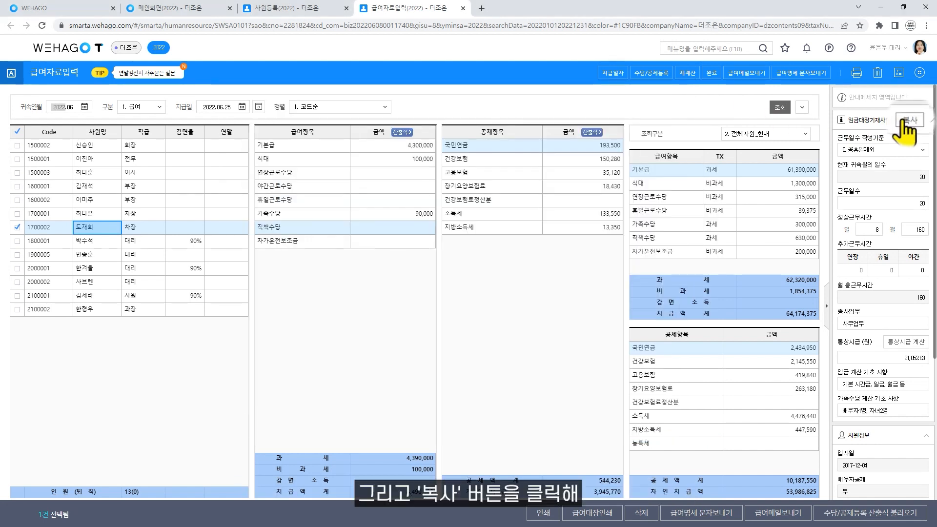
- Close 임금내역 일괄복사 without copying, then collapse the 임금대장기재사항 section
click(909, 120)
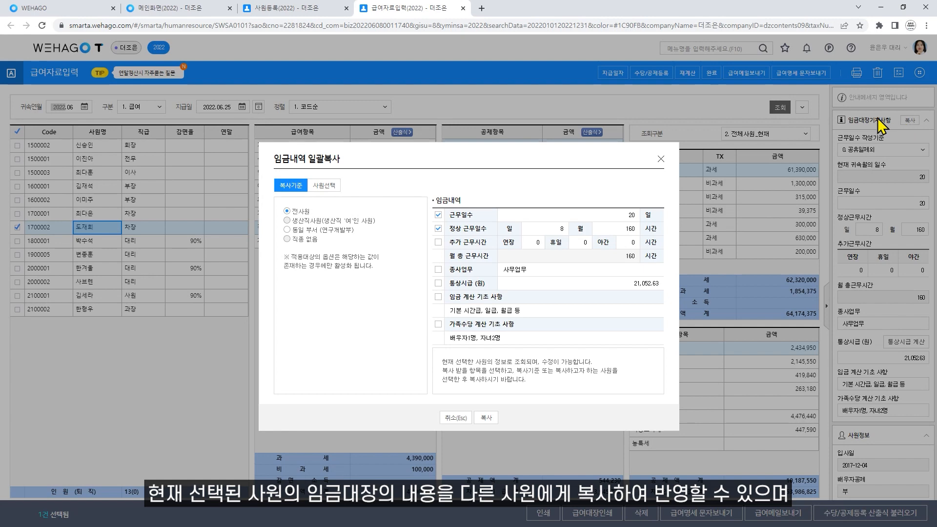
click(661, 159)
click(874, 121)
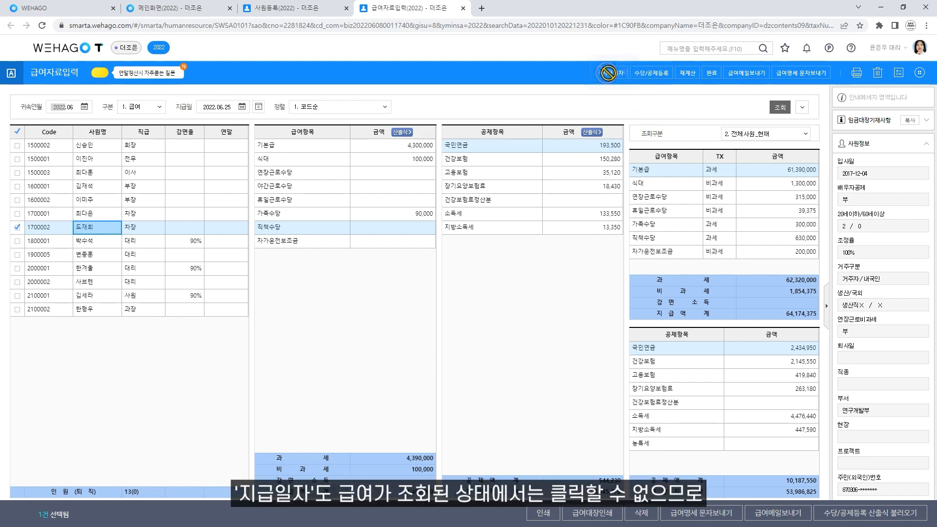
- Change June's 급여 payment date from 2022-06-25 to 2022-06-24 in the pay-run manager
click(226, 108)
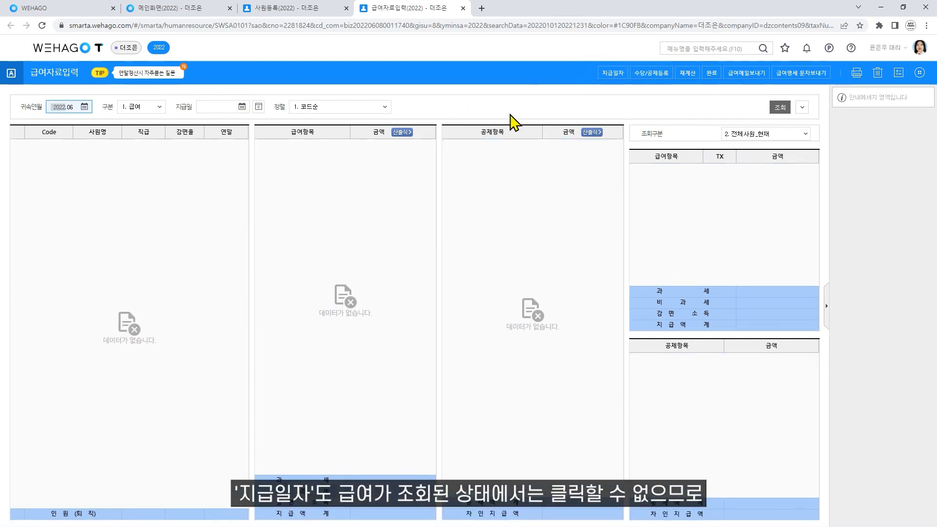
click(614, 77)
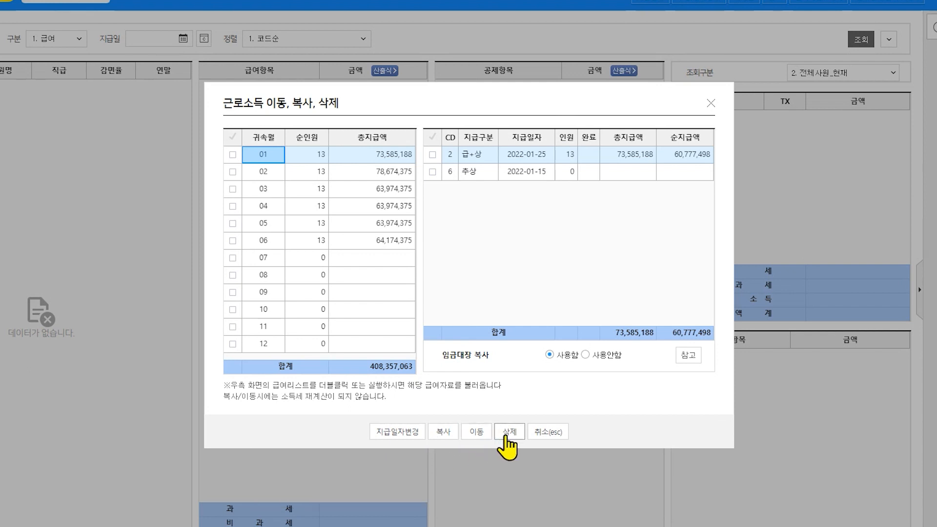
click(409, 432)
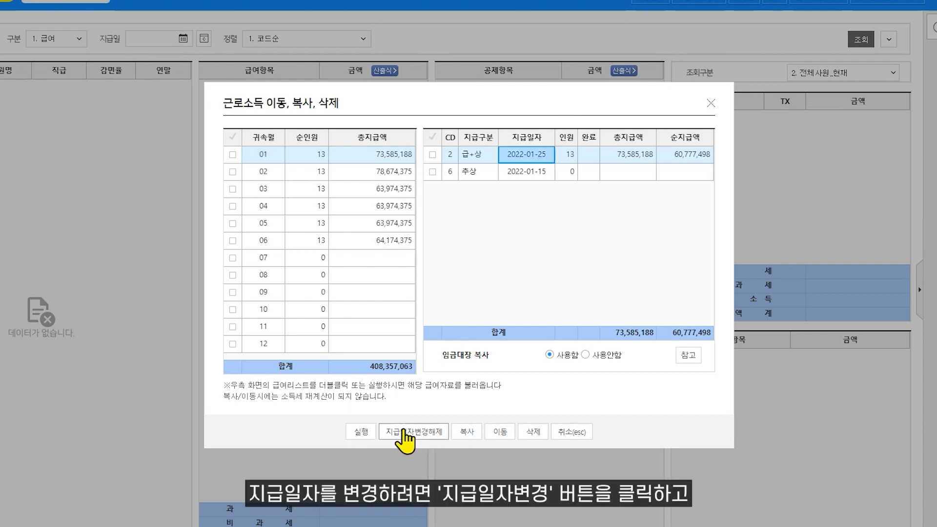
click(383, 242)
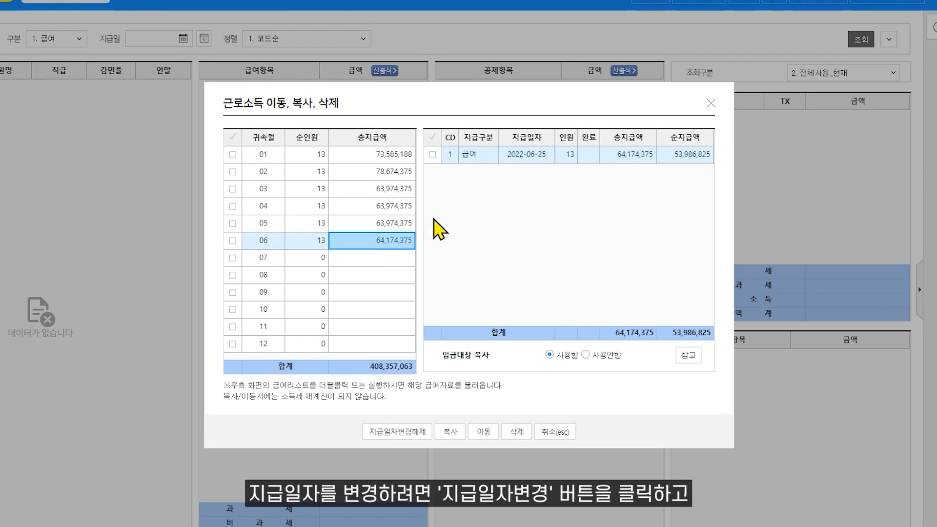
click(526, 155)
text(2022-06-24)
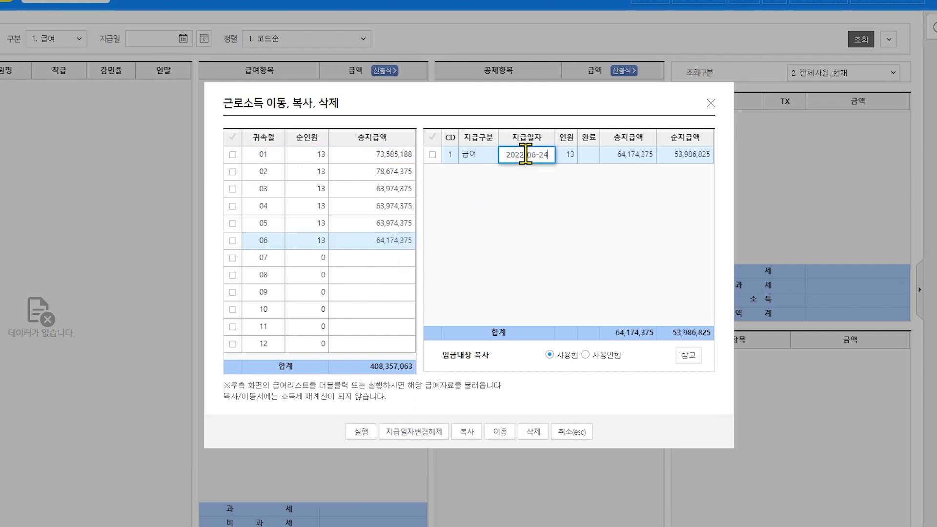
click(416, 432)
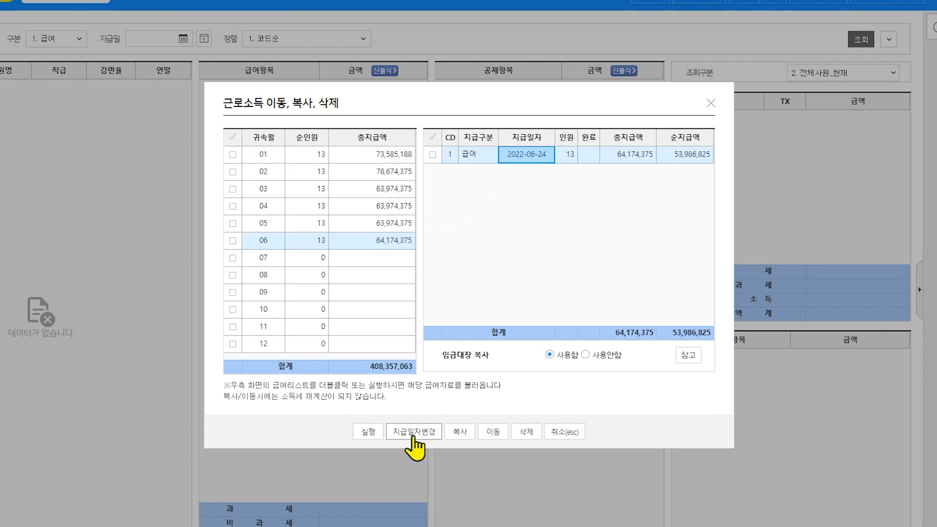
click(458, 432)
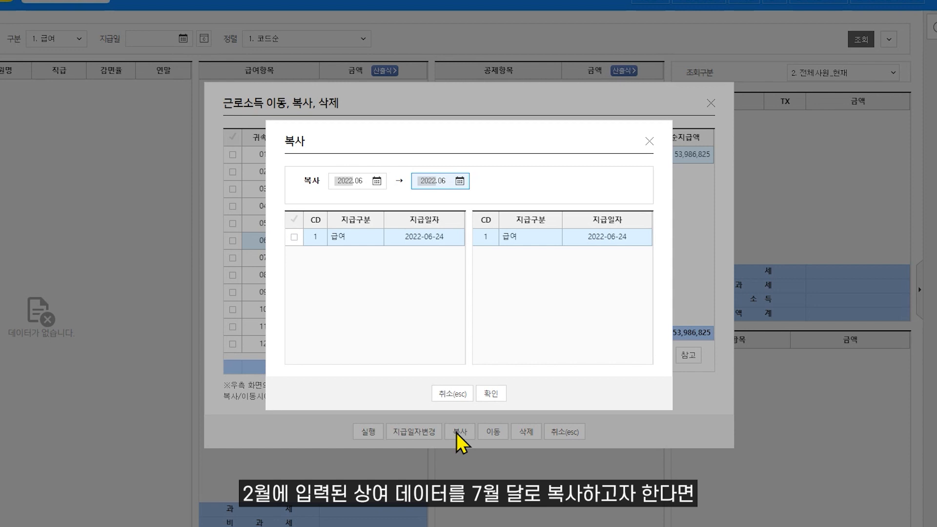
- Copy February's 상여 bonus into July and check the new 2022-07-10 payment of 14,700,000
click(361, 186)
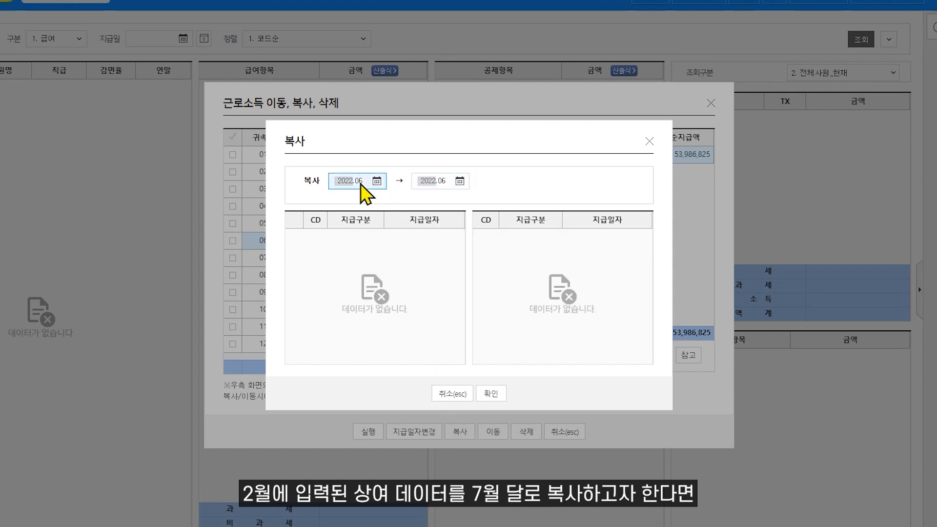
text(02)
key(Return)
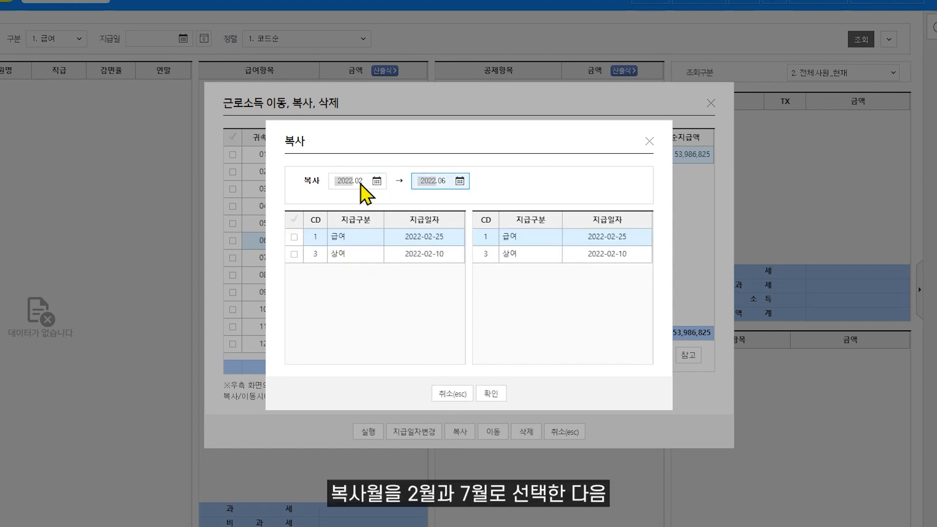
text(07)
key(Return)
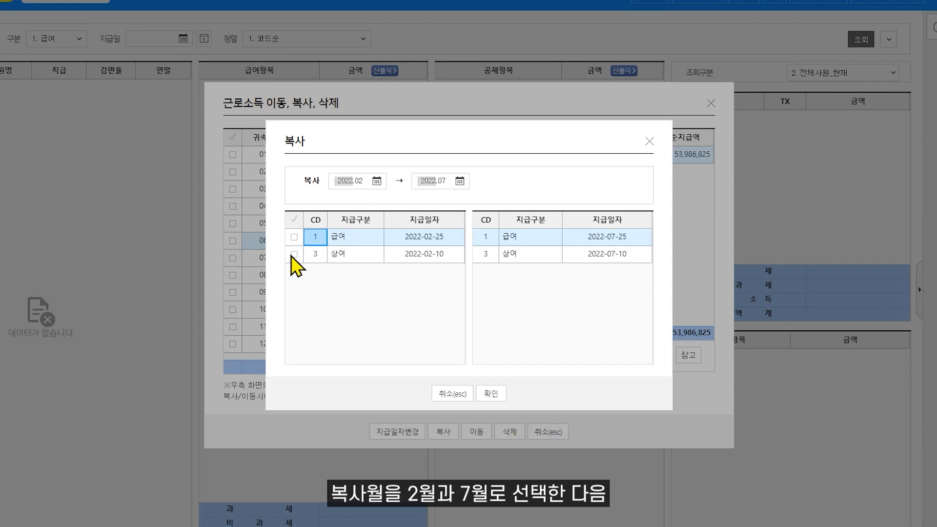
click(294, 254)
click(488, 395)
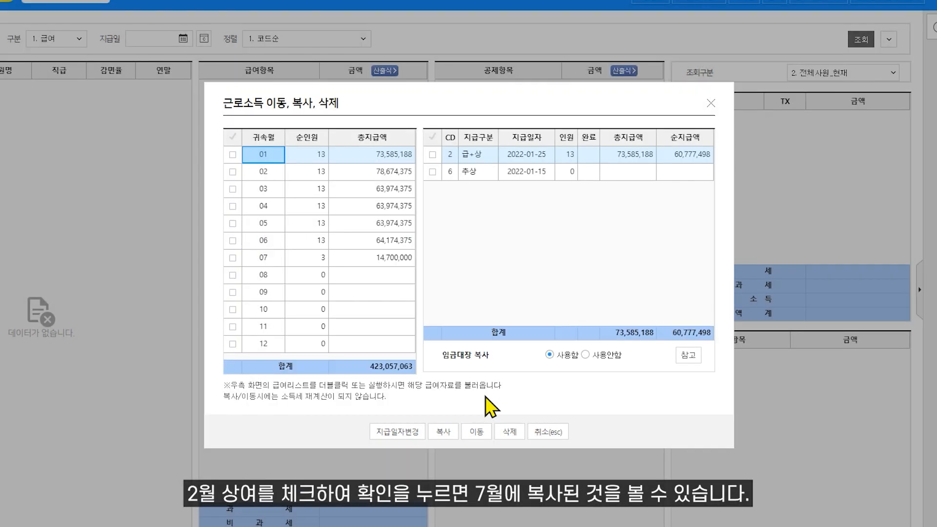
click(341, 260)
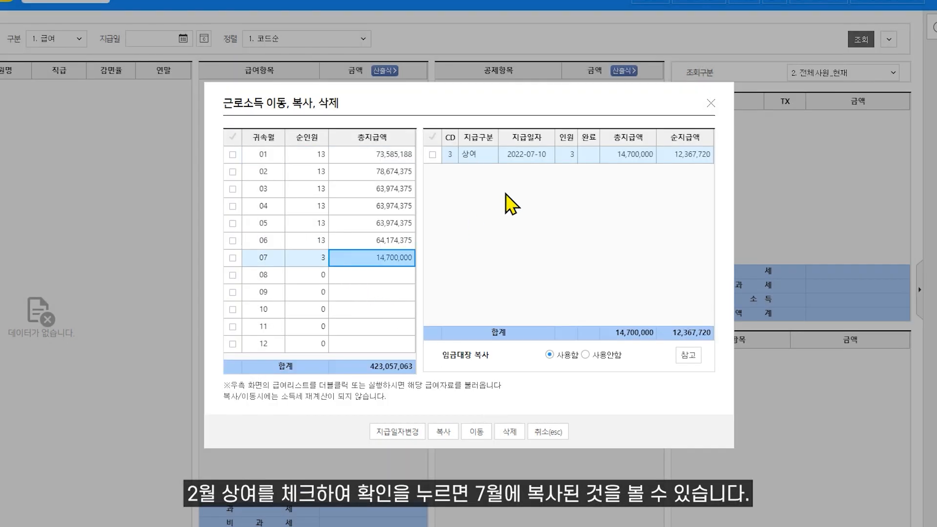
click(560, 156)
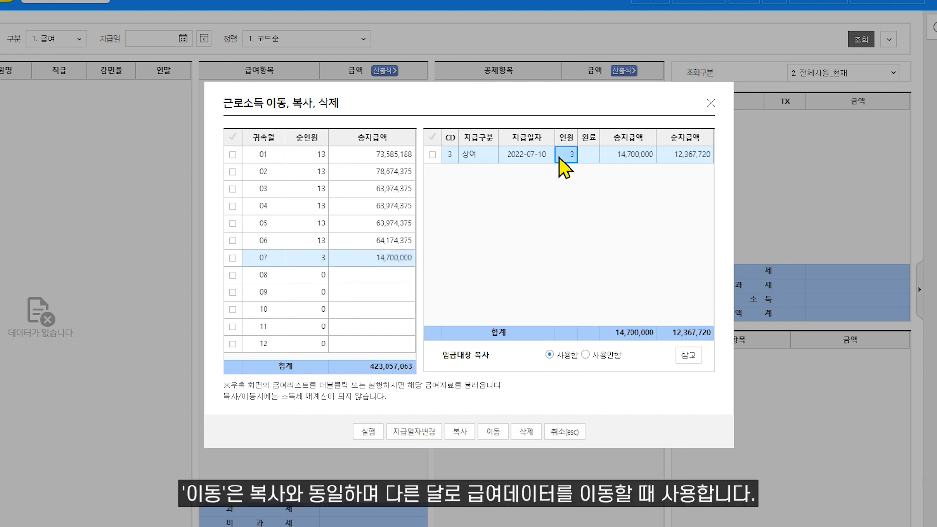
click(492, 431)
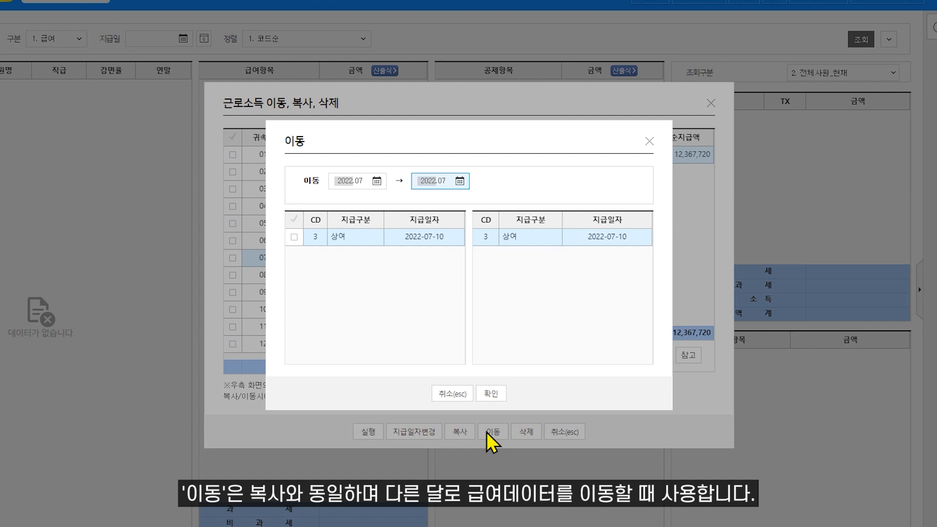
- Delete January's empty 추상 payment dated 2022-01-15 and load July's 상여 run for editing
click(449, 394)
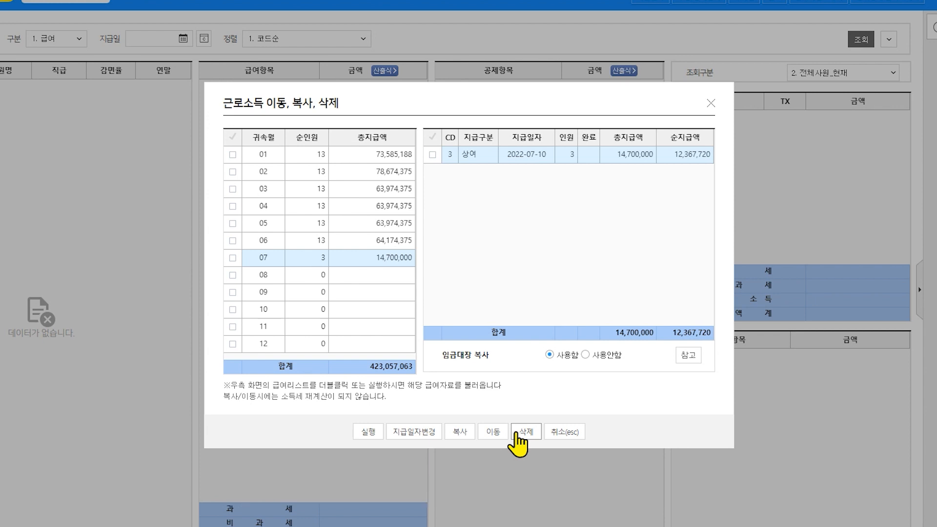
click(275, 158)
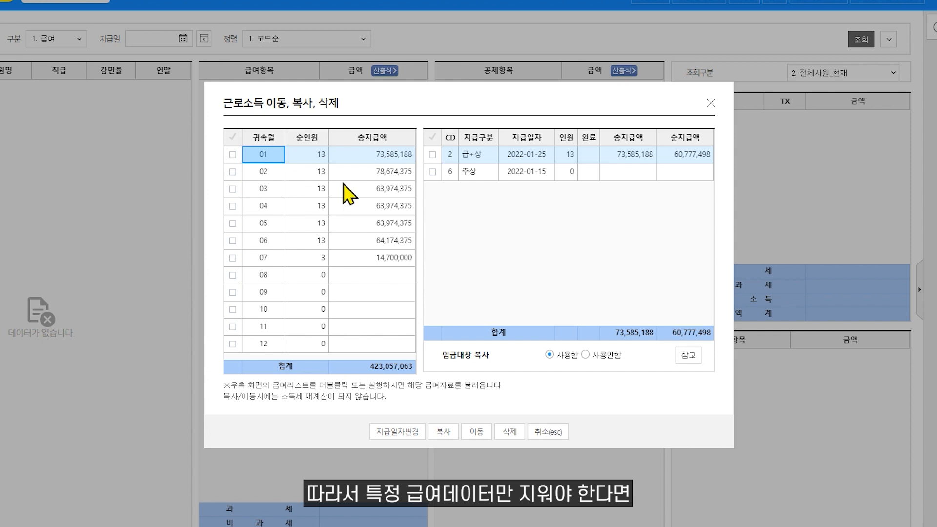
click(432, 171)
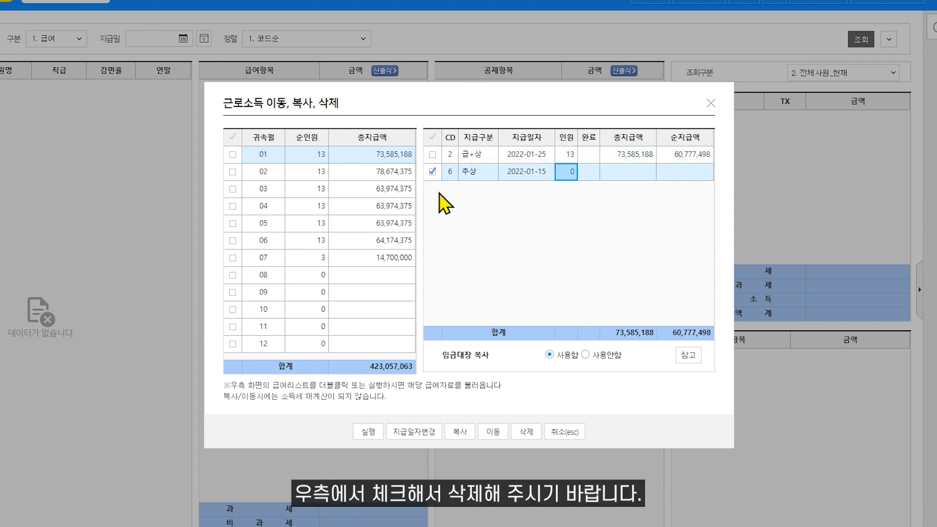
click(526, 432)
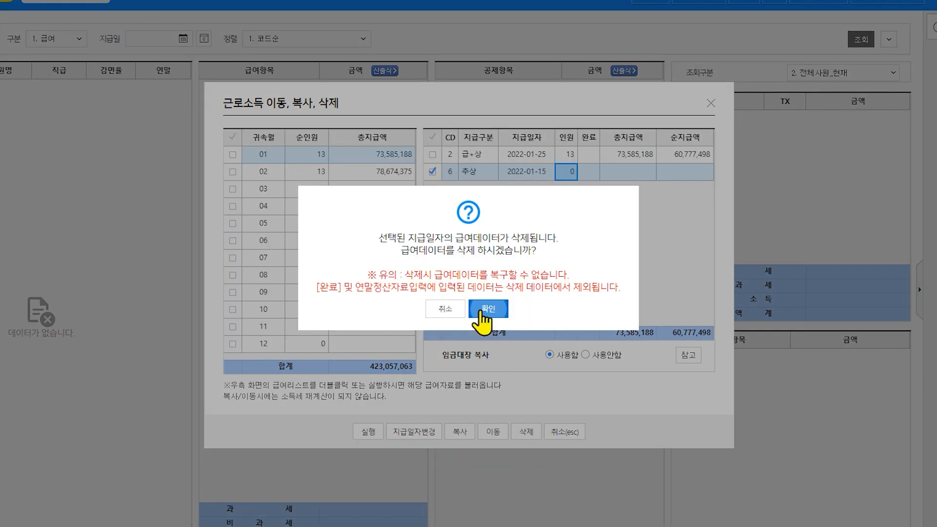
click(483, 310)
click(402, 262)
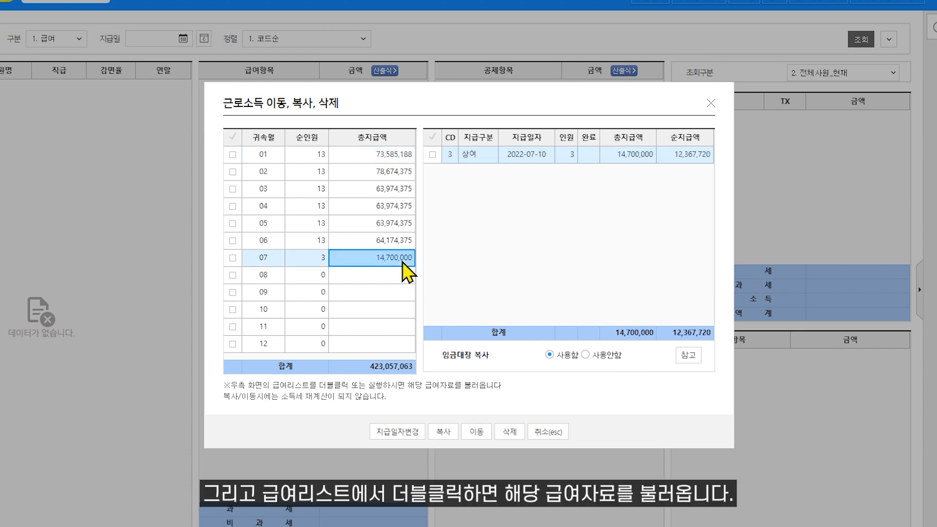
double_click(526, 159)
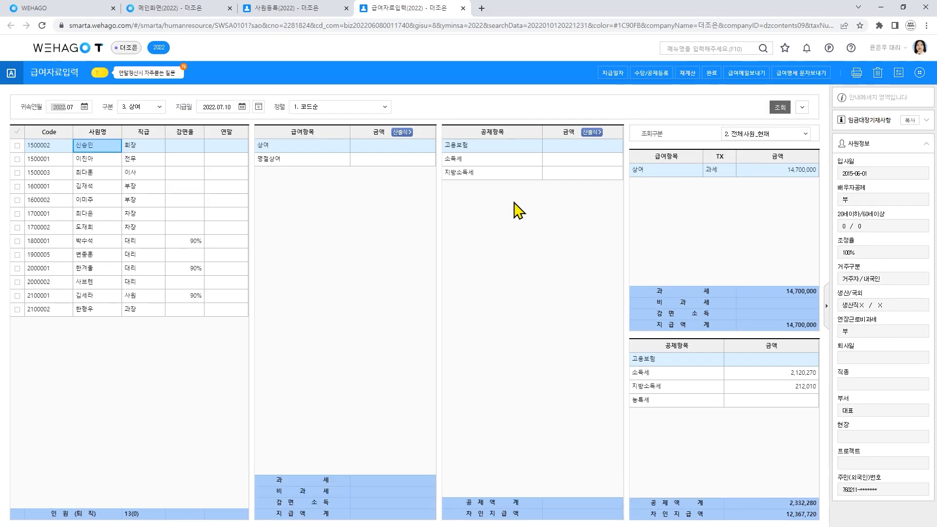
- Recalculate only income tax for employee 1700002's July bonus, excluding employment insurance
click(18, 229)
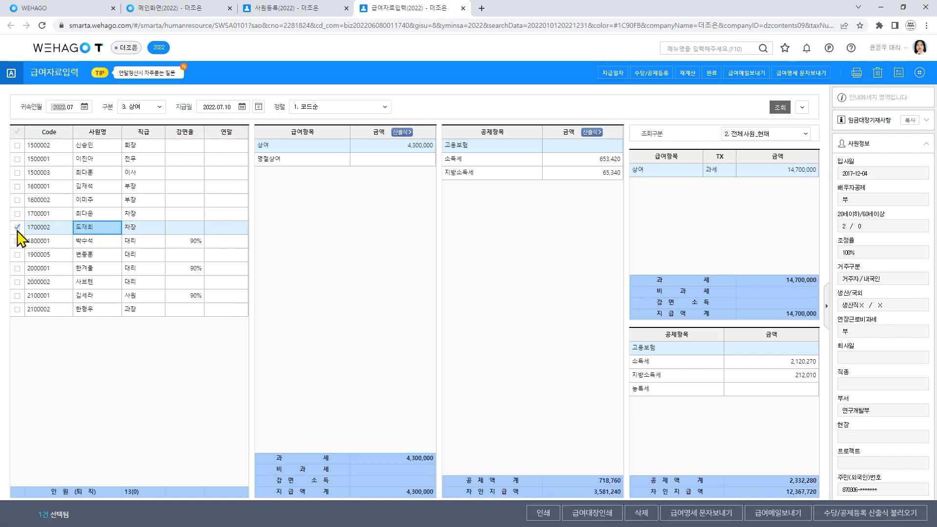
click(687, 78)
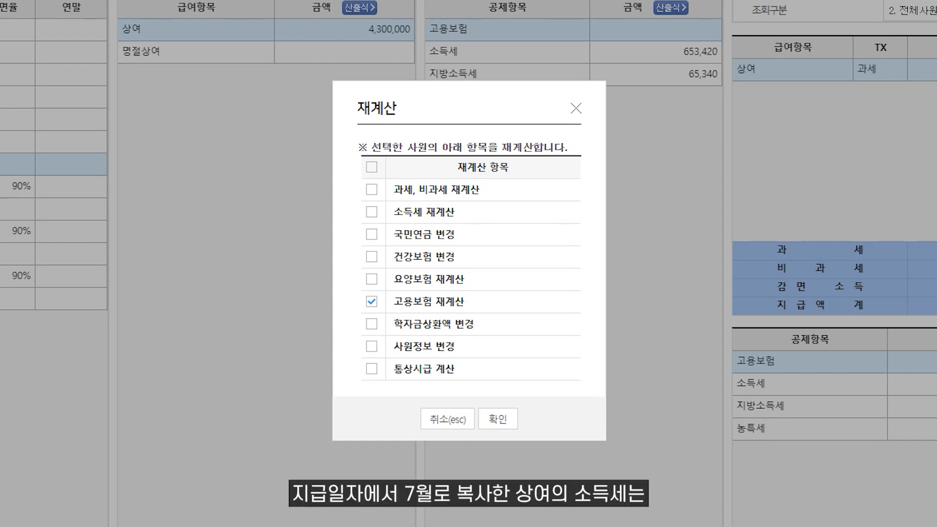
click(372, 212)
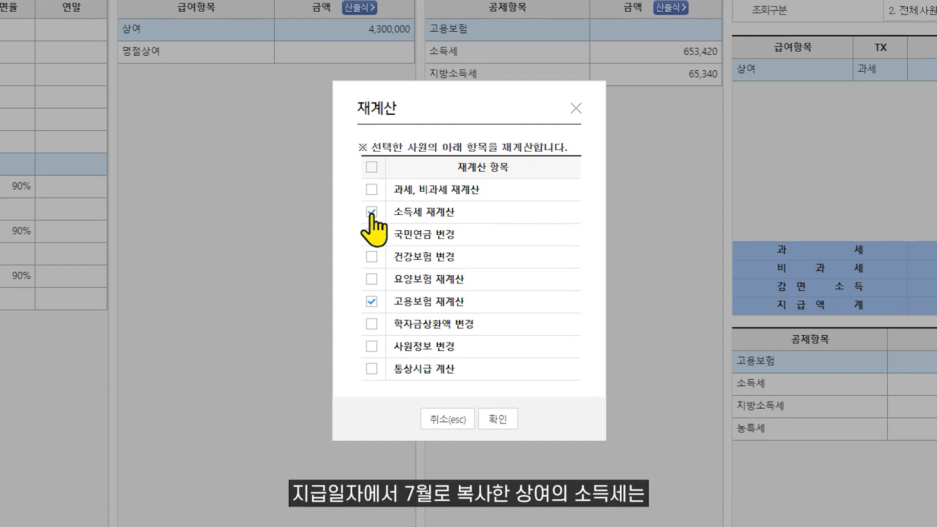
click(371, 302)
click(498, 418)
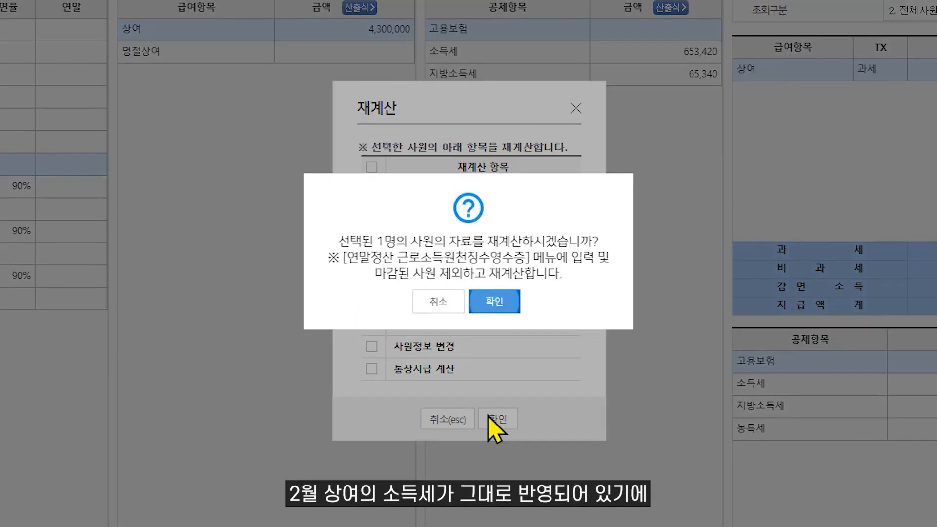
click(494, 302)
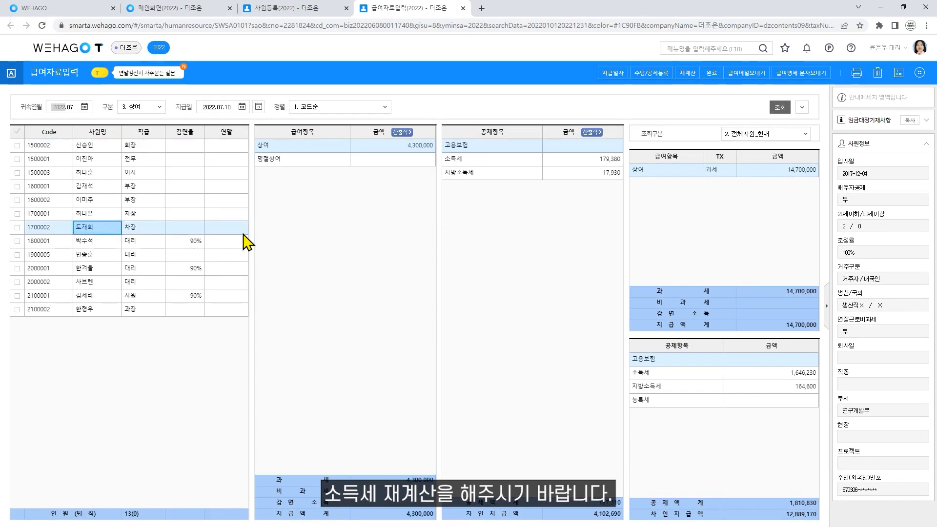
click(562, 161)
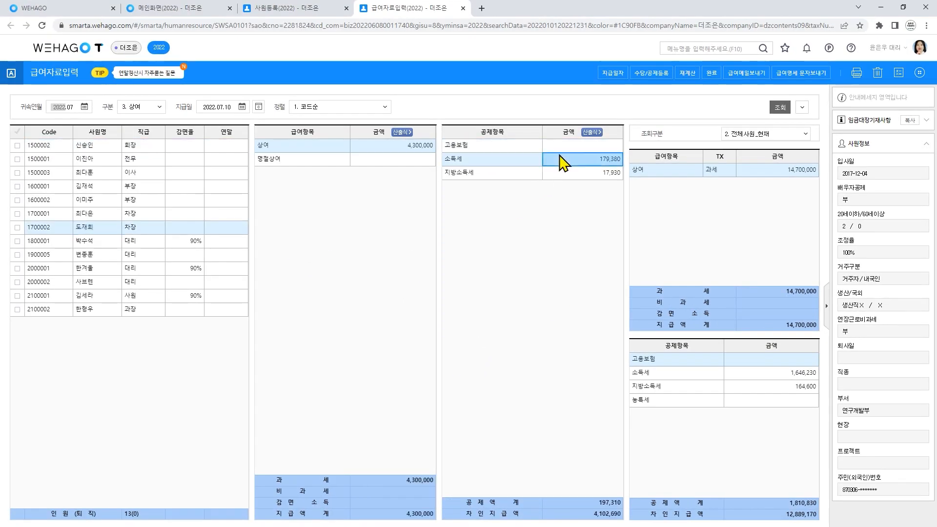
click(18, 228)
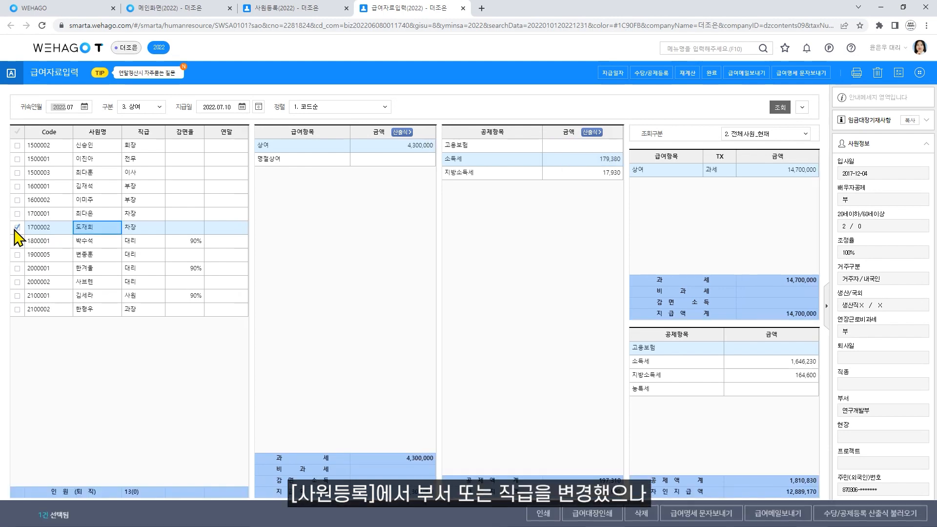
click(687, 73)
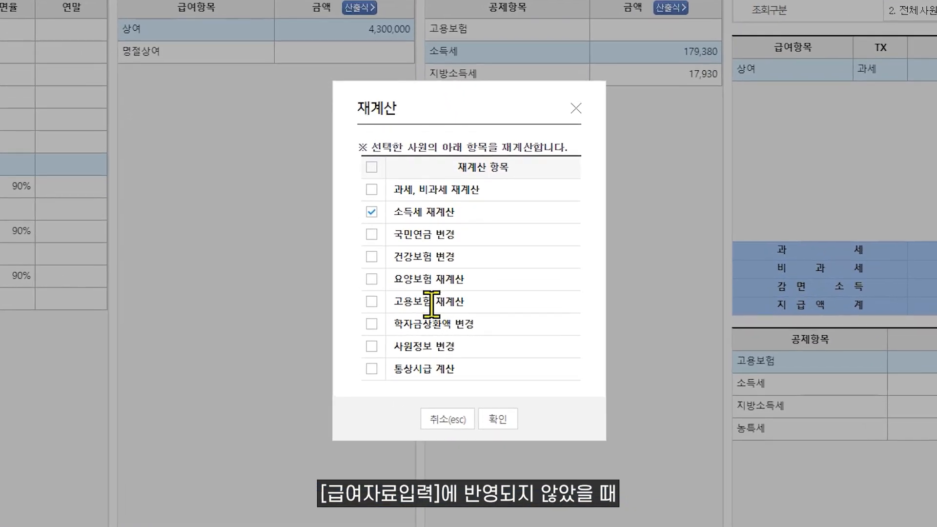
click(371, 346)
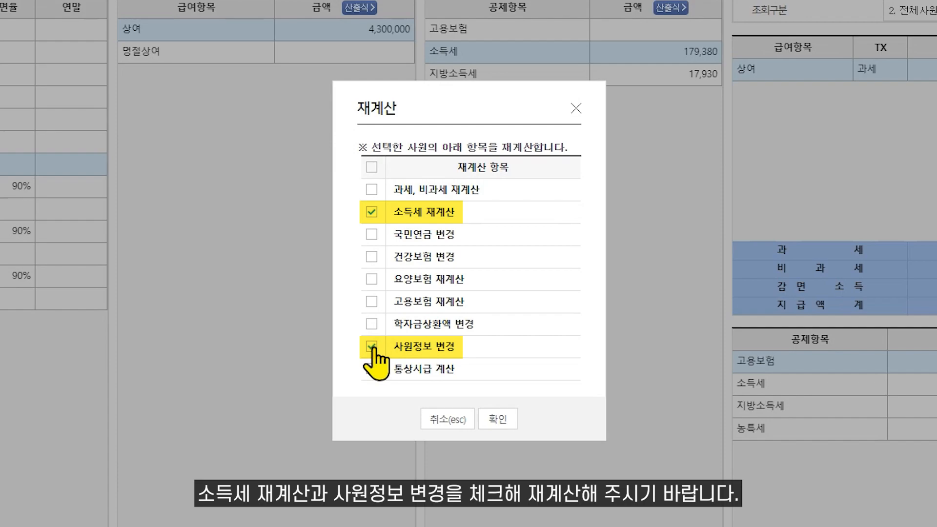
click(443, 420)
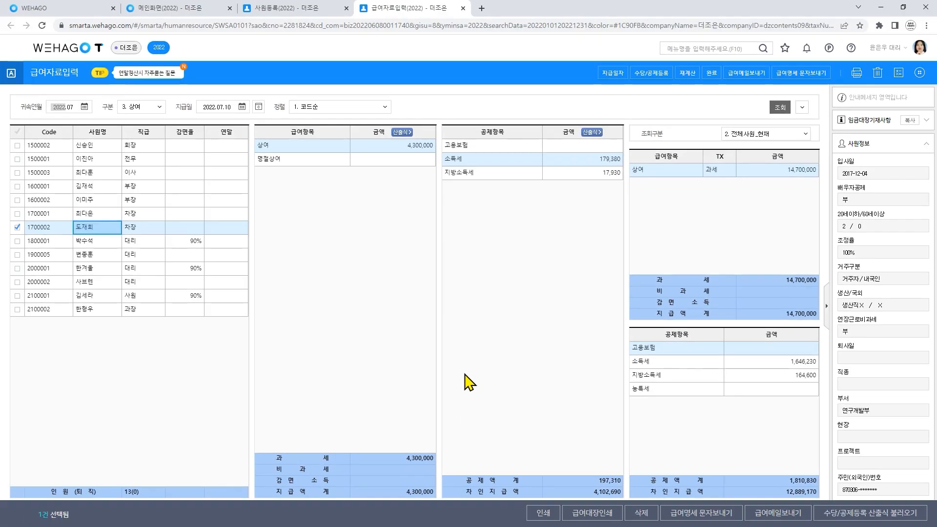
- Finalize July's bonus payroll and confirm the 명절상여 amount is then locked against editing
click(711, 72)
click(486, 300)
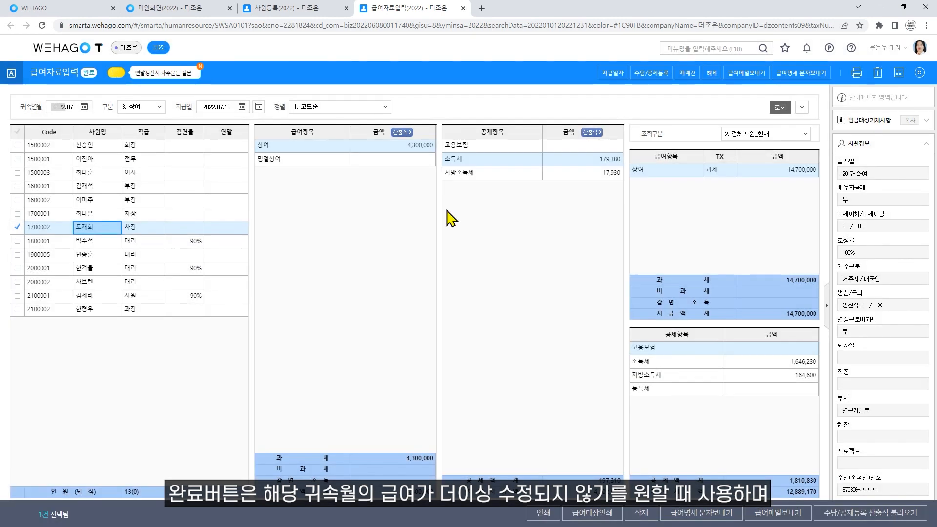
click(411, 159)
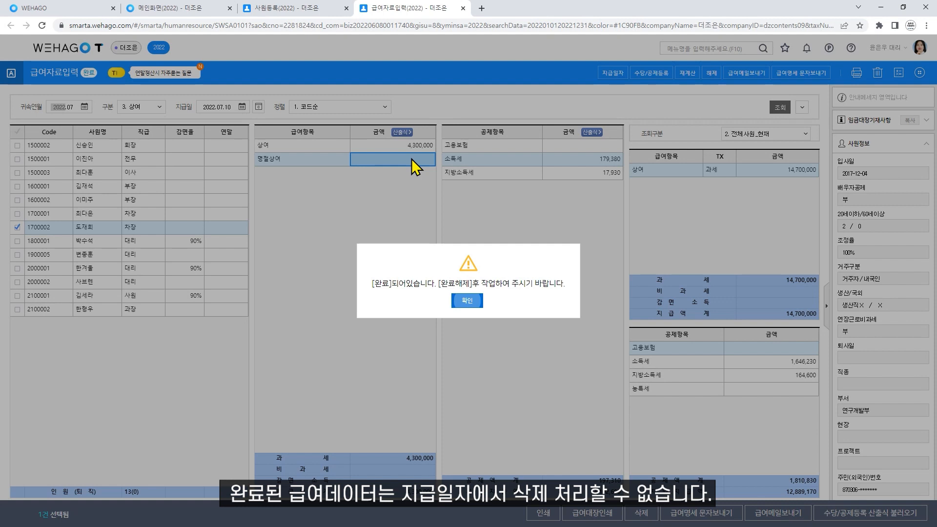
click(476, 296)
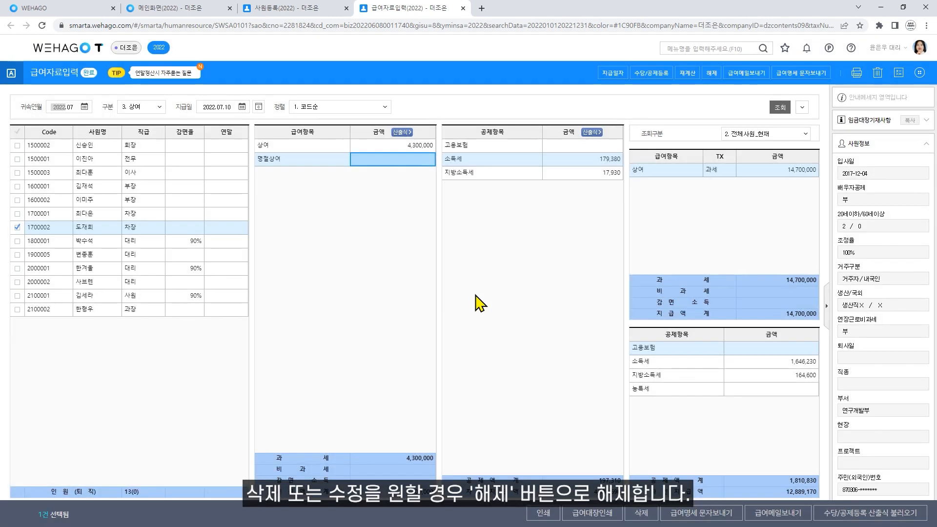
- Release the payroll's 완료 status and tick employee 2100002 alongside 1700002
click(712, 73)
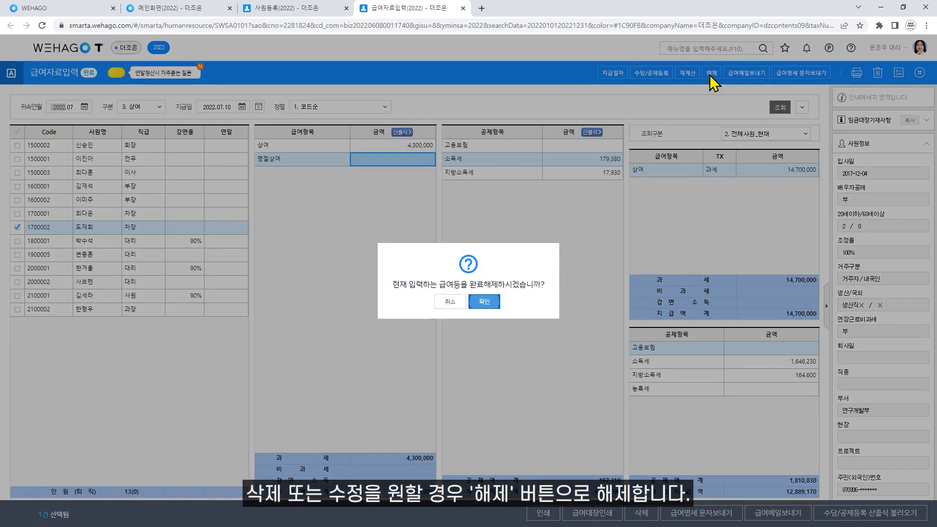
click(484, 302)
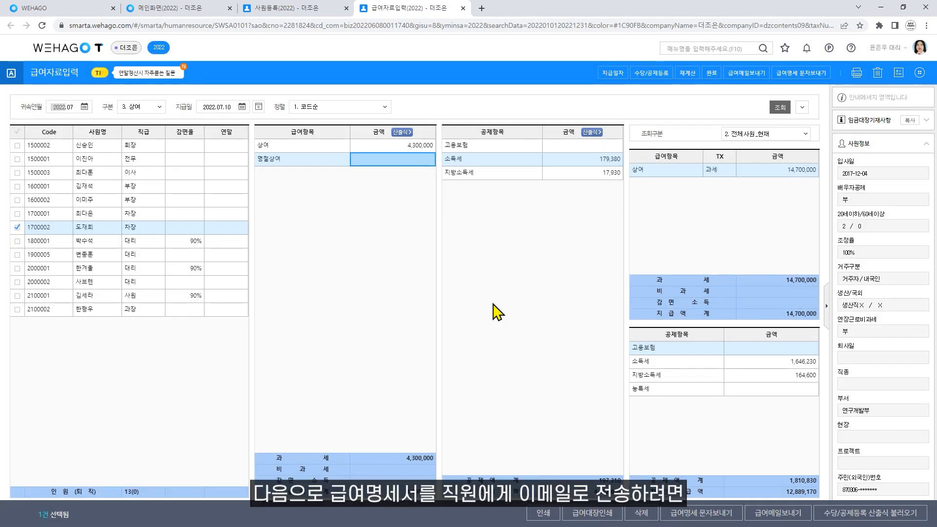
click(18, 309)
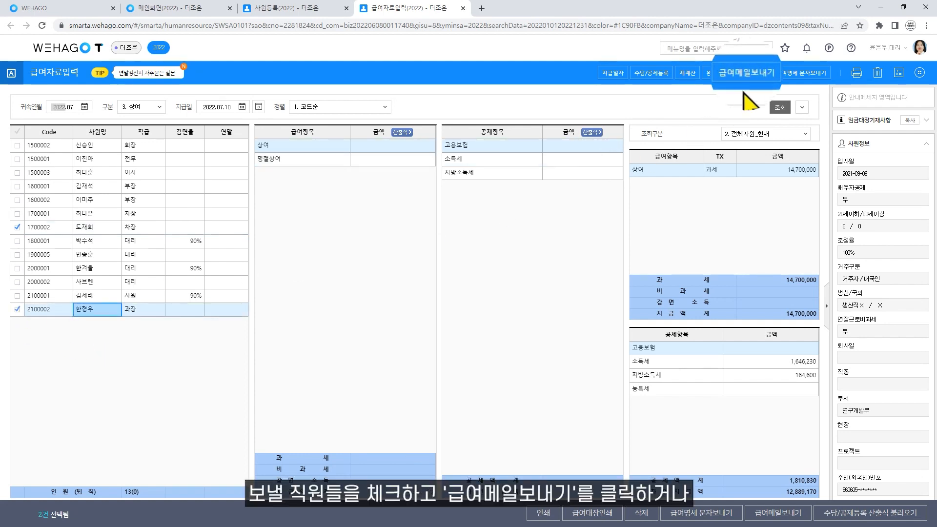
- Open payslip e-mail sending from More and fill in employee 2100002's missing e-mail address
click(755, 78)
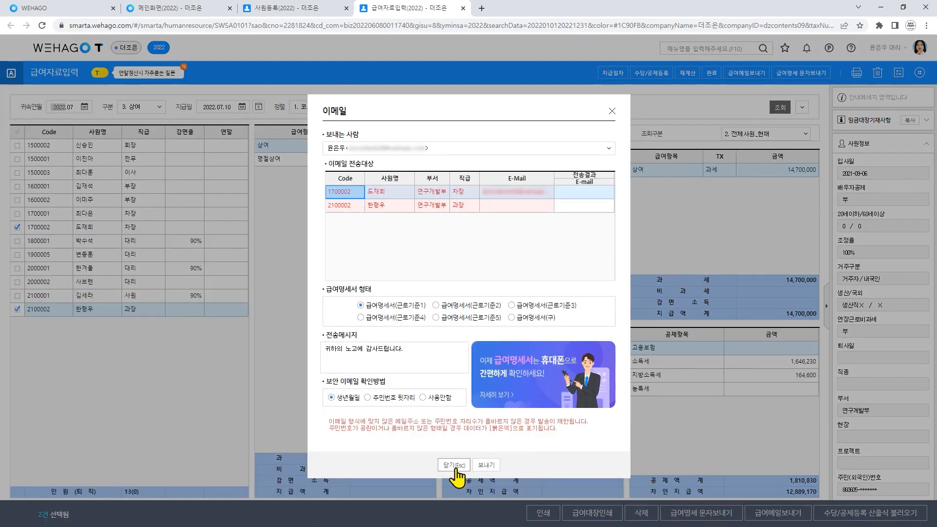
click(446, 406)
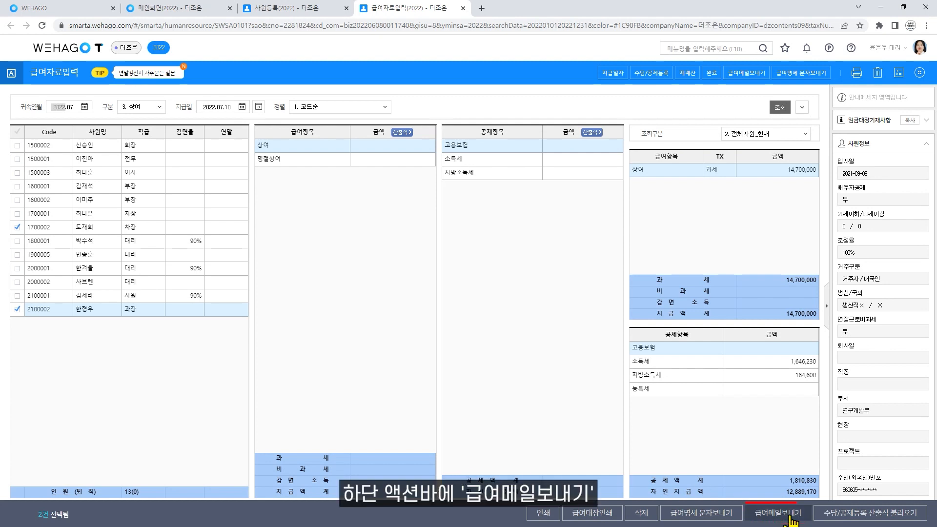
click(920, 73)
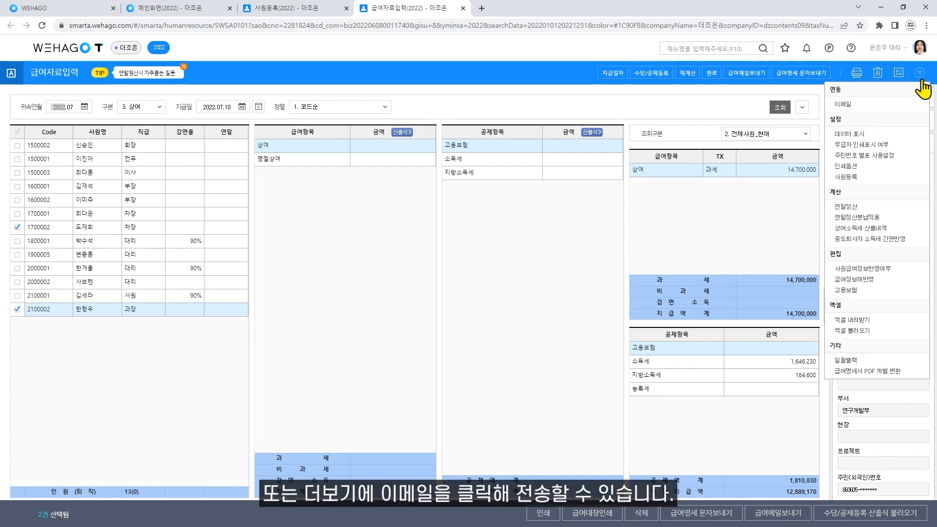
click(899, 107)
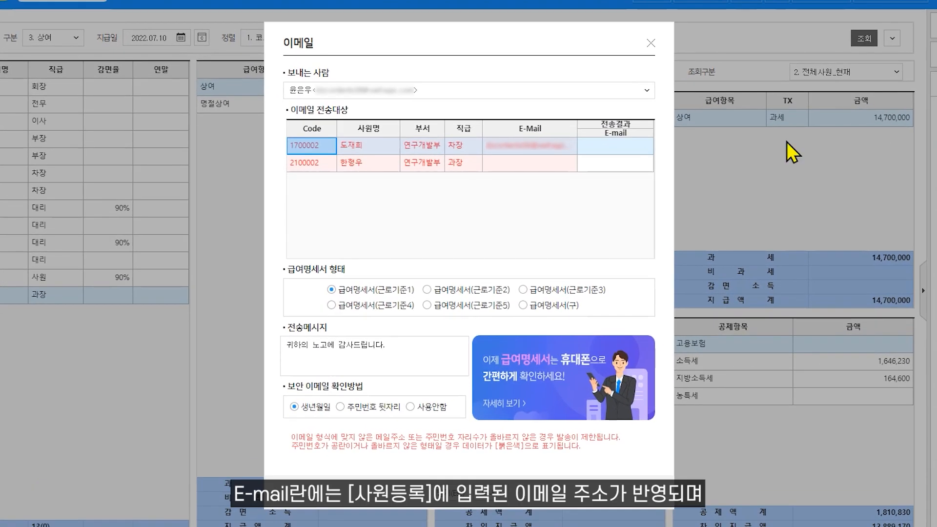
click(558, 170)
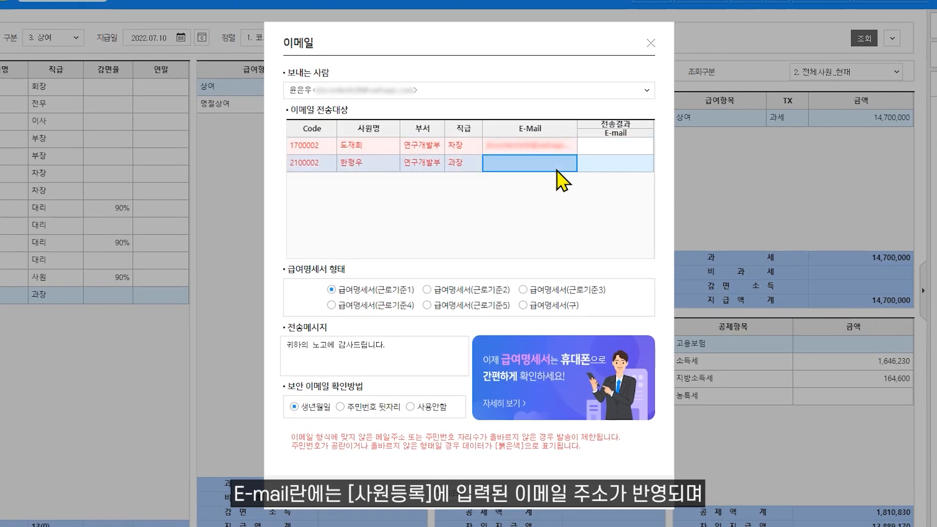
key(Return)
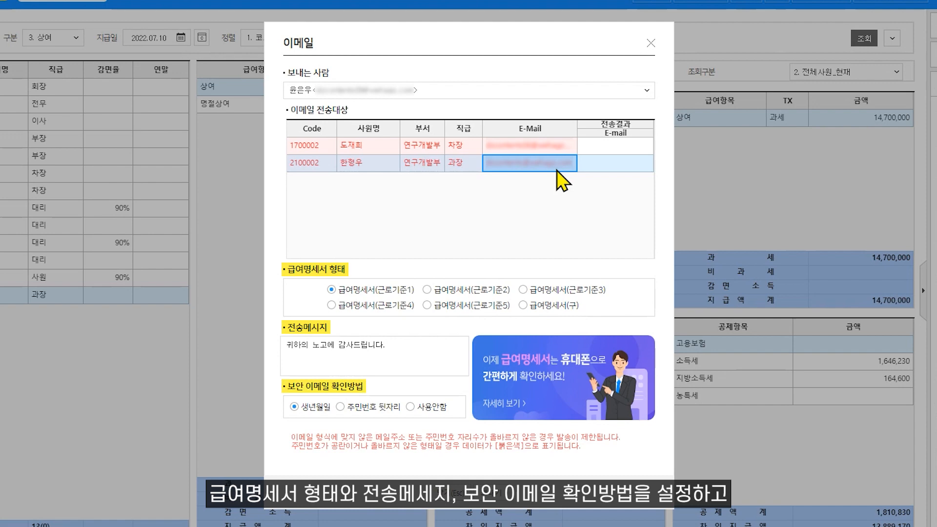
- Send the July bonus payslip e-mails to both employees and close the sending window
click(487, 493)
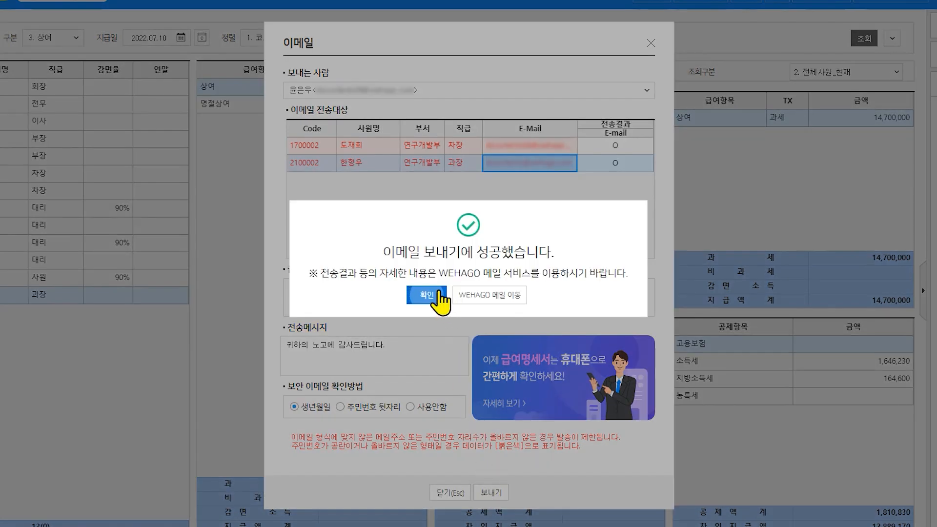
click(429, 298)
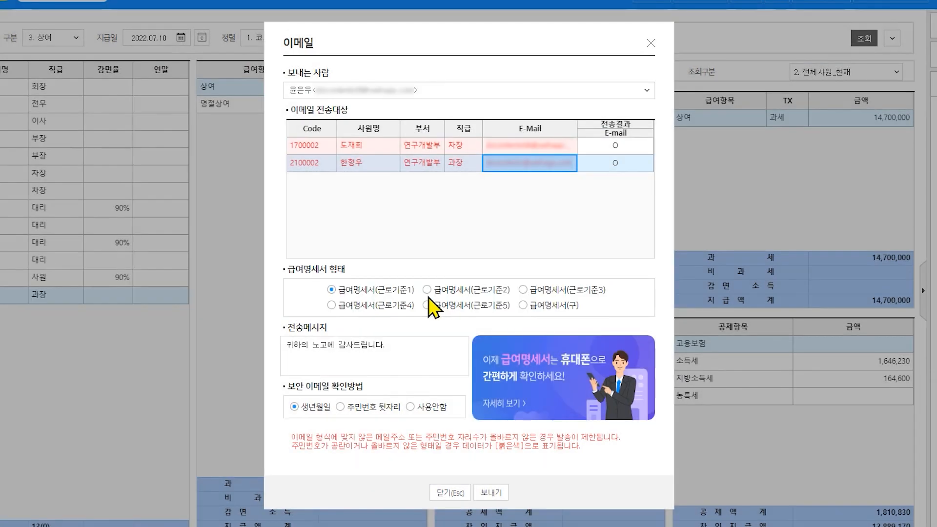
click(447, 493)
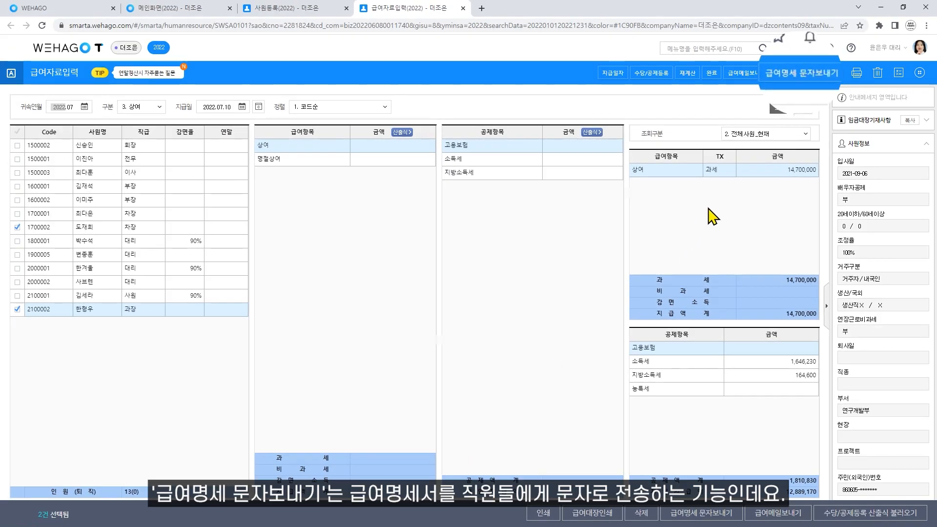
click(802, 73)
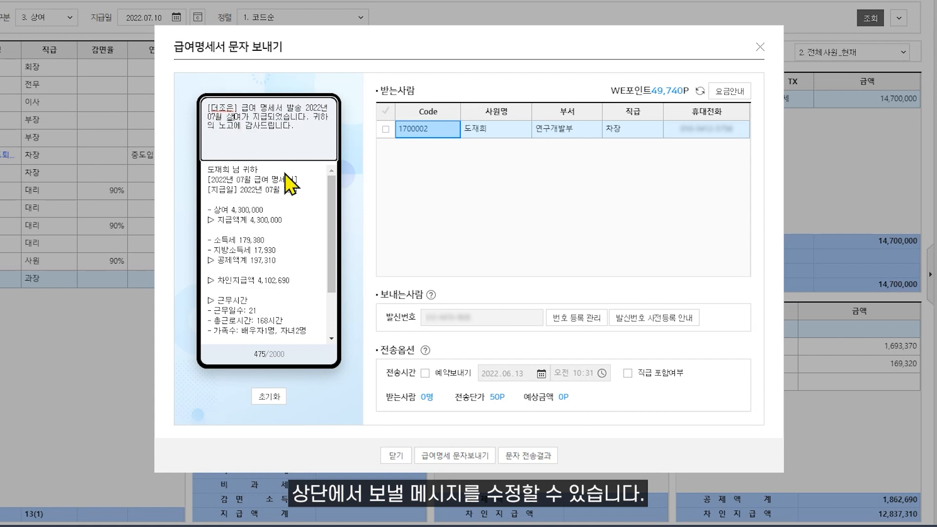
click(425, 373)
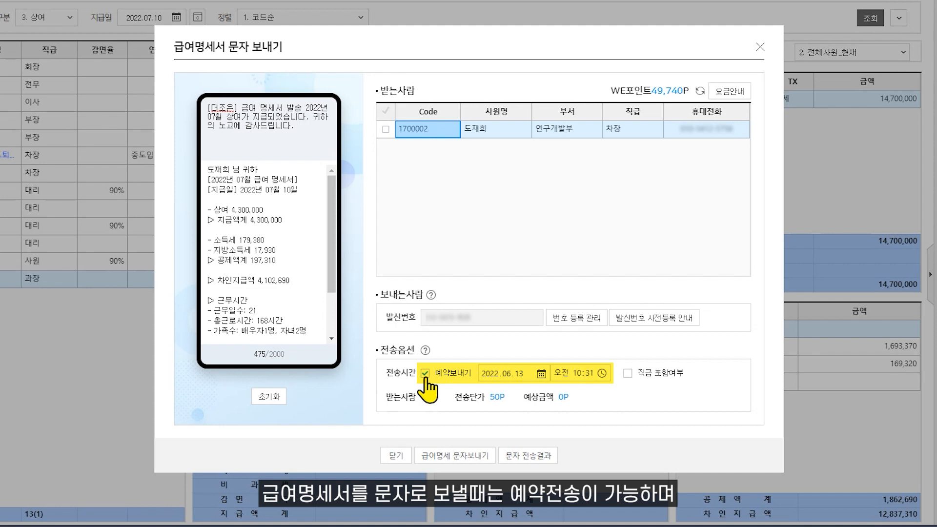
click(385, 129)
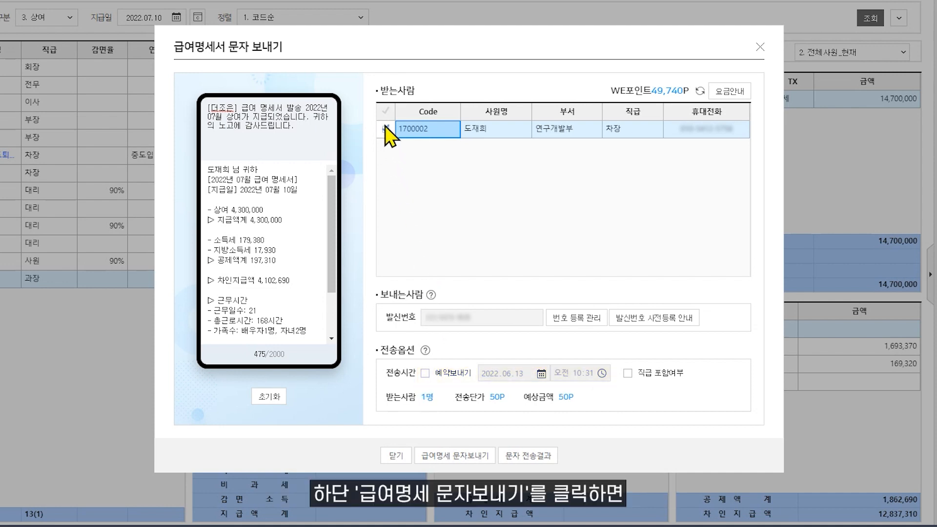
click(457, 456)
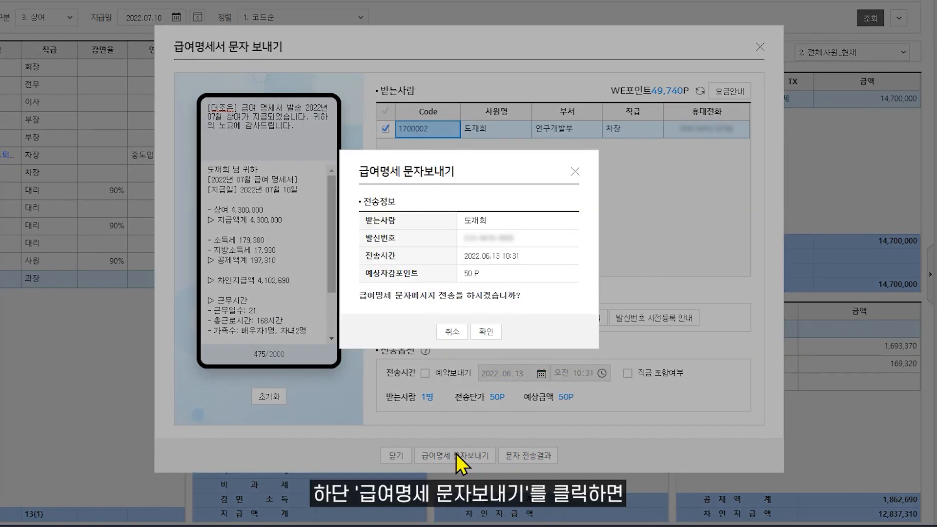
click(485, 333)
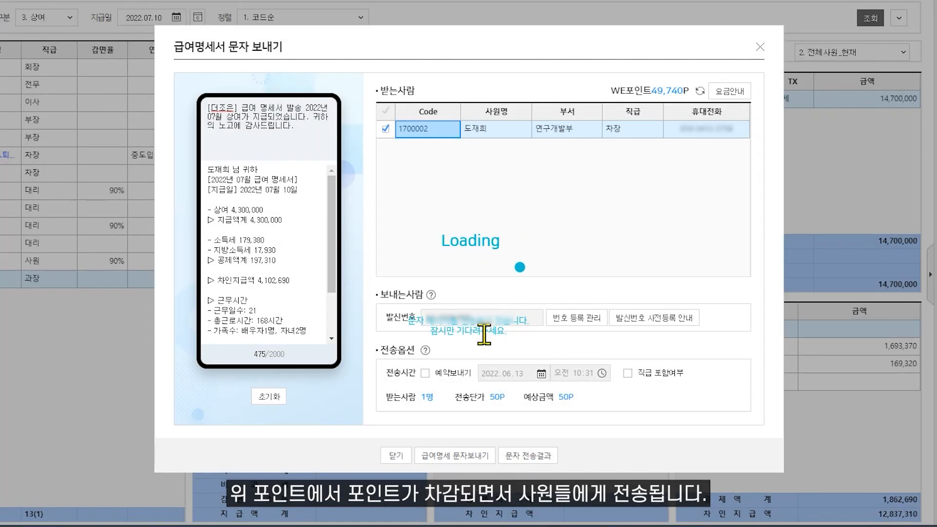
click(467, 268)
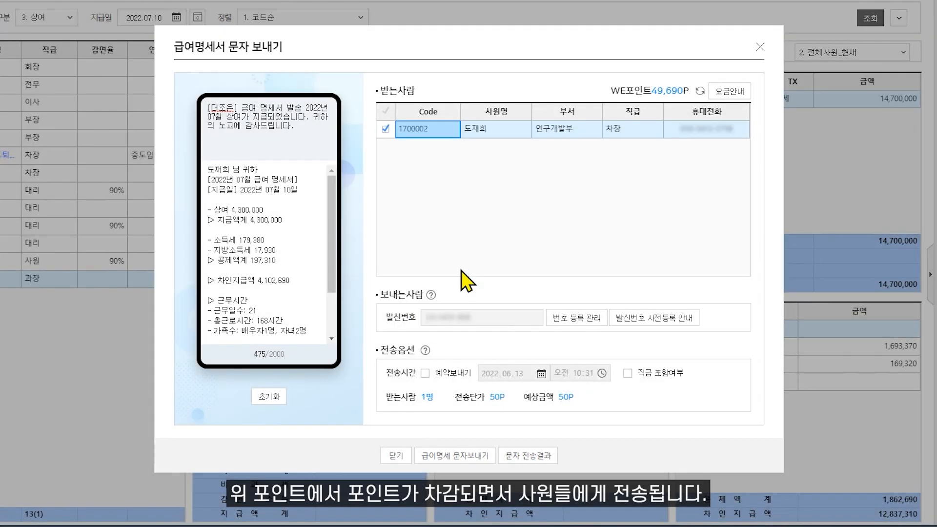
click(396, 456)
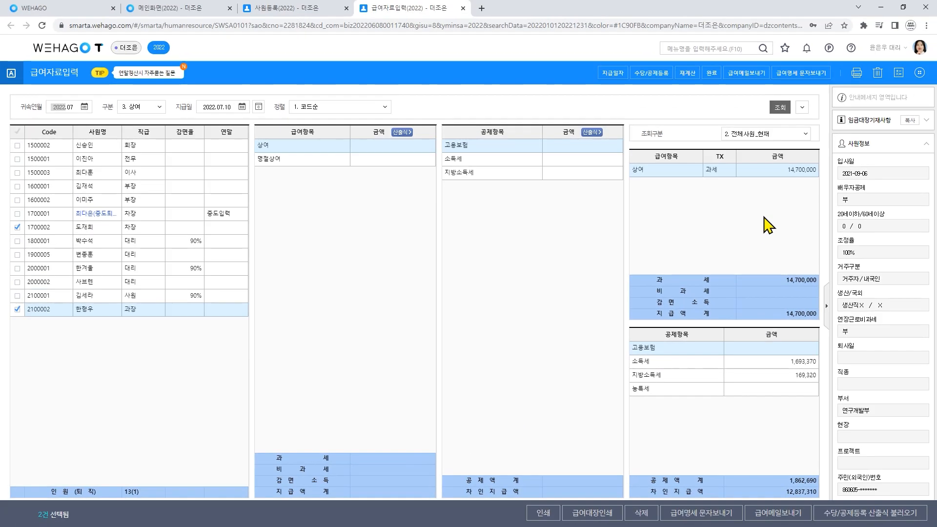
- Turn on 데이터 표시 with 사용 and 금액 숨기기 so payroll amounts are hidden
click(920, 72)
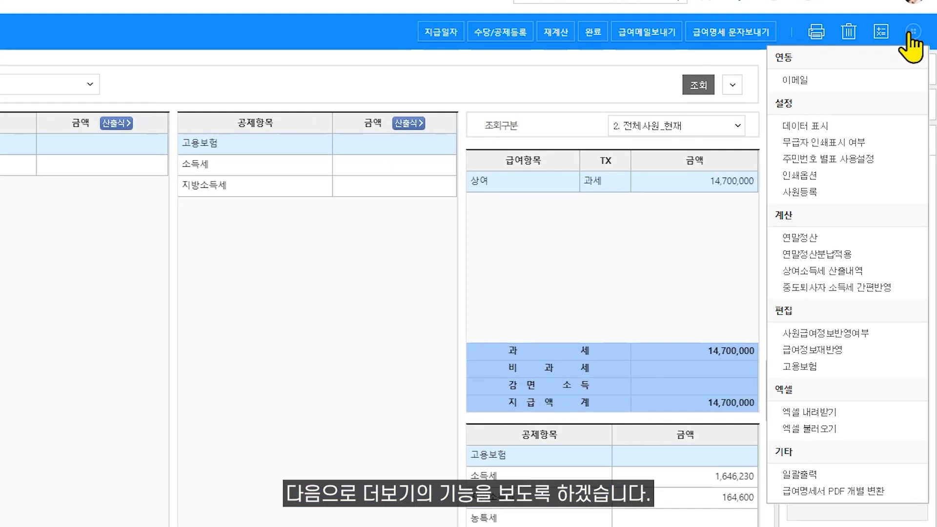
click(833, 128)
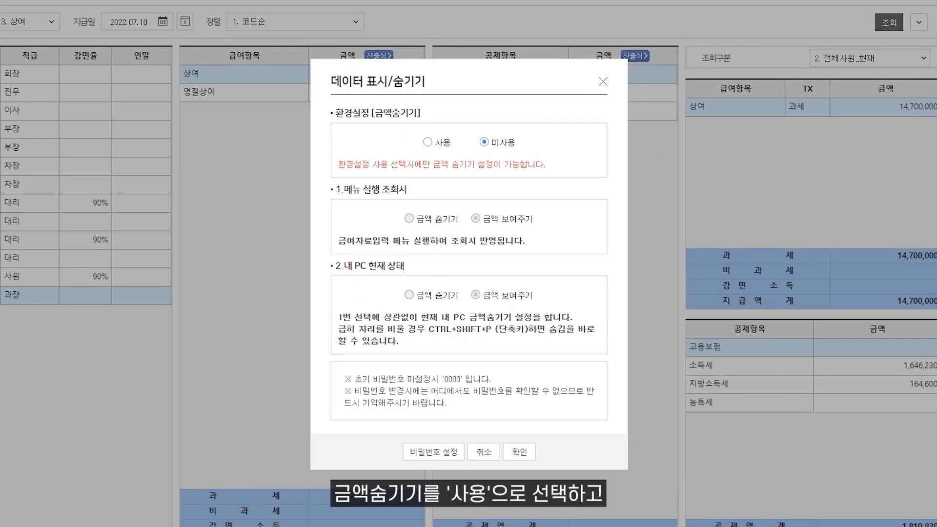
click(428, 142)
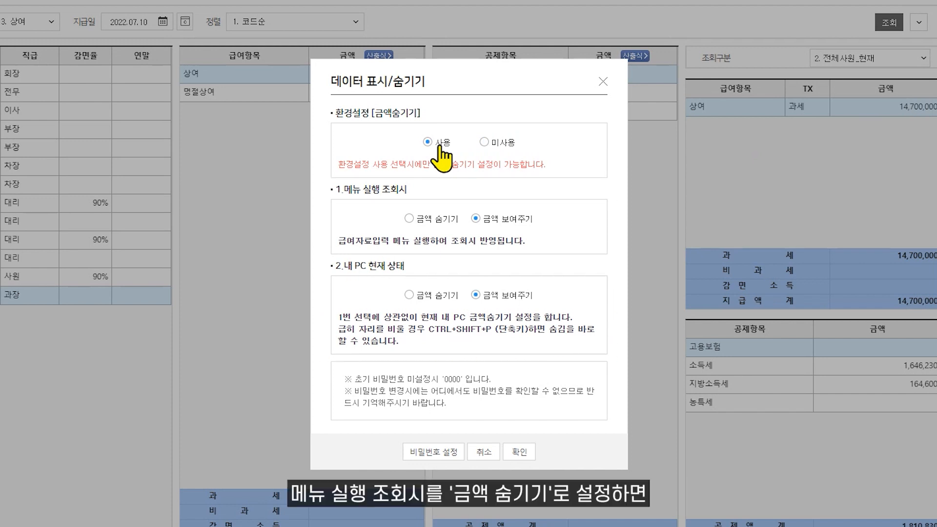
click(421, 219)
click(519, 452)
- Reopen 급여자료입력 from earned income management and enter the password to load payroll data
click(463, 2)
click(198, 9)
click(185, 133)
click(276, 155)
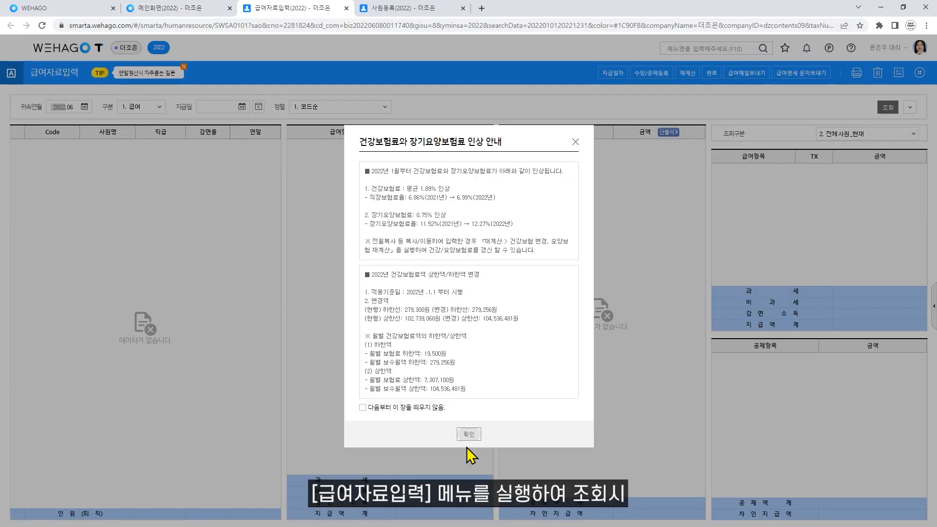
click(469, 434)
click(459, 445)
click(454, 331)
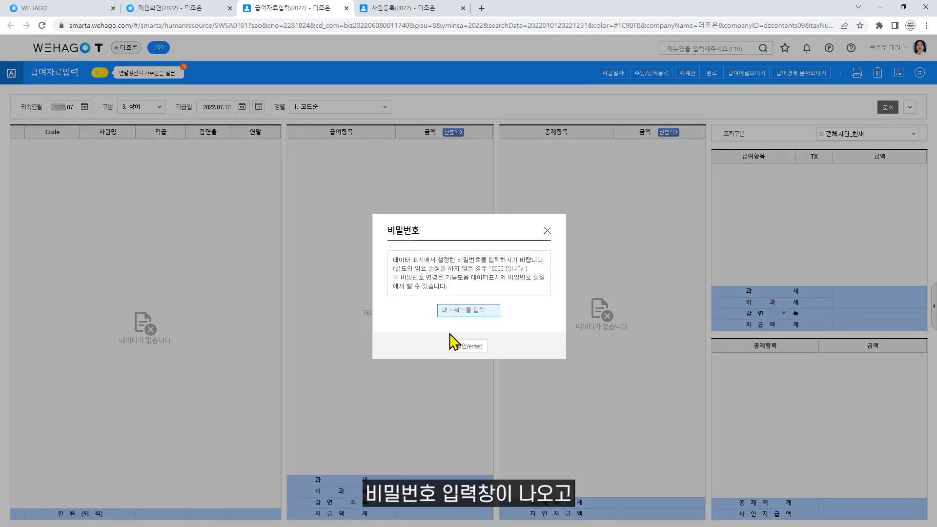
text(0000)
key(Return)
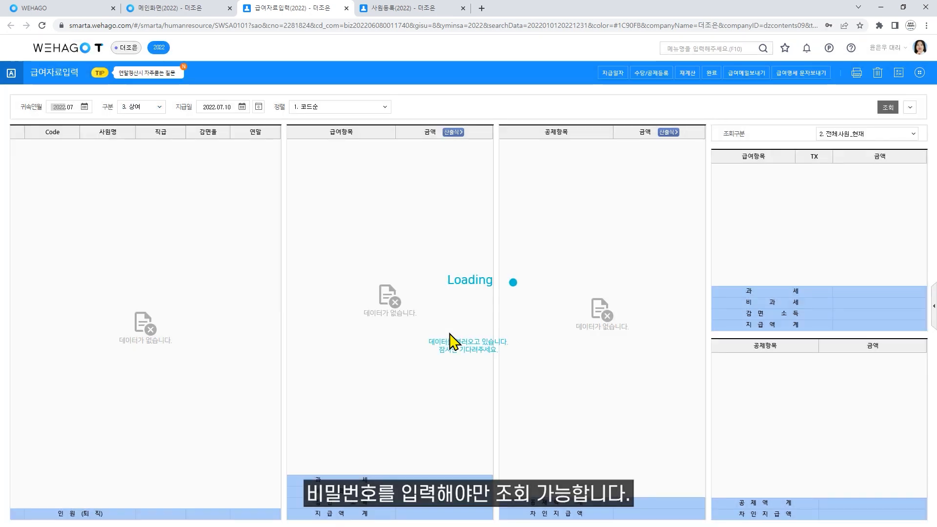
- Review the amount-hiding and password change settings, closing them unchanged
click(919, 73)
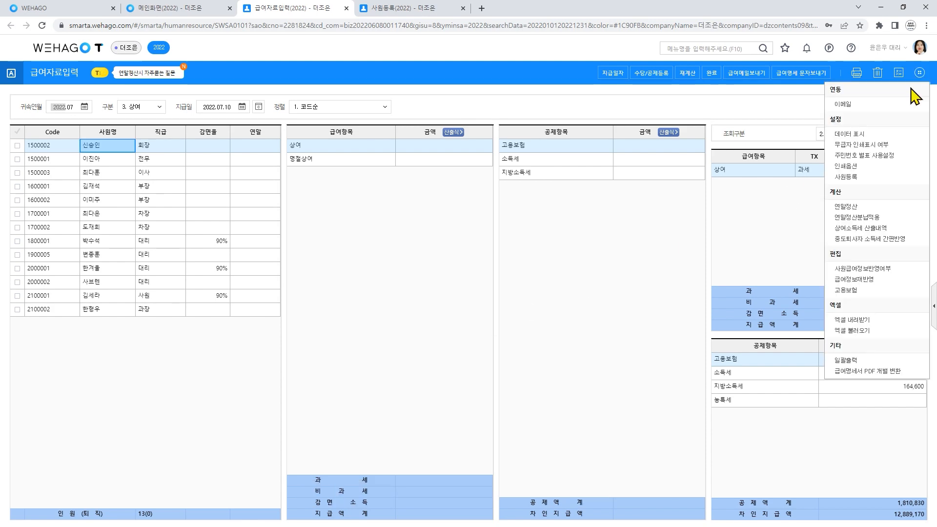
click(872, 145)
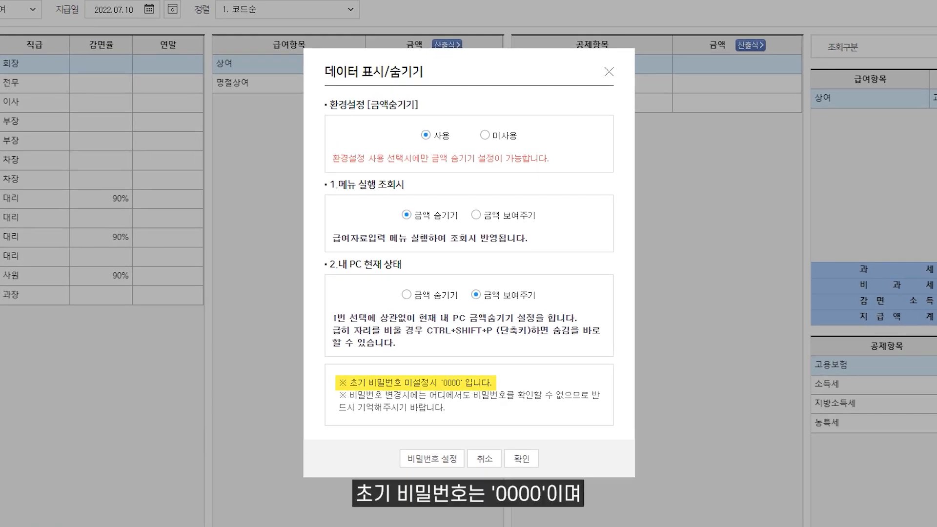
click(437, 463)
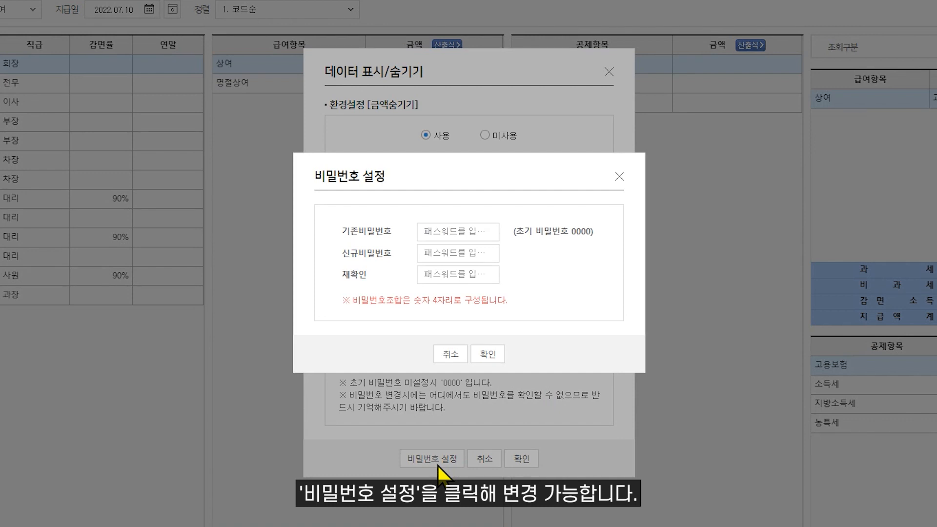
click(449, 362)
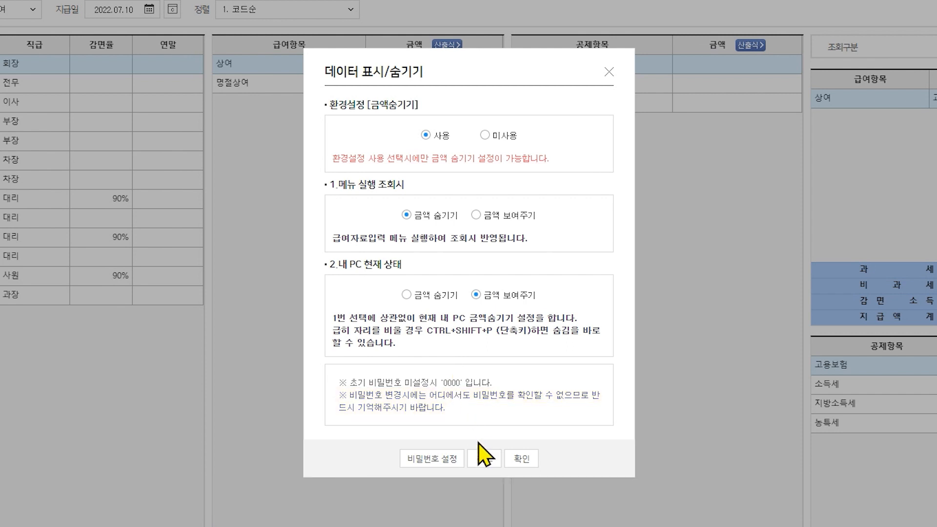
click(485, 459)
click(916, 29)
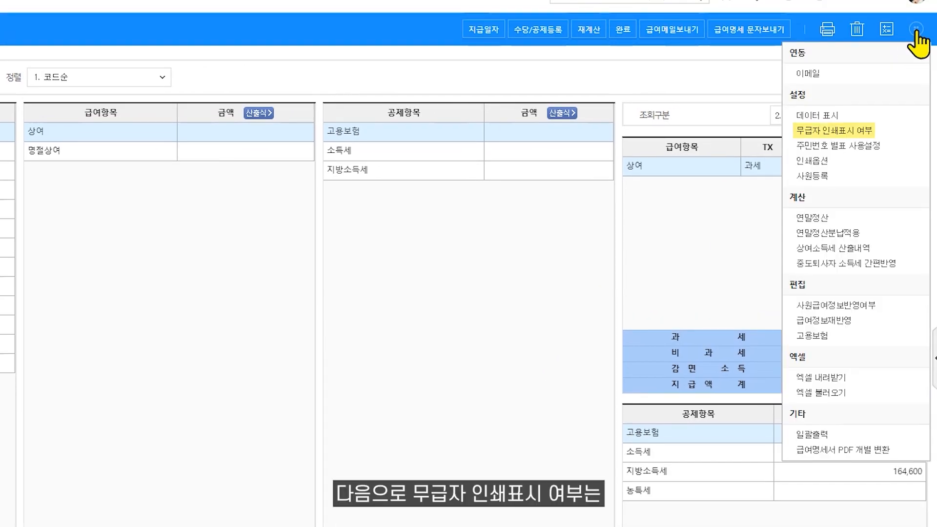
click(836, 131)
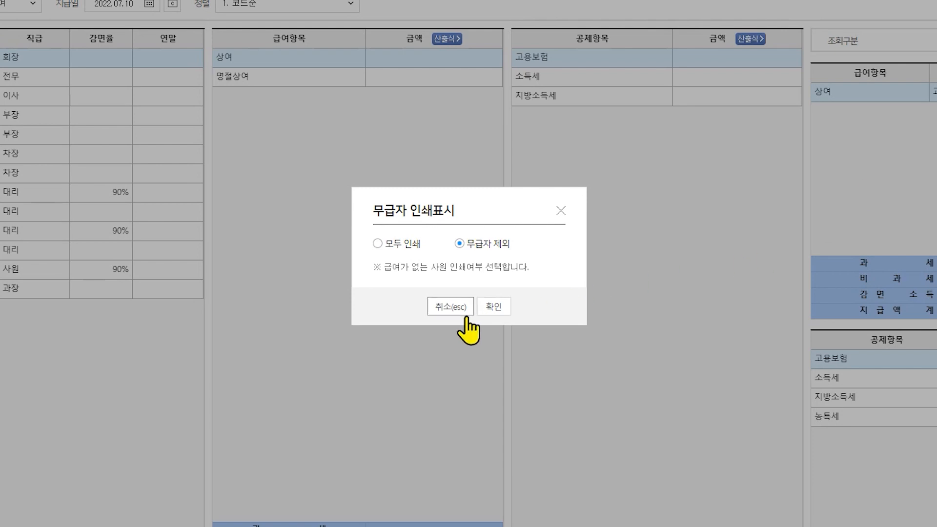
click(450, 307)
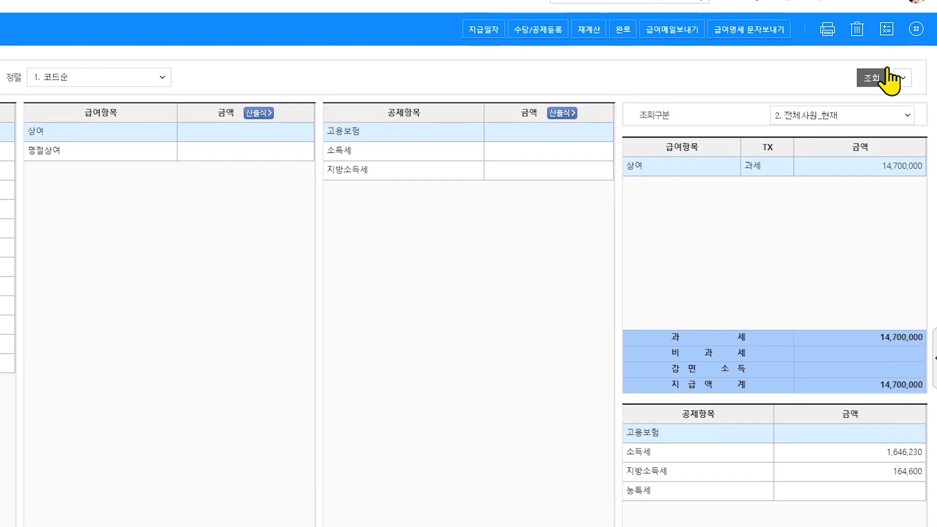
click(917, 29)
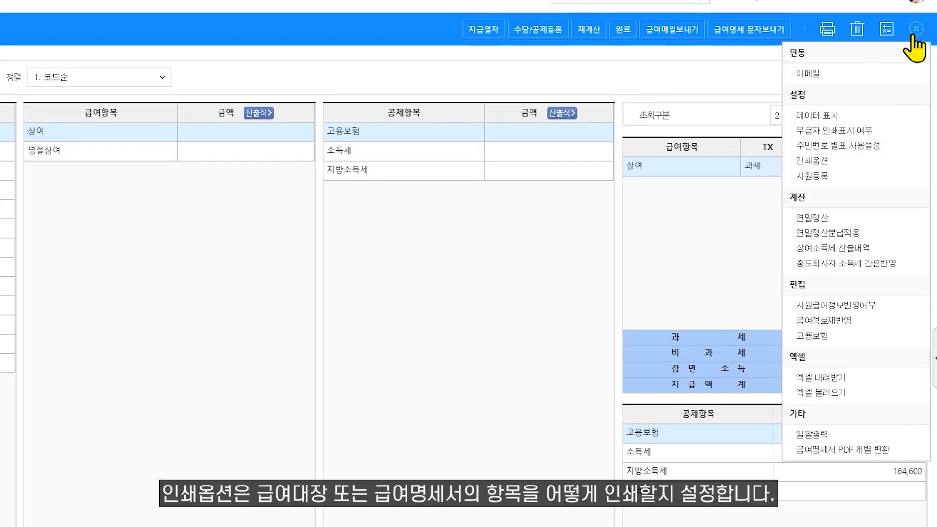
- Enlarge the ledger preview and set 인쇄제목, 추가입력 인쇄 to 부 in print options
click(826, 162)
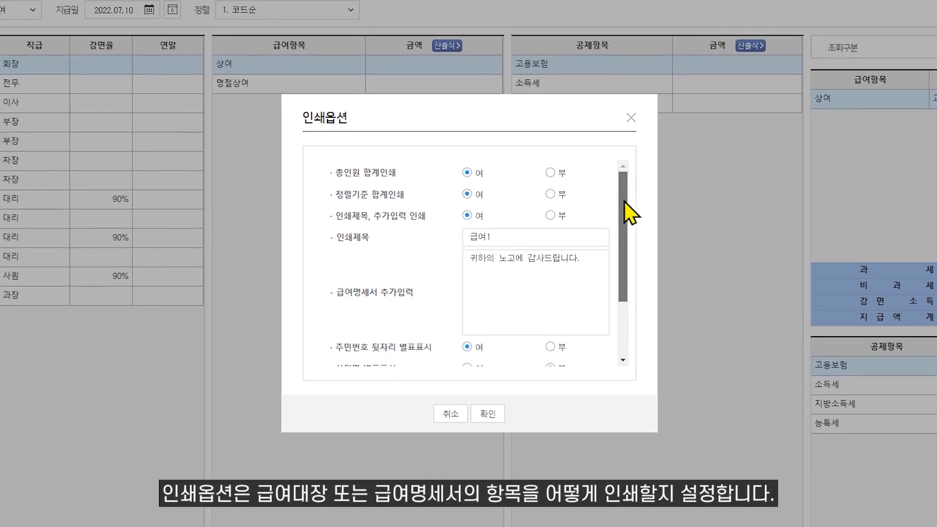
mouse_move(624, 201)
mouse_down()
mouse_move(622, 272)
mouse_move(632, 211)
mouse_up()
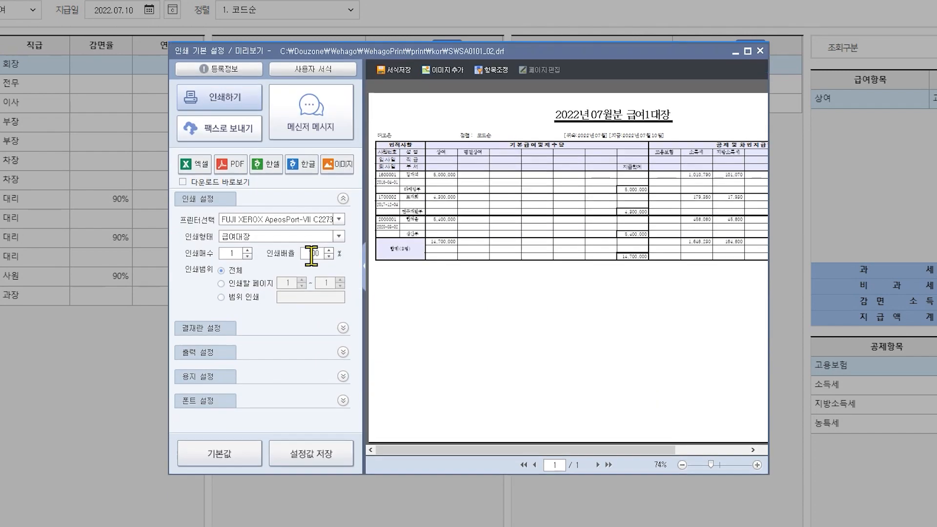
click(758, 469)
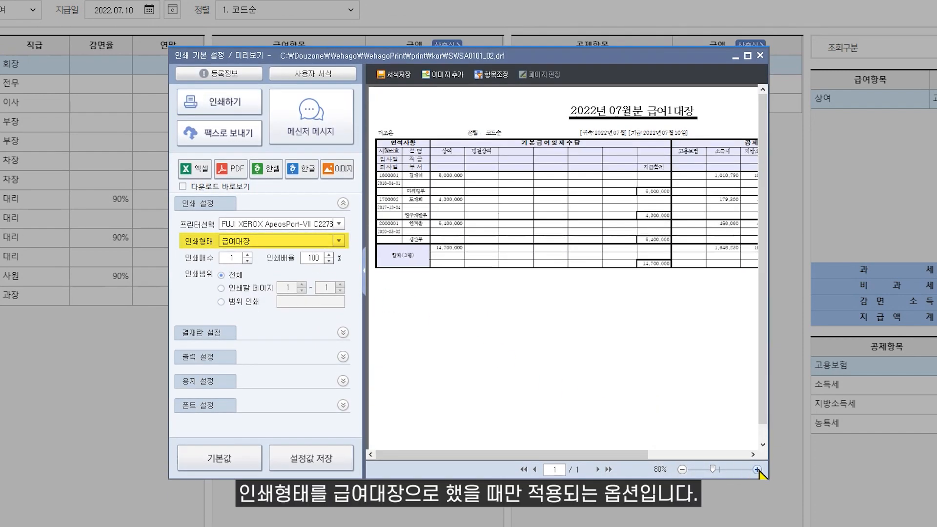
click(758, 469)
click(757, 469)
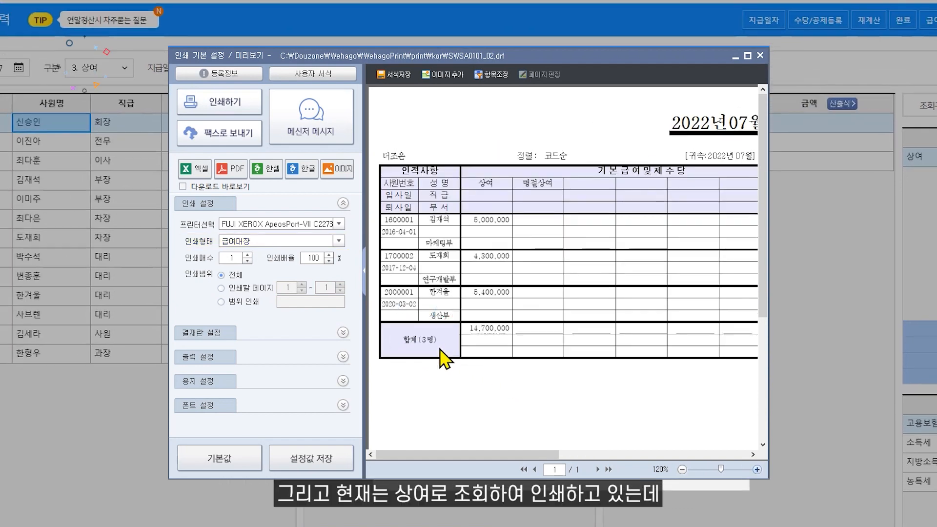
drag(468, 452, 567, 466)
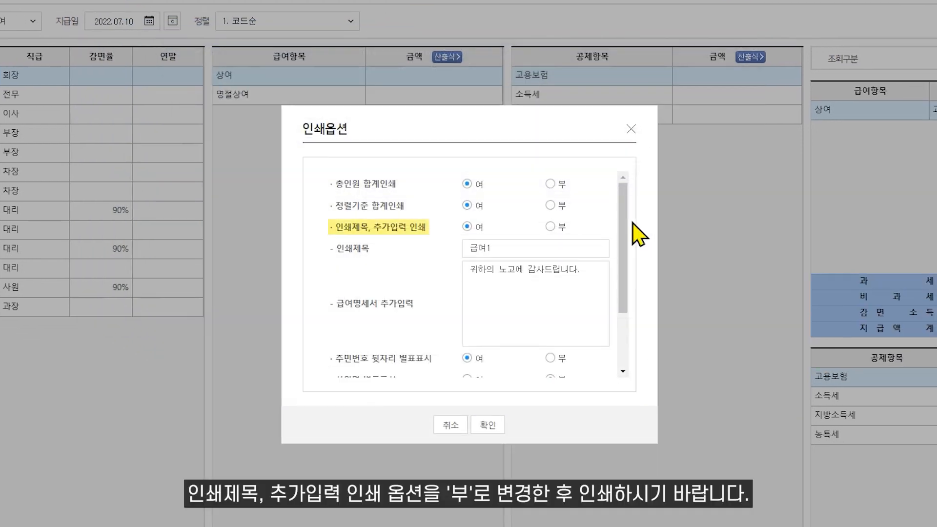
click(551, 227)
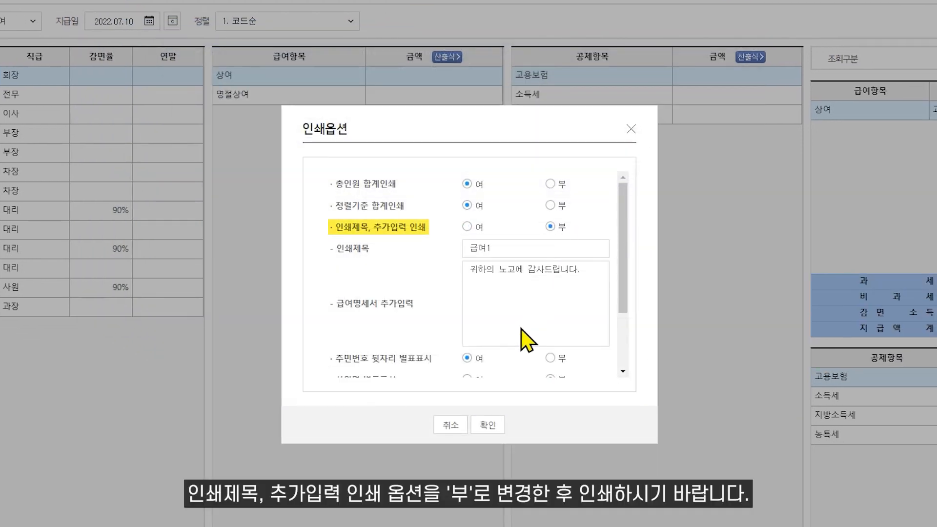
click(488, 424)
- Preview the 급여대장 layout, now titled 2022년 07월분 상여대장, and close it
click(858, 75)
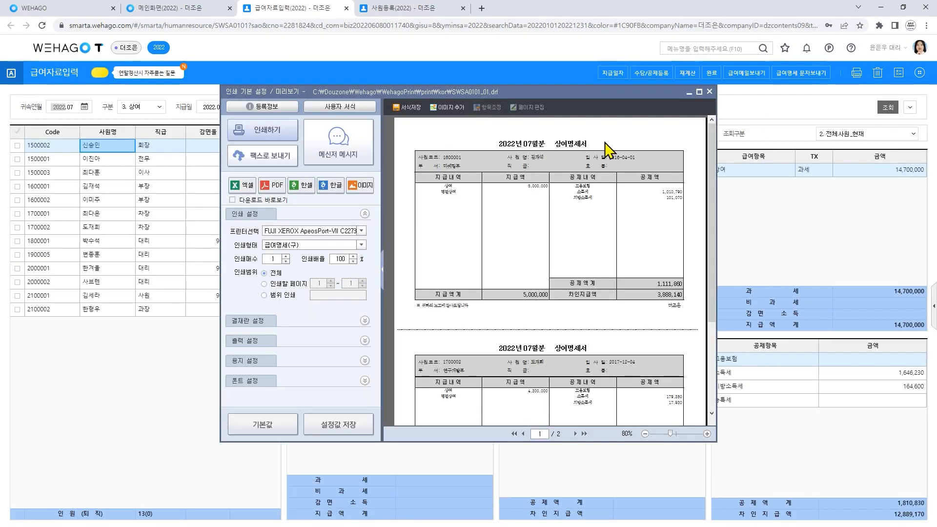
click(361, 245)
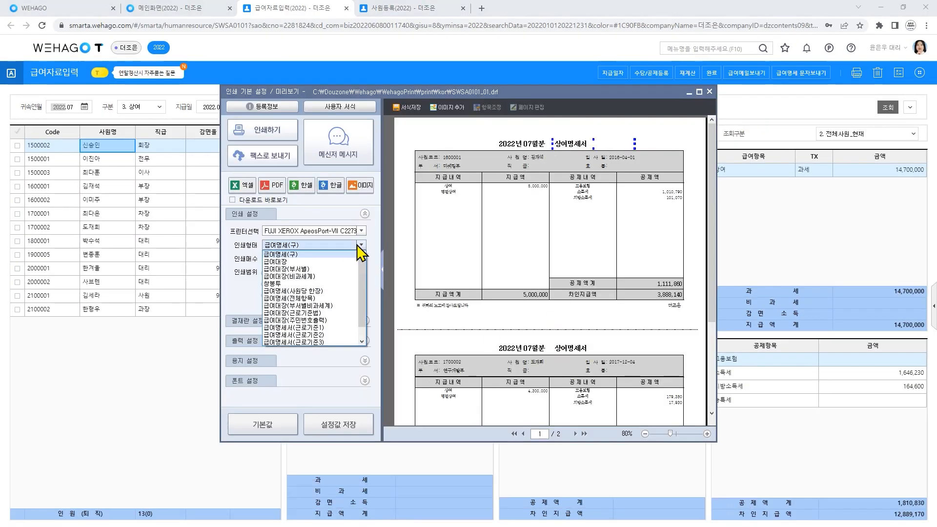
click(344, 268)
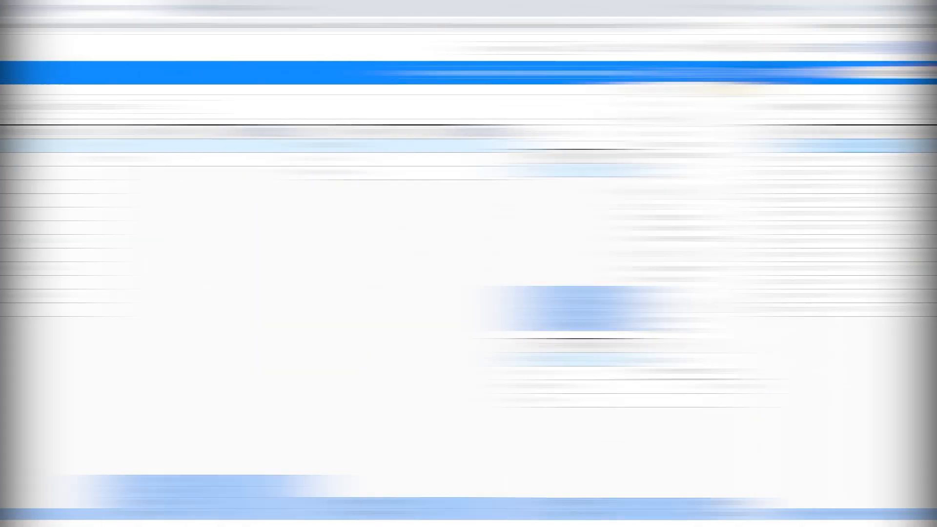
click(919, 74)
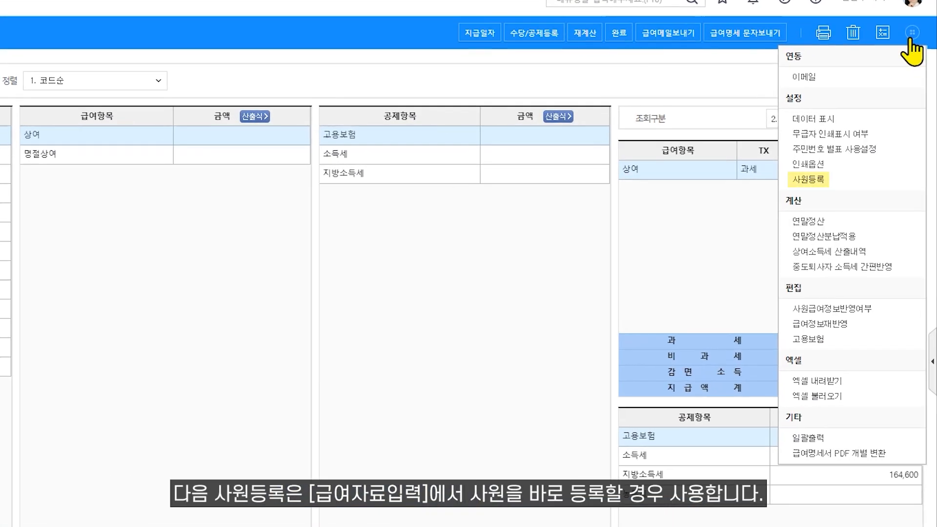
click(844, 181)
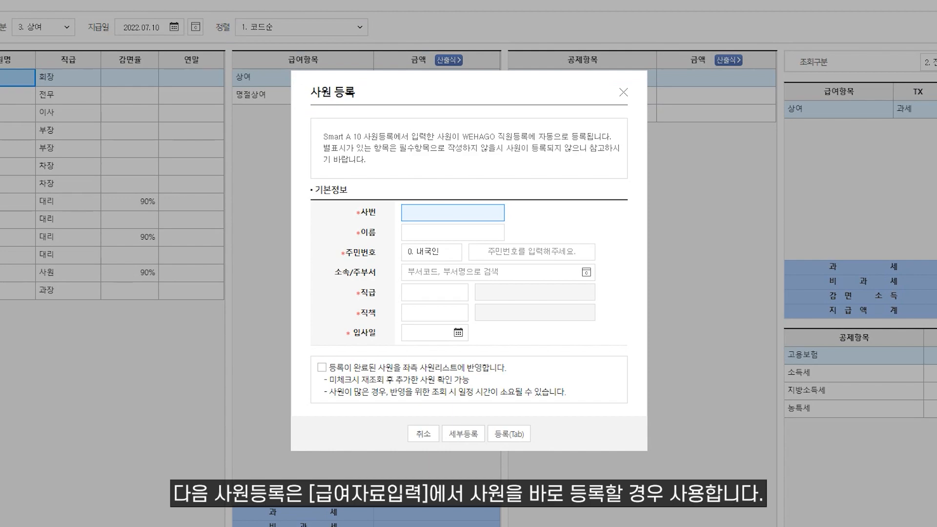
click(624, 93)
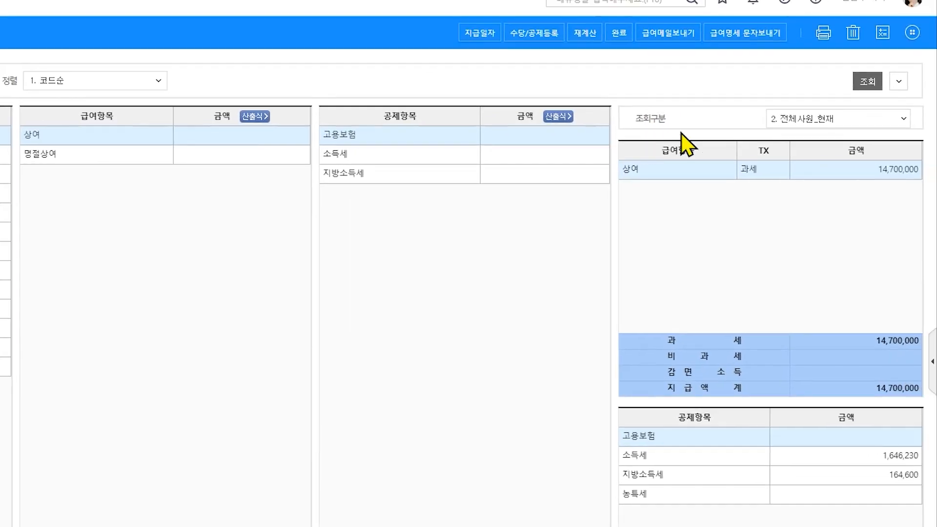
click(913, 33)
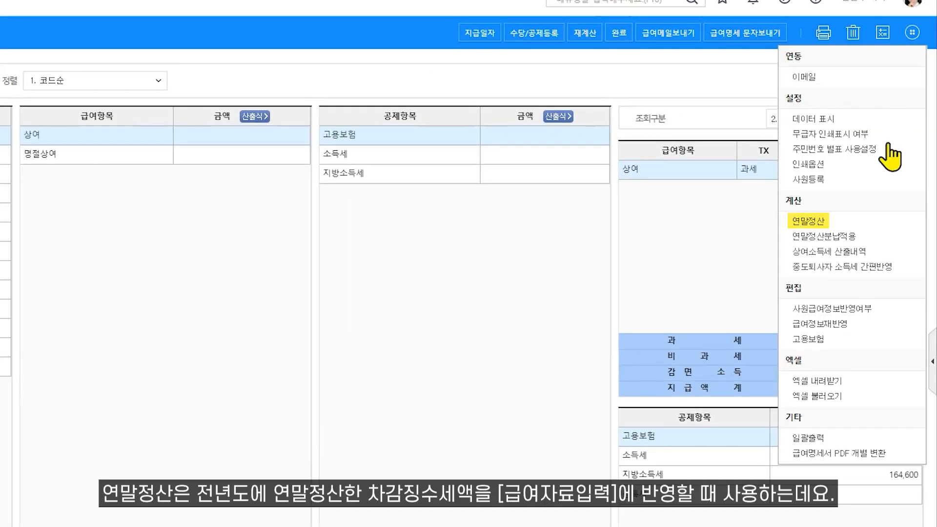
click(861, 227)
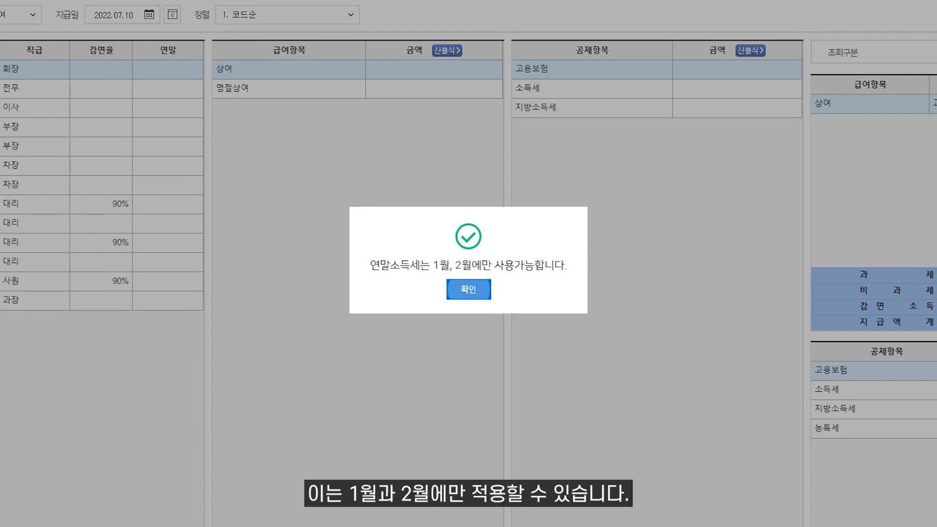
click(464, 292)
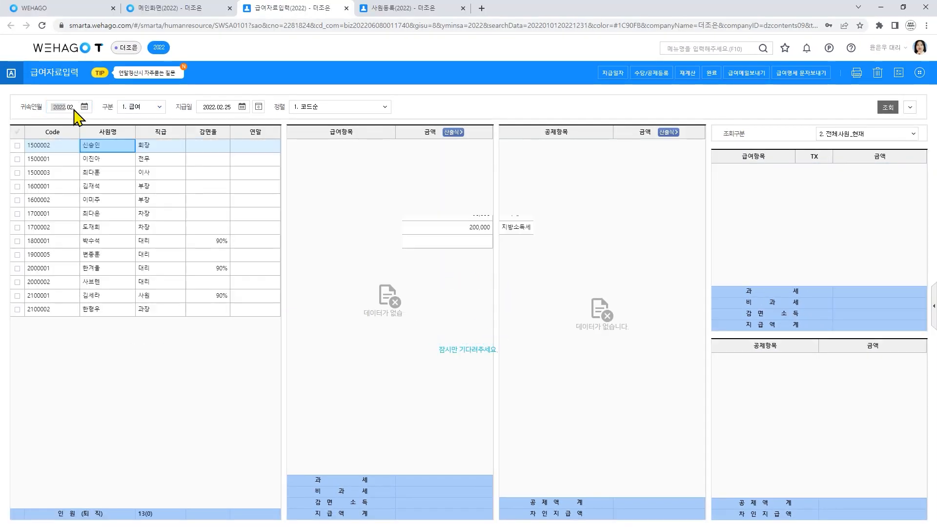
- Apply 연말정산 반영 for all employees, adding 2,372,030 income tax and 237,210 local tax
click(920, 72)
click(884, 207)
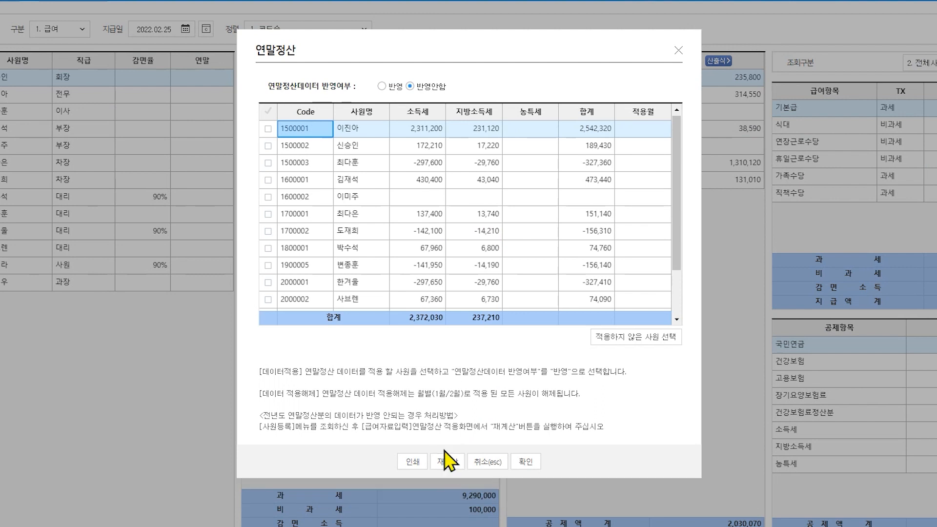
double_click(431, 246)
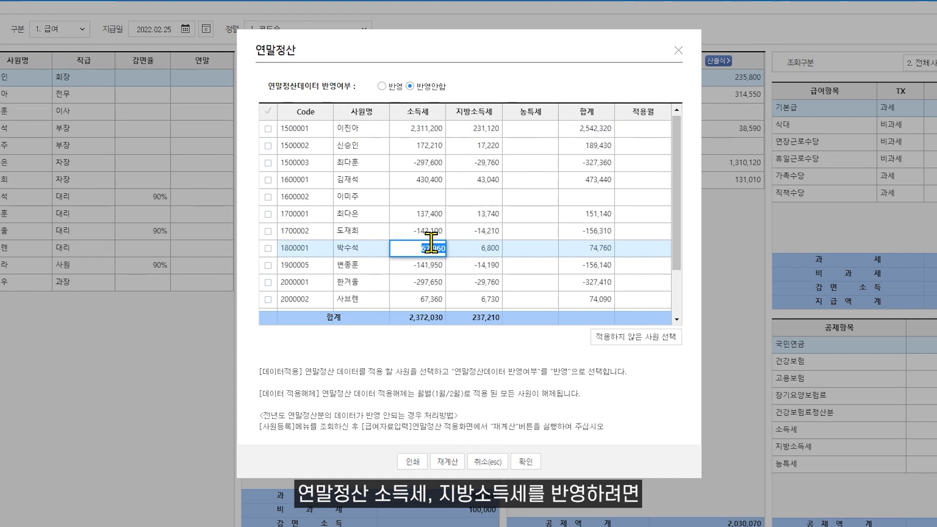
click(385, 88)
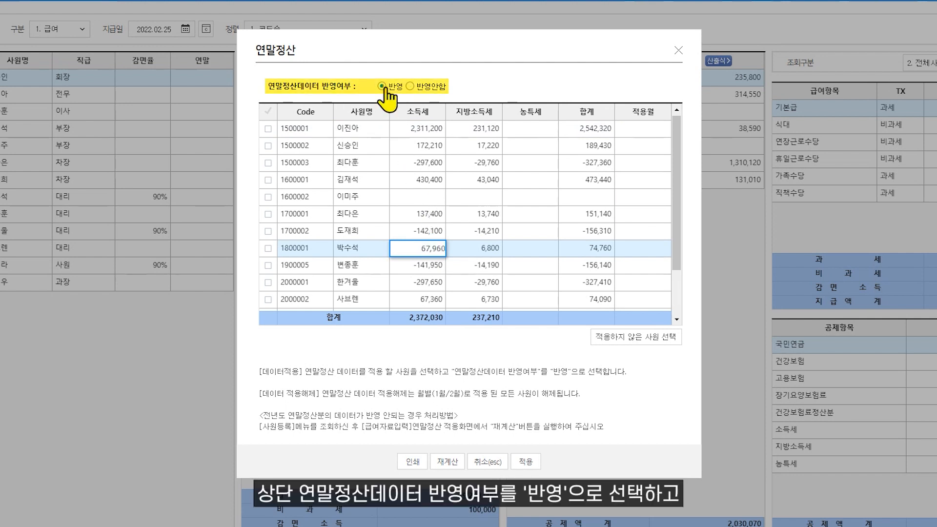
click(268, 112)
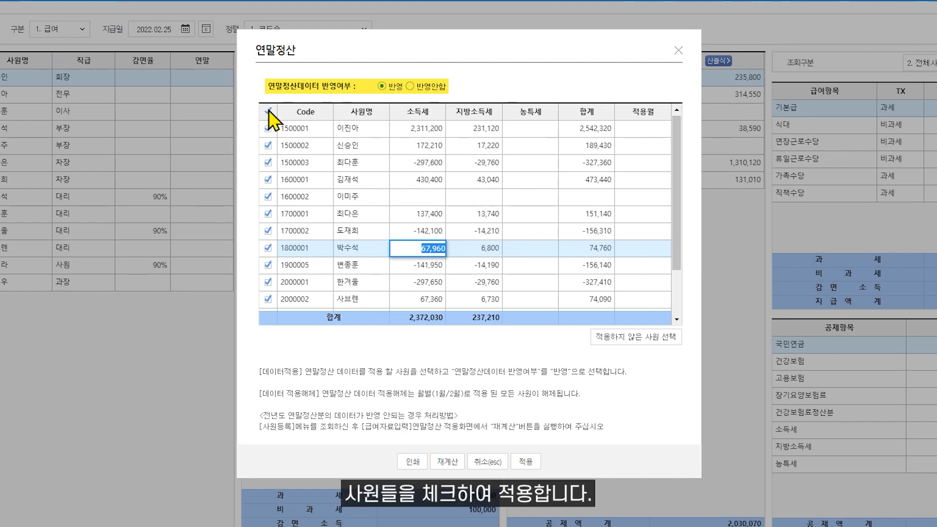
click(526, 462)
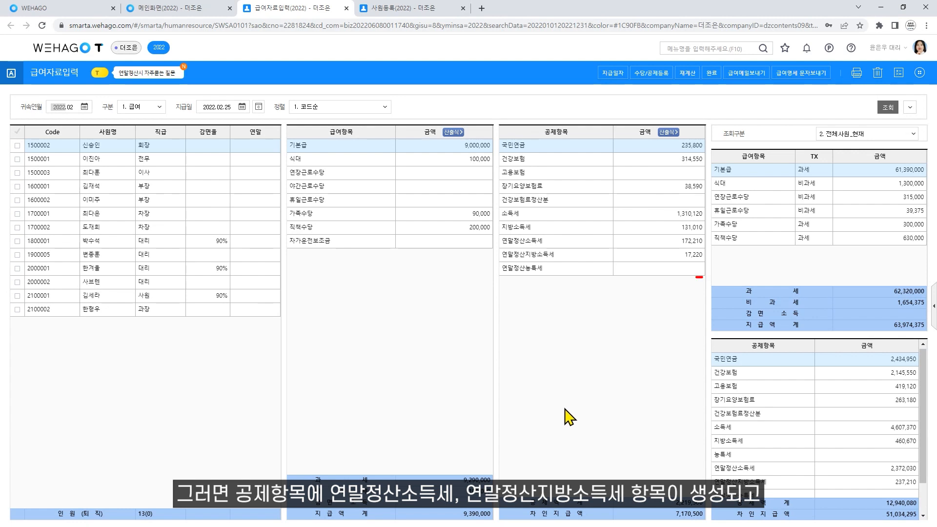
- Use 적용해제 in 연말정산, leaving 소득세 1,310,120 and 지방소득세 131,010
click(657, 242)
click(658, 257)
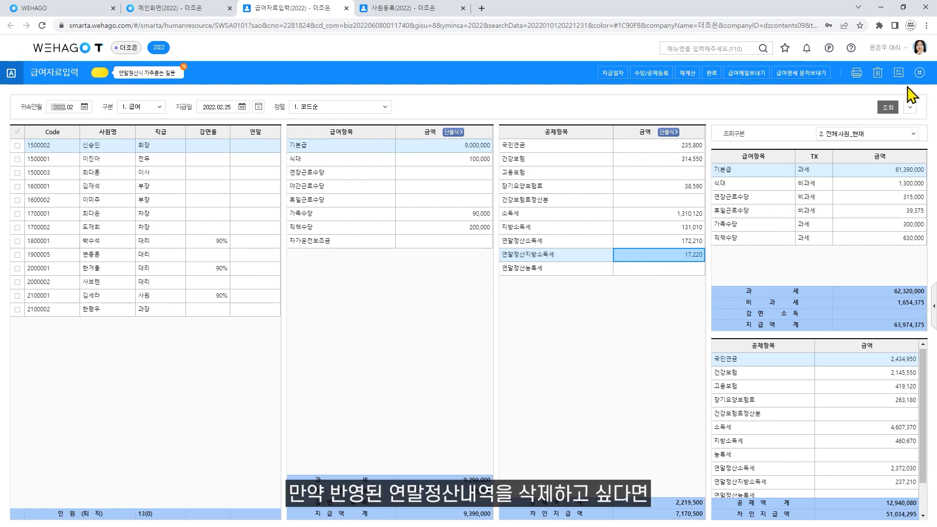
click(920, 73)
click(858, 208)
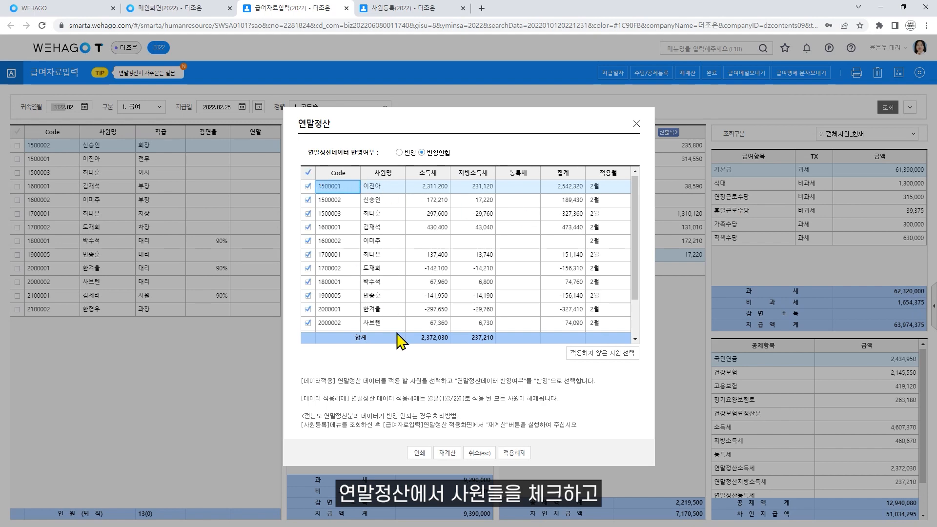
click(513, 453)
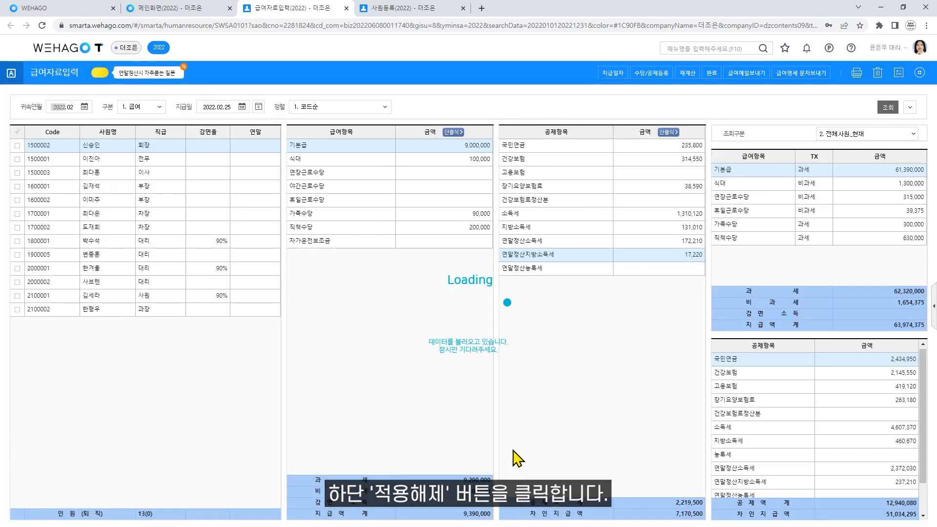
click(920, 73)
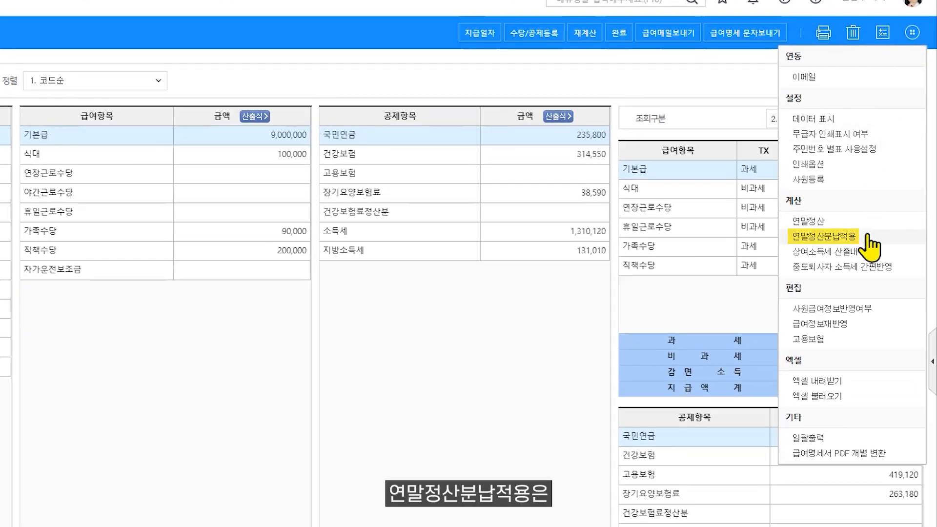
- Reapply 연말정산 반영 to February 급여, then open 연말정산 분납 starting 2022년 02월
click(868, 237)
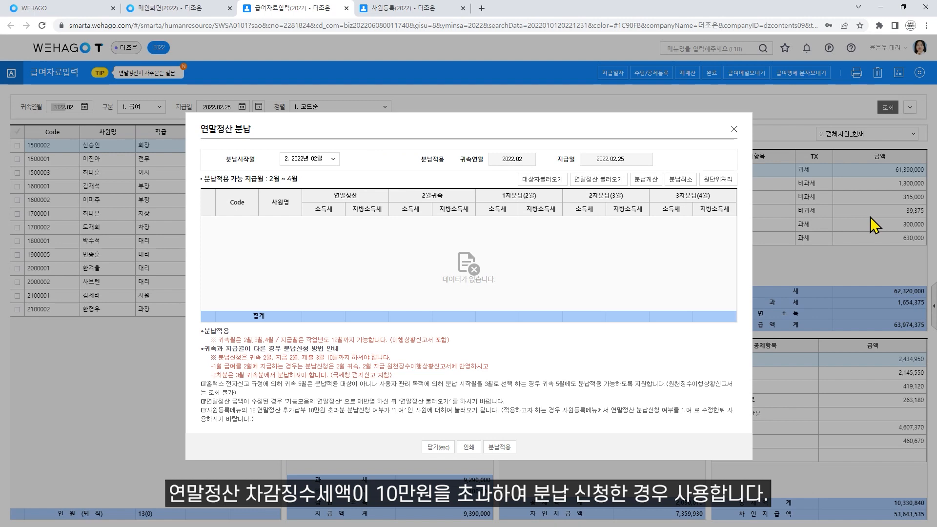
click(734, 129)
click(925, 73)
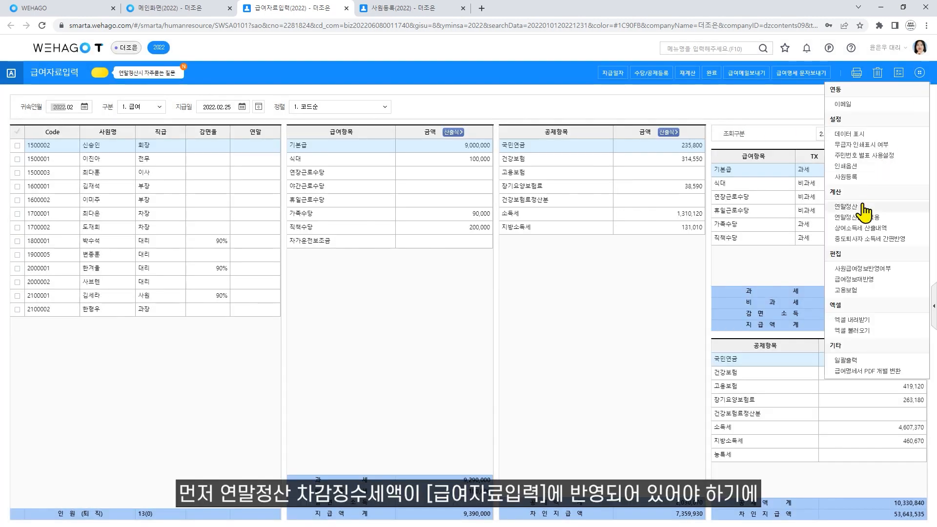
click(862, 207)
click(400, 152)
click(518, 453)
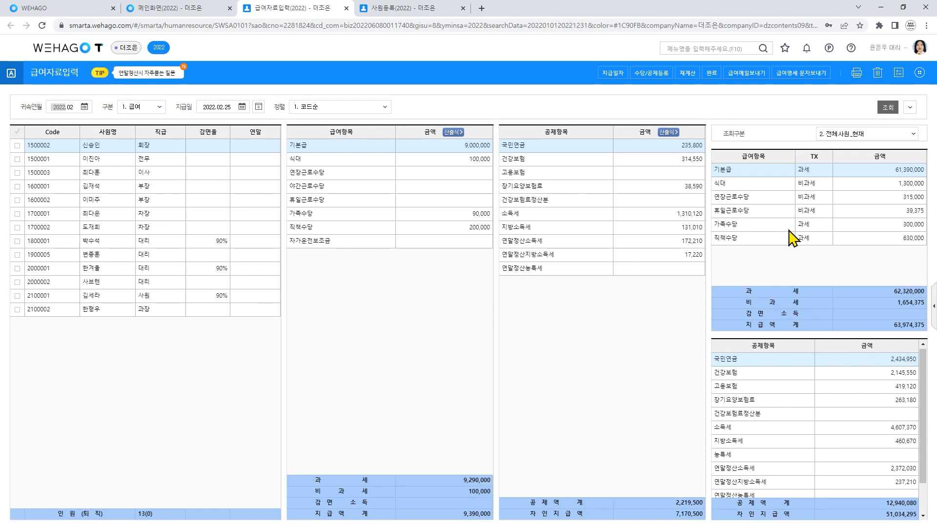
click(920, 73)
click(892, 218)
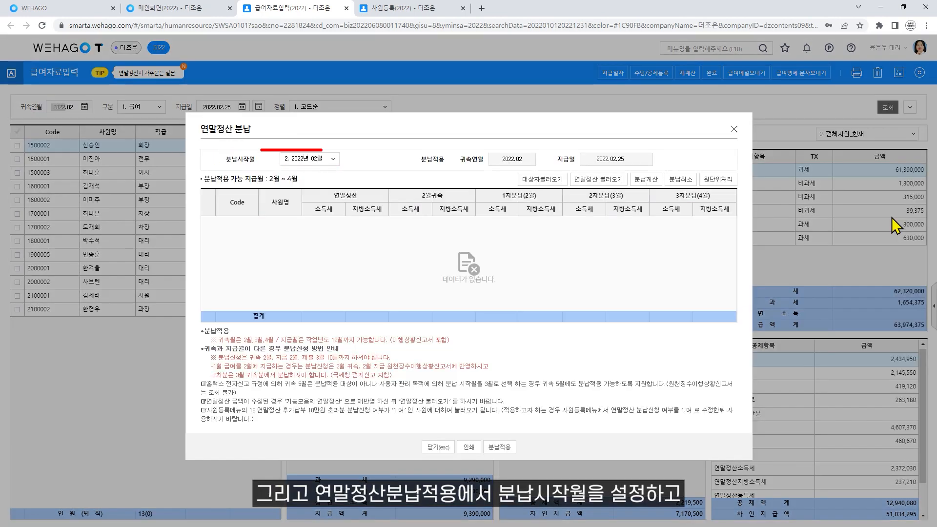
- Load the eligible employee (소득세 430,400, 지방소득세 43,040) and verify their 공제등록 deductions
click(542, 181)
click(531, 252)
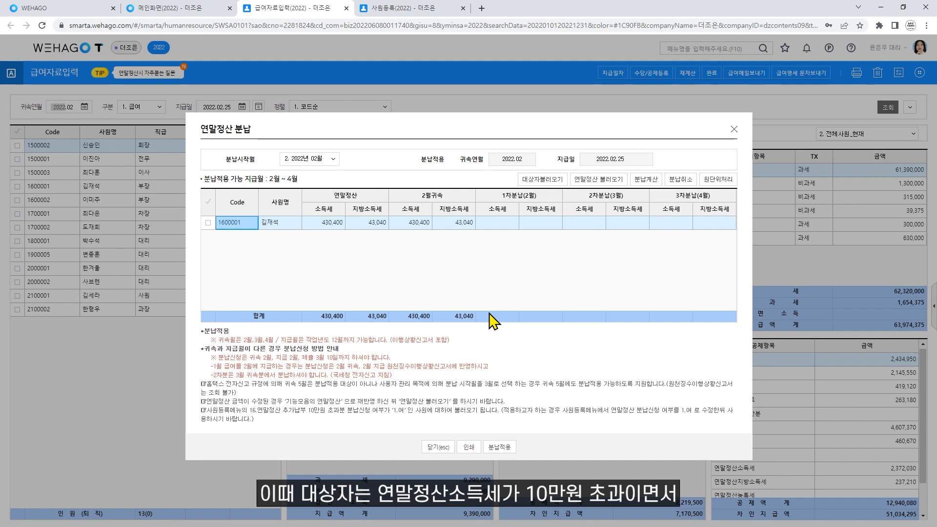
click(444, 10)
click(143, 152)
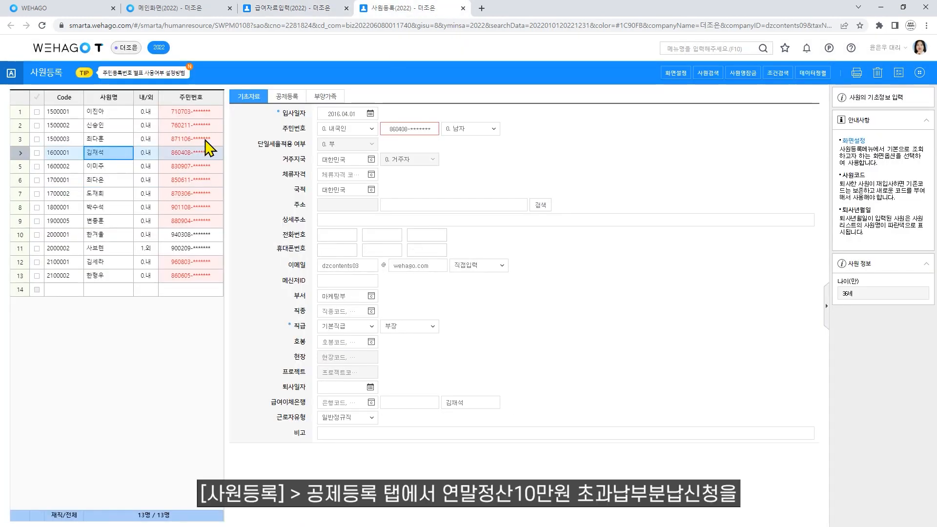
click(286, 97)
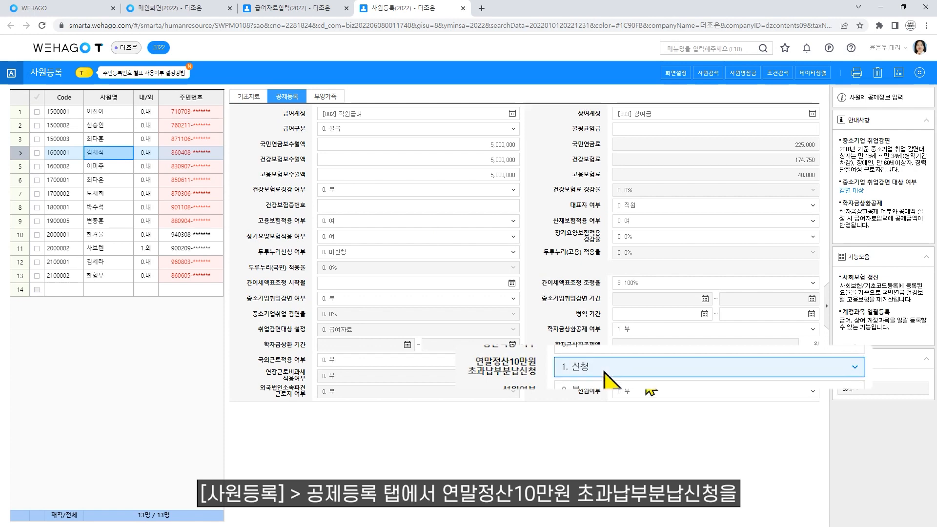
click(315, 12)
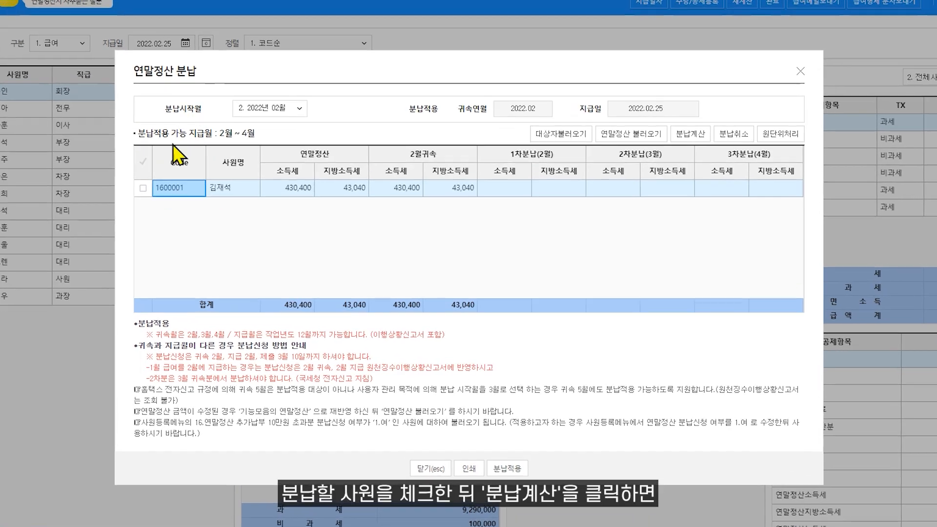
click(190, 213)
- Calculate installments of 143,480, 143,460 and 143,460 with 분납계산 and apply them
click(690, 134)
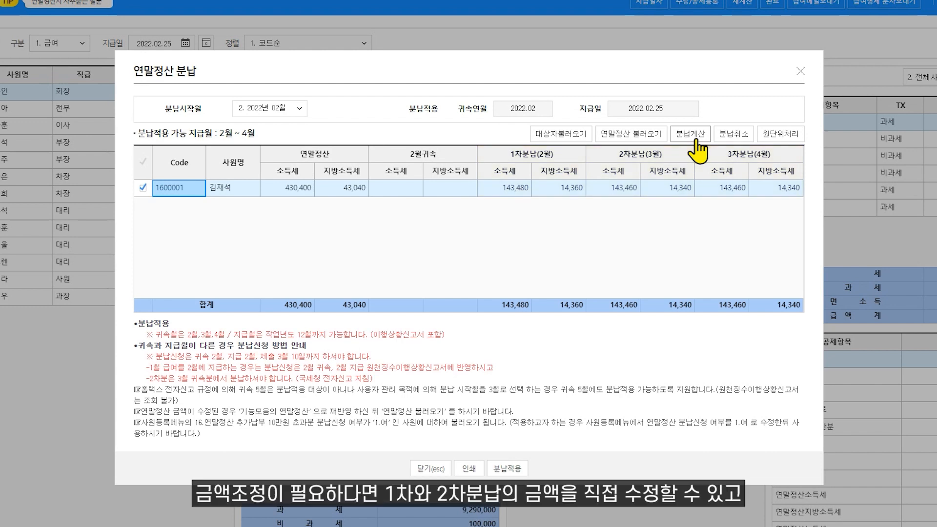
click(522, 186)
click(523, 186)
double_click(624, 187)
click(720, 186)
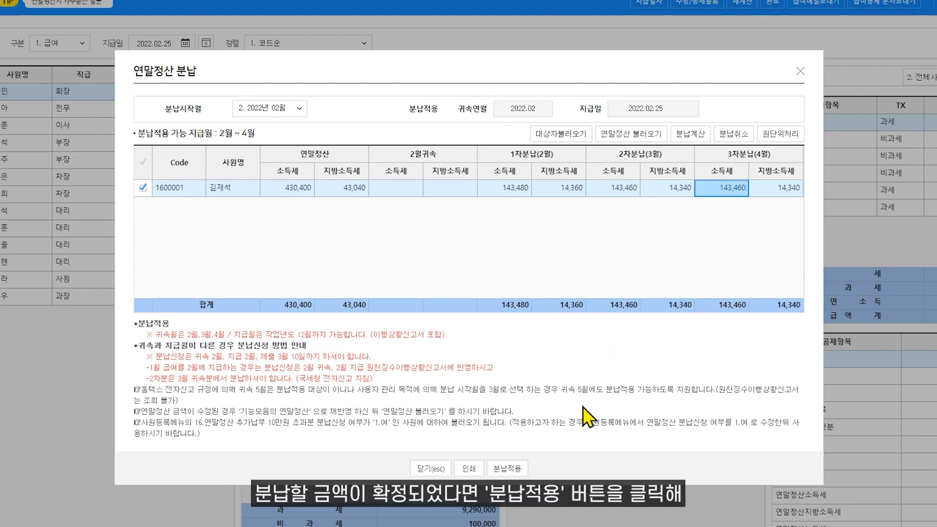
click(511, 468)
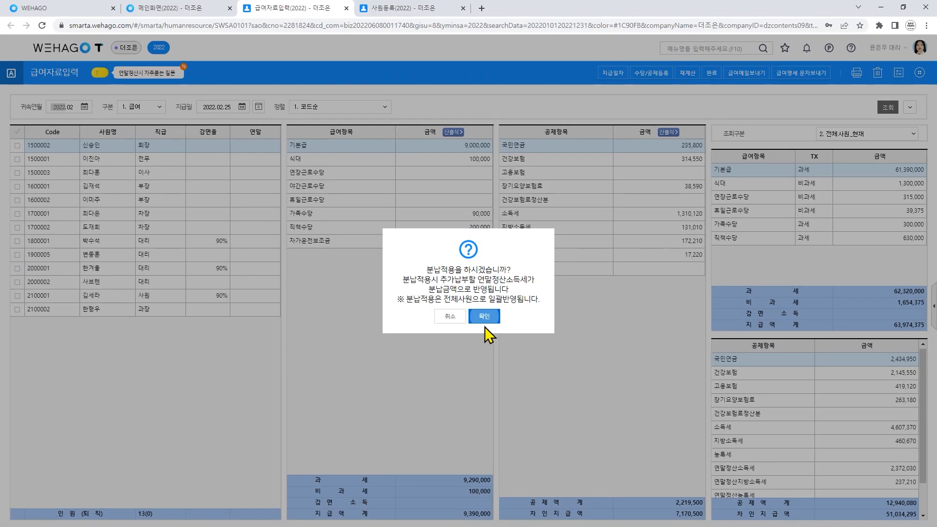
click(485, 320)
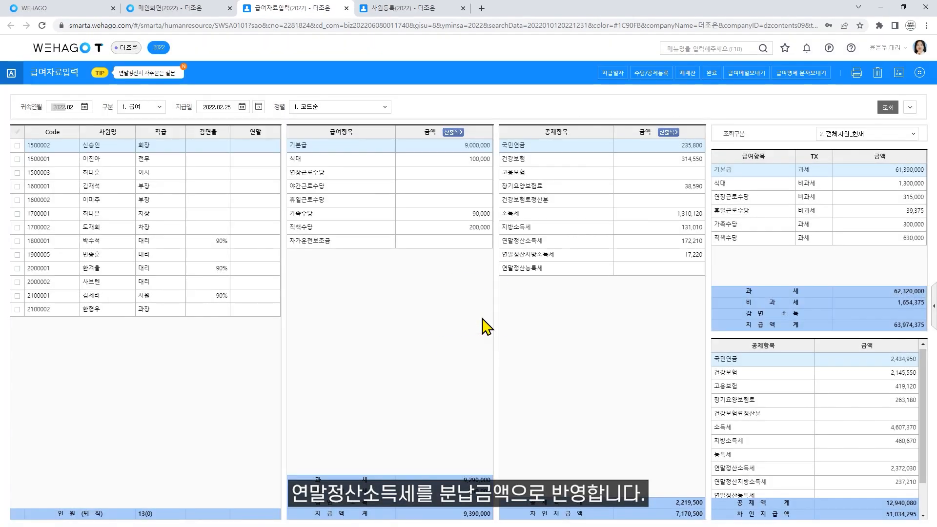
- Check employee 1600001's year-end tax deduction and switch 귀속연월 to 2022.03
click(111, 190)
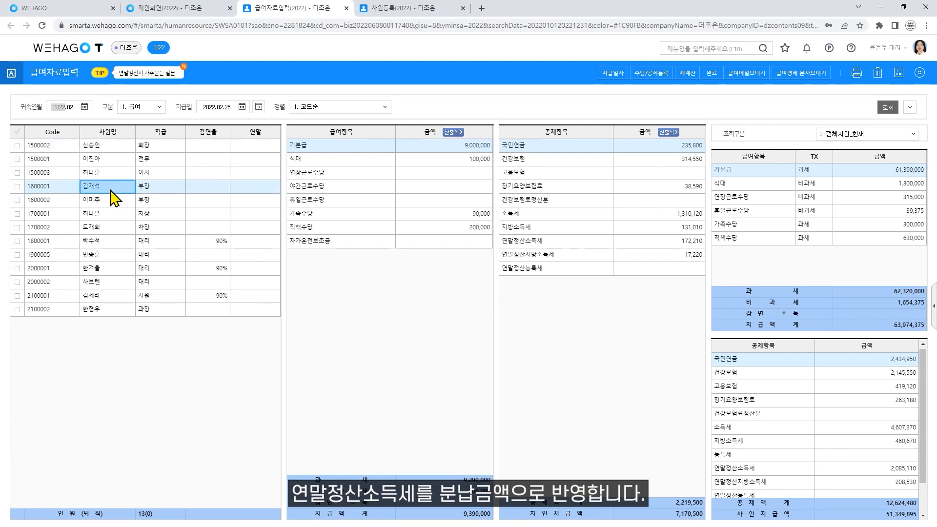
click(621, 244)
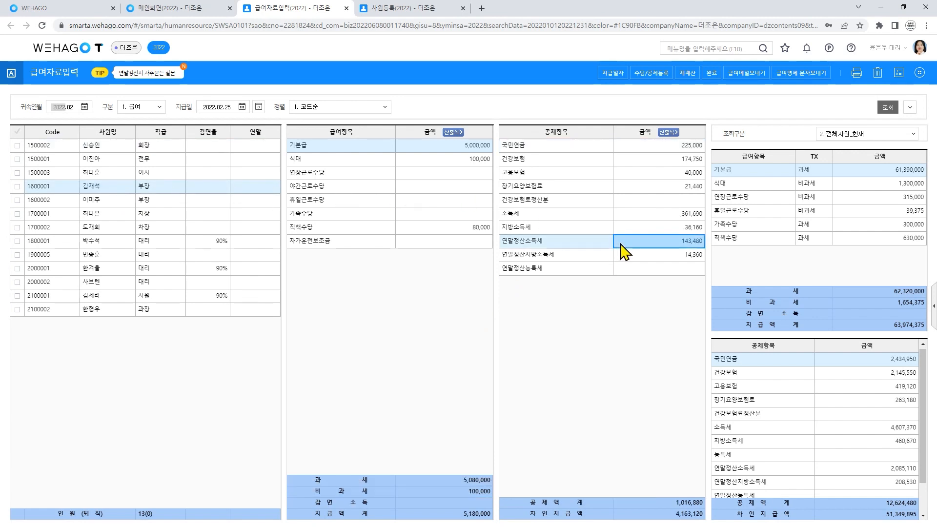
click(70, 111)
text(03)
key(Return)
- Apply the second installment to March payroll, deducting 143,460 income tax and 14,340 local tax
click(920, 73)
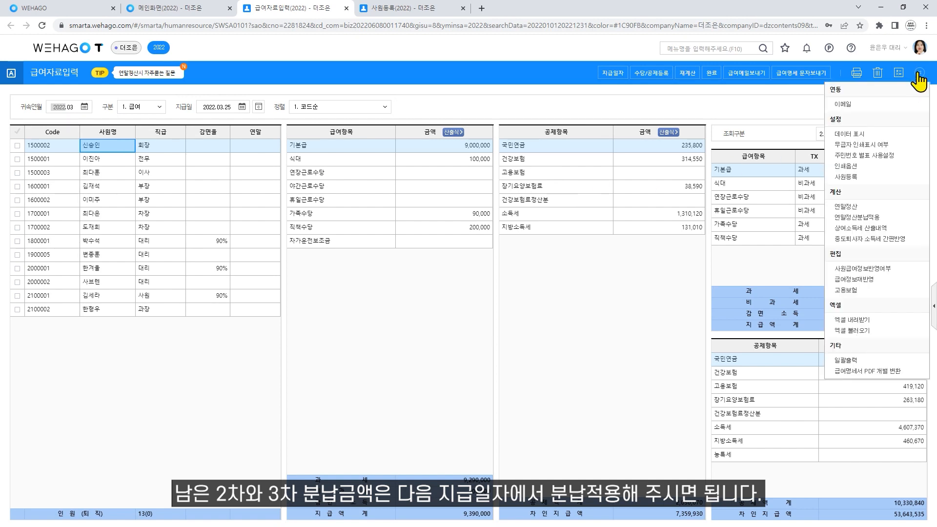
click(871, 217)
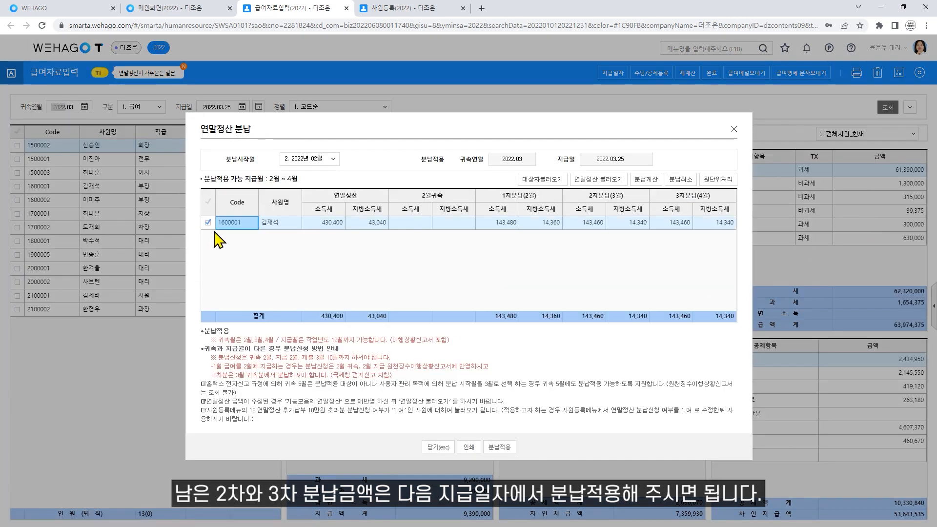
click(497, 447)
click(490, 316)
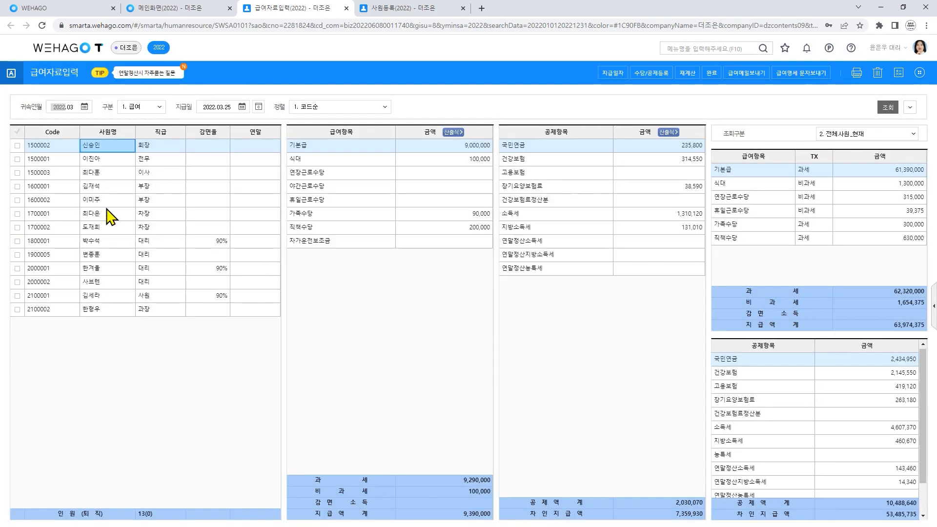
click(117, 187)
click(624, 242)
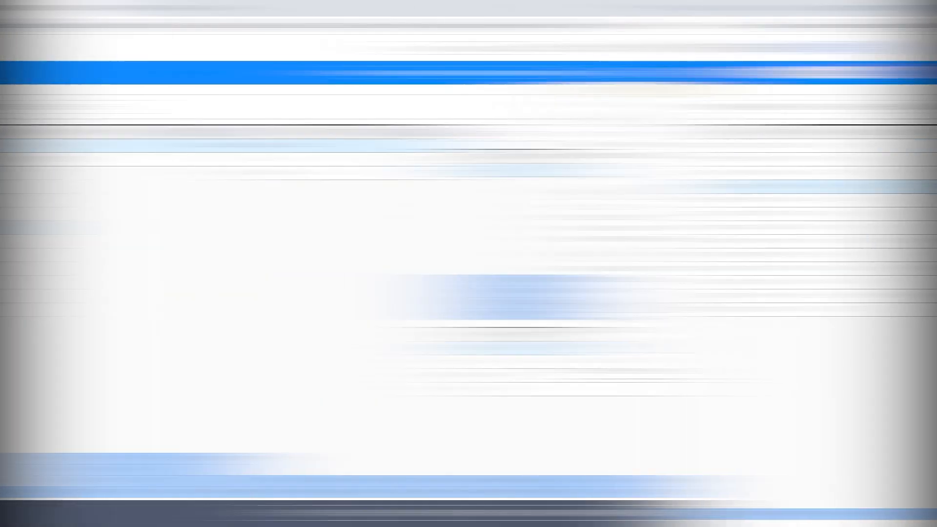
click(920, 73)
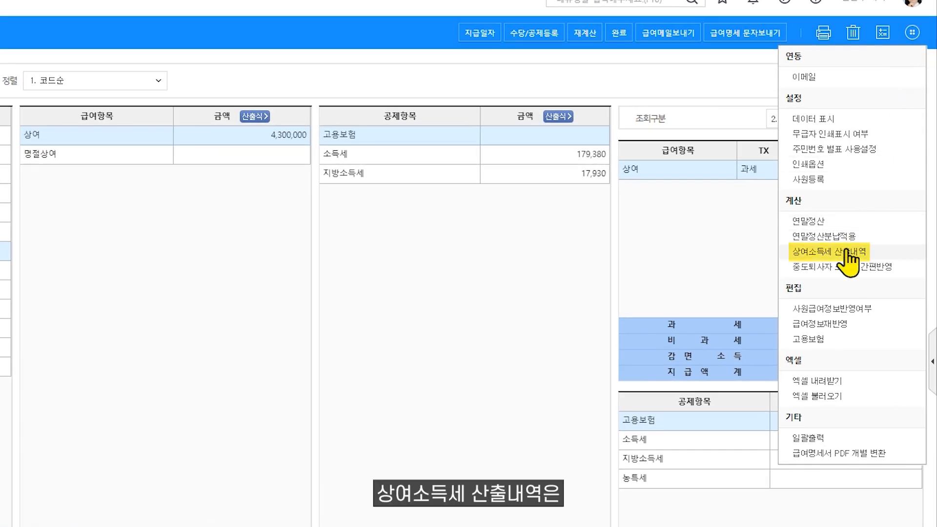
click(847, 251)
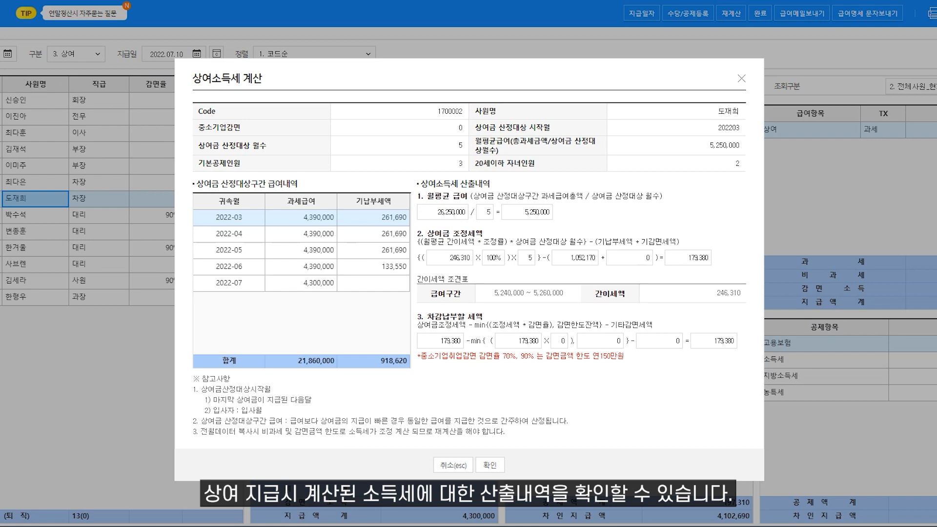
click(742, 79)
click(928, 25)
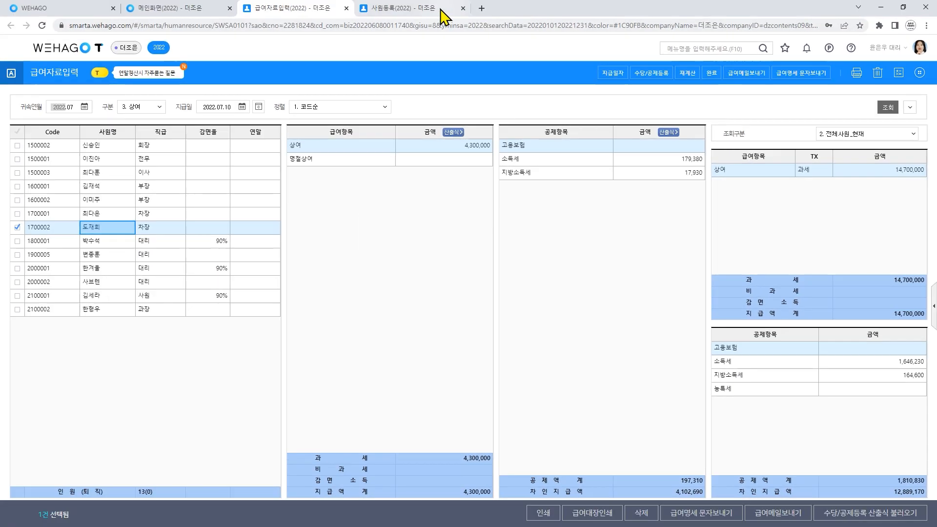
click(415, 9)
click(207, 179)
click(248, 96)
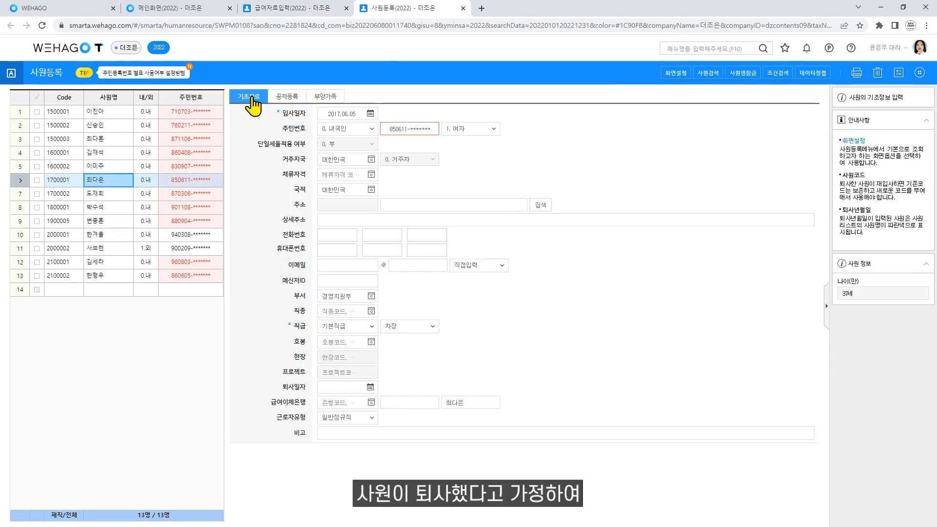
click(334, 388)
text(2024)
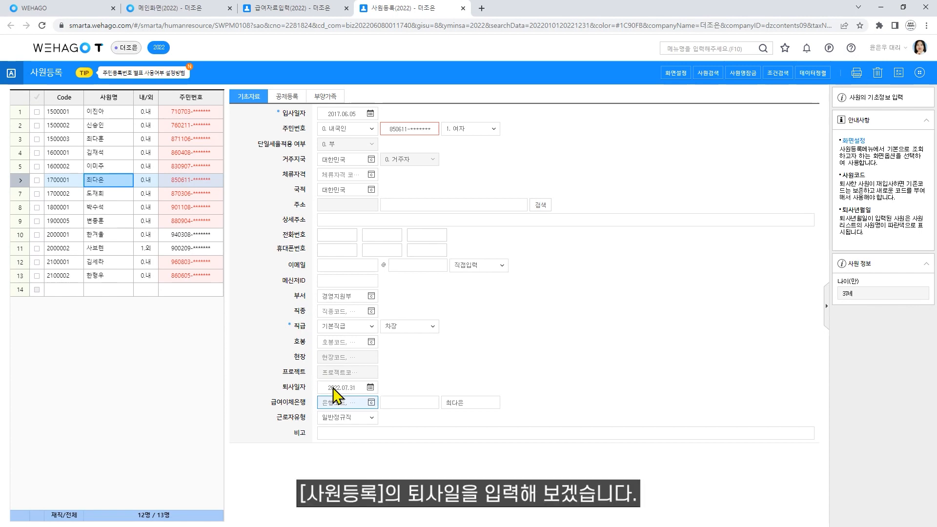
- Set July payroll 구분 to 1. 급여, copy prior-month data, and confirm the employee shows 중도퇴사
click(282, 11)
click(147, 106)
click(146, 121)
click(519, 367)
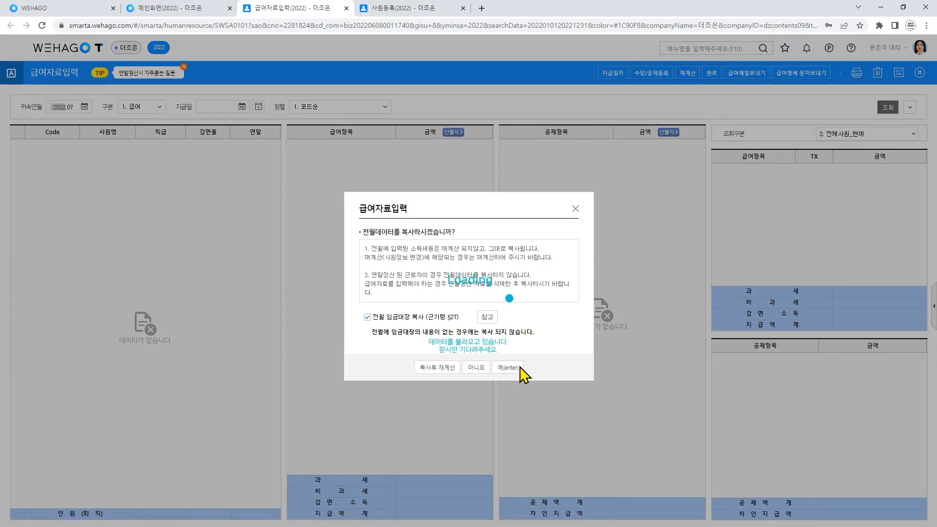
click(117, 214)
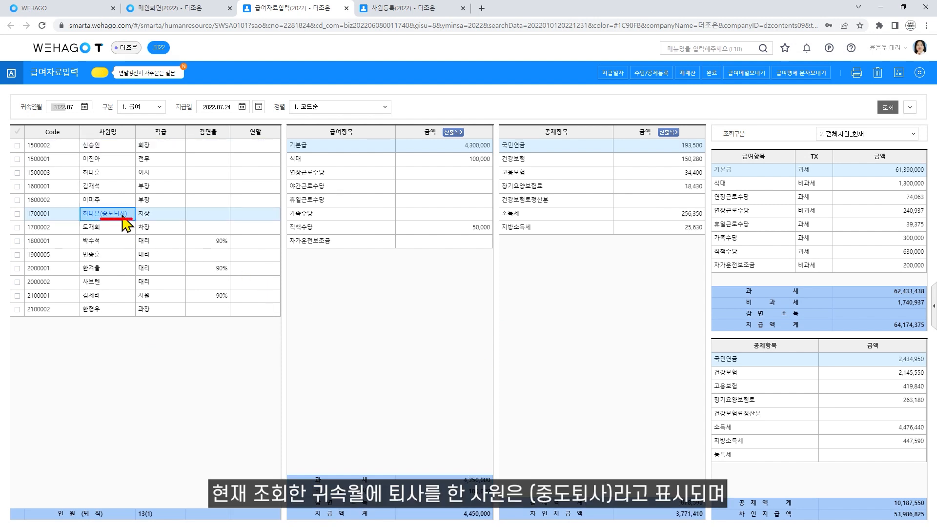
- Open the leaver's year-end settlement receipt page (총급여액 31,310,000), then return to the July payroll
click(920, 73)
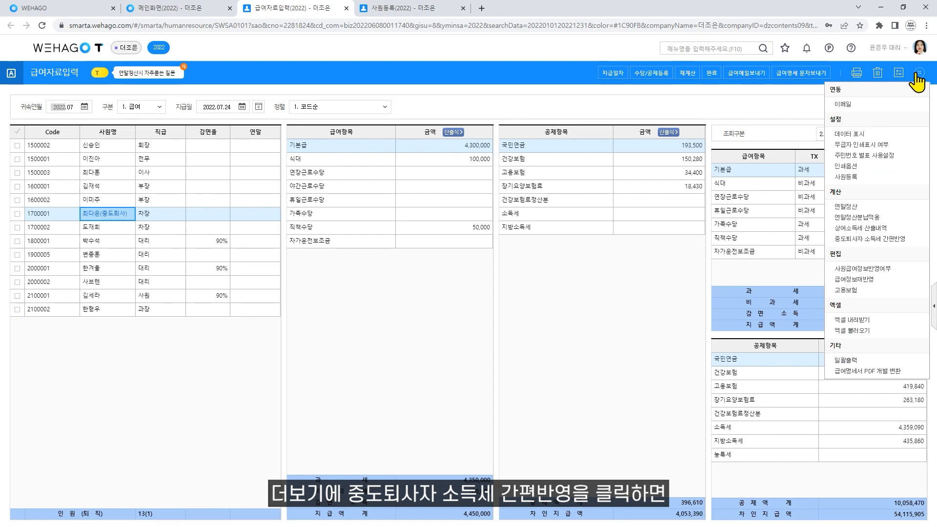
click(889, 241)
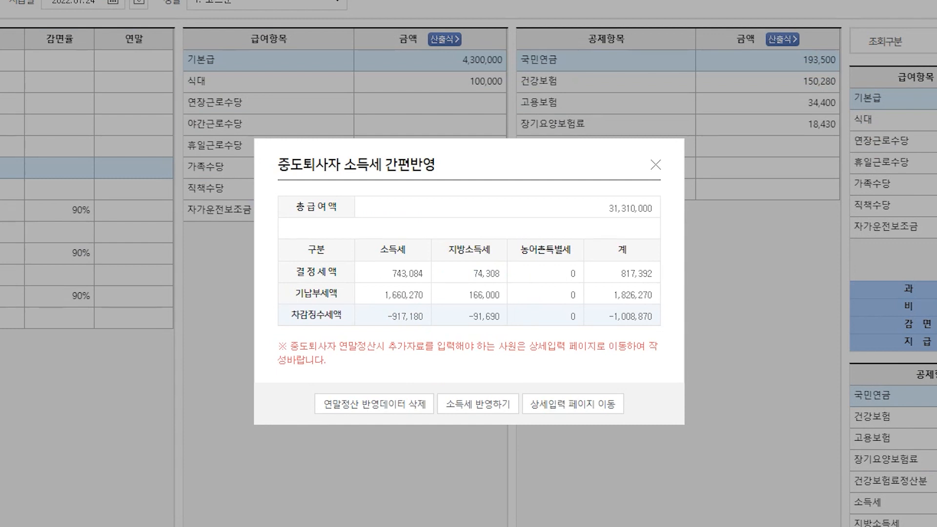
click(594, 398)
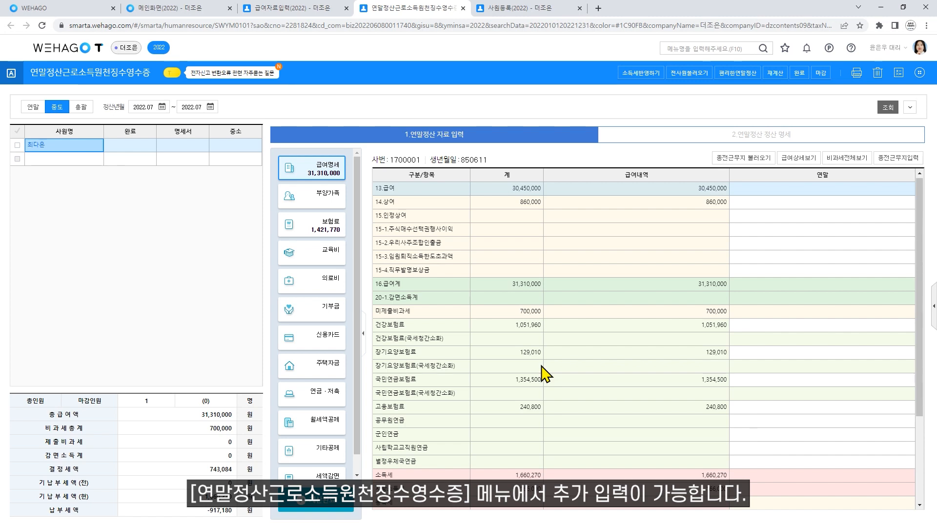
click(302, 9)
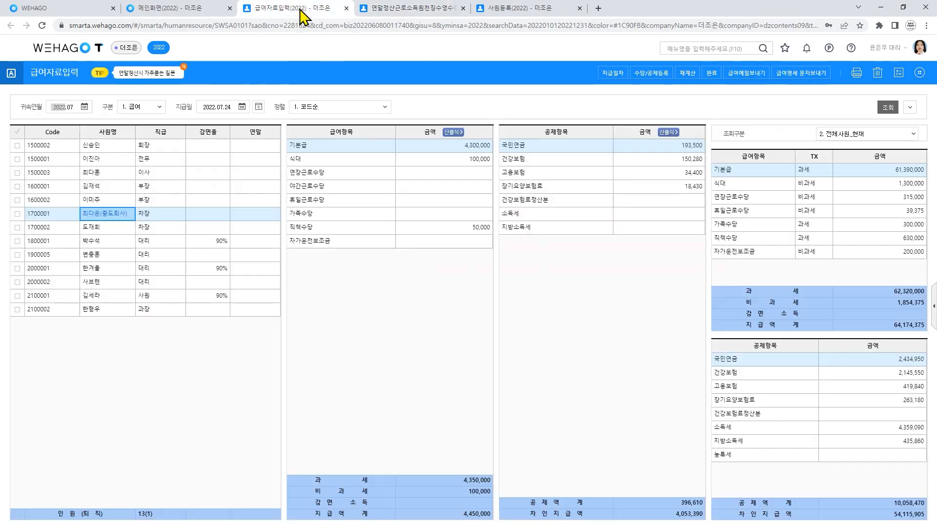
- Apply the leaver's settled income tax: 소득세 -917,180 and 지방소득세 -91,690 in July payroll
click(920, 73)
click(880, 238)
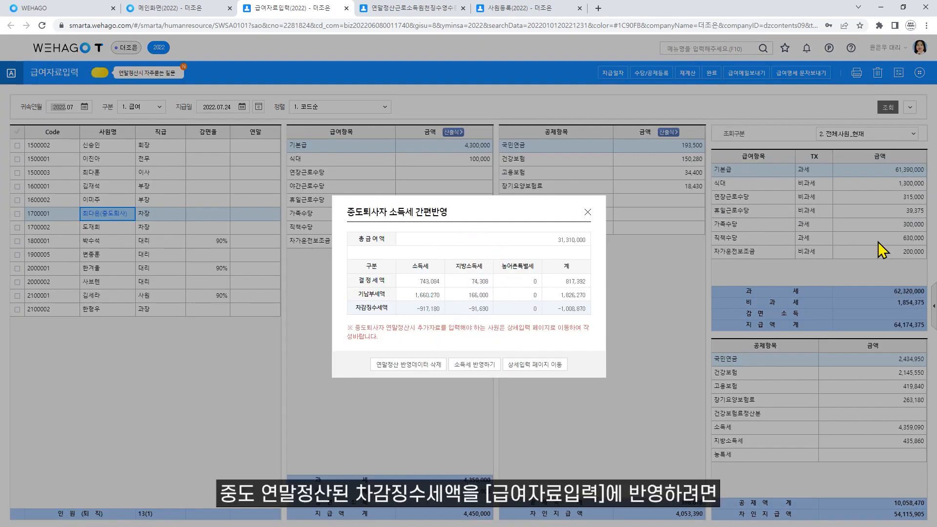
click(485, 364)
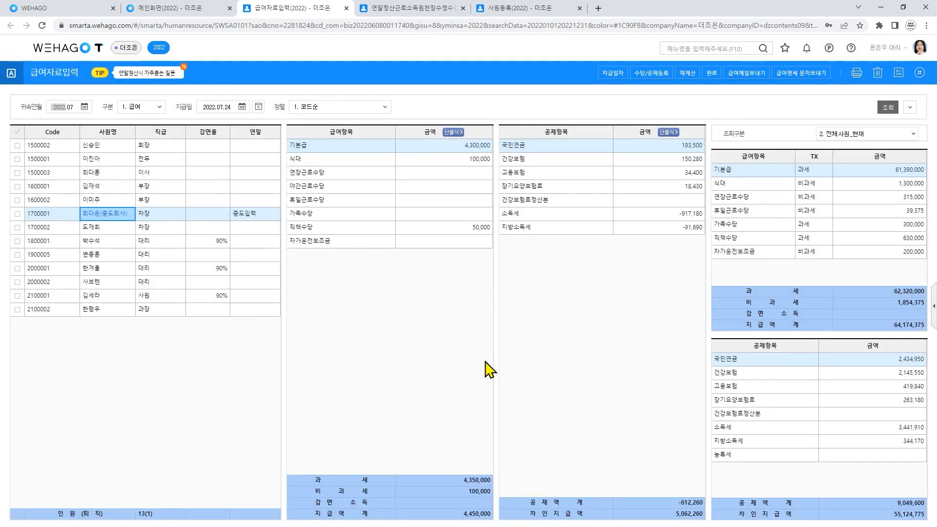
click(634, 217)
click(637, 229)
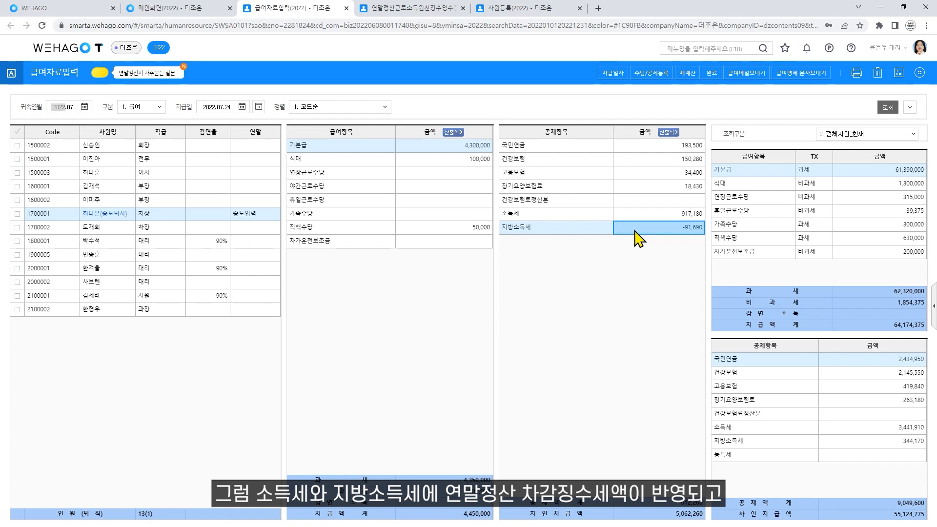
- Check the leaver's 중도입력 settlement status and bring up 사원급여정보반영여부
click(265, 215)
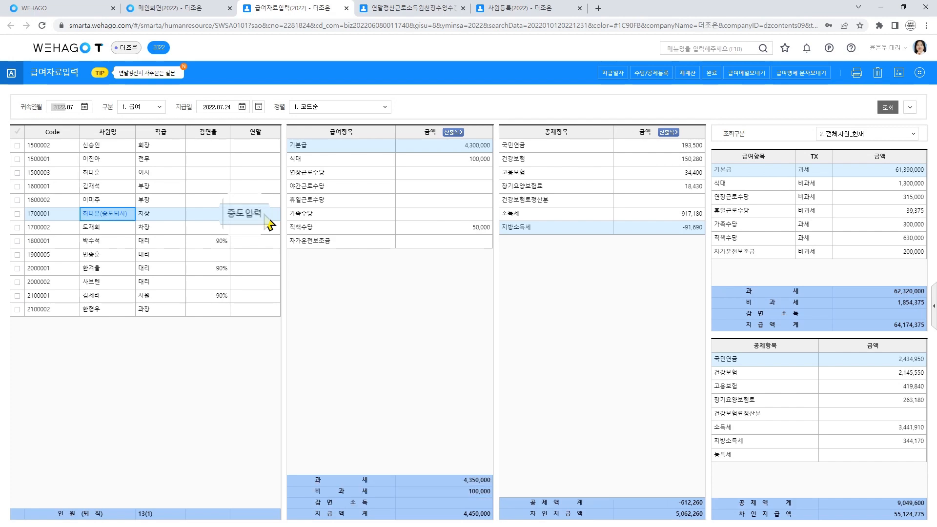
click(920, 73)
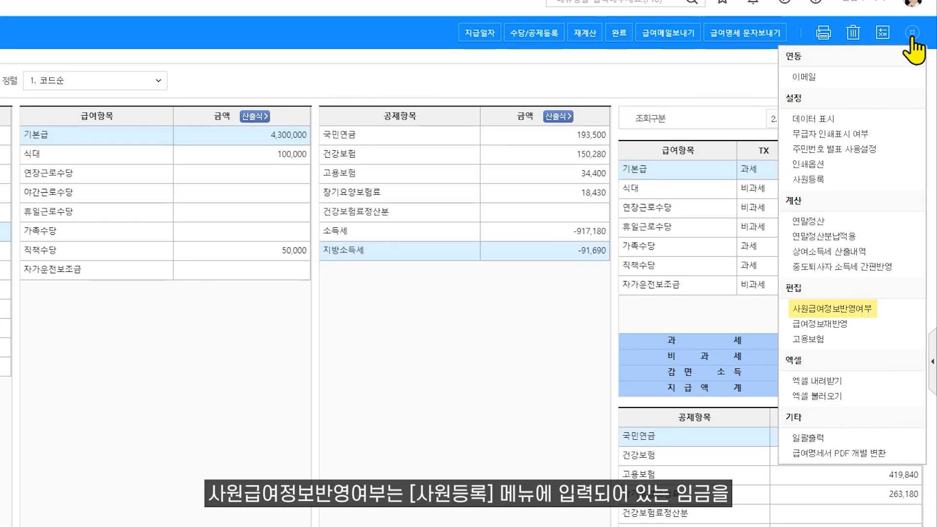
click(873, 301)
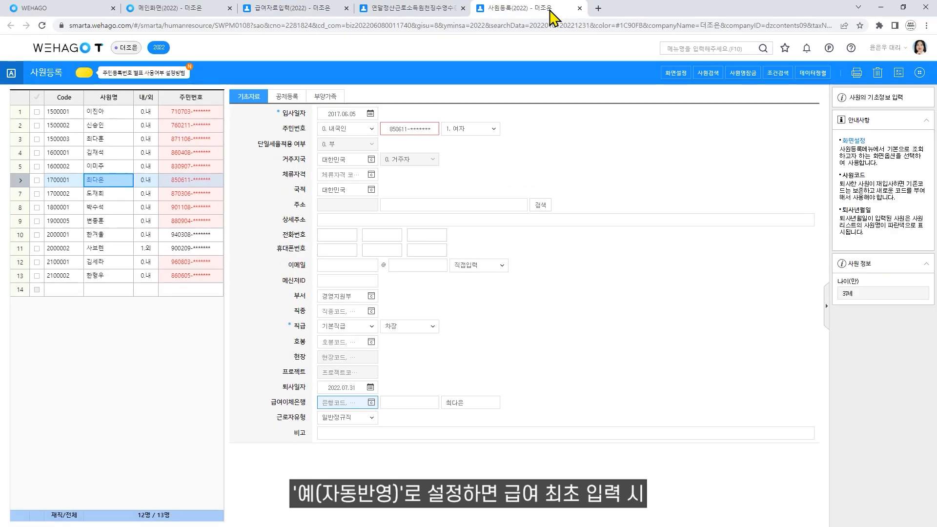
- Review the leaver's 연봉 pay type in 공제등록, then keep salary-information reflection at 예(자동반영)
click(282, 95)
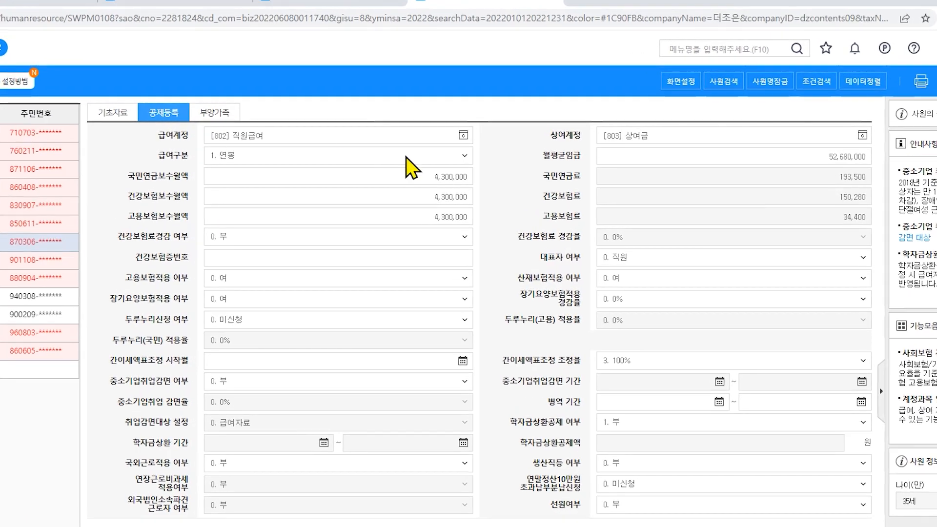
click(486, 143)
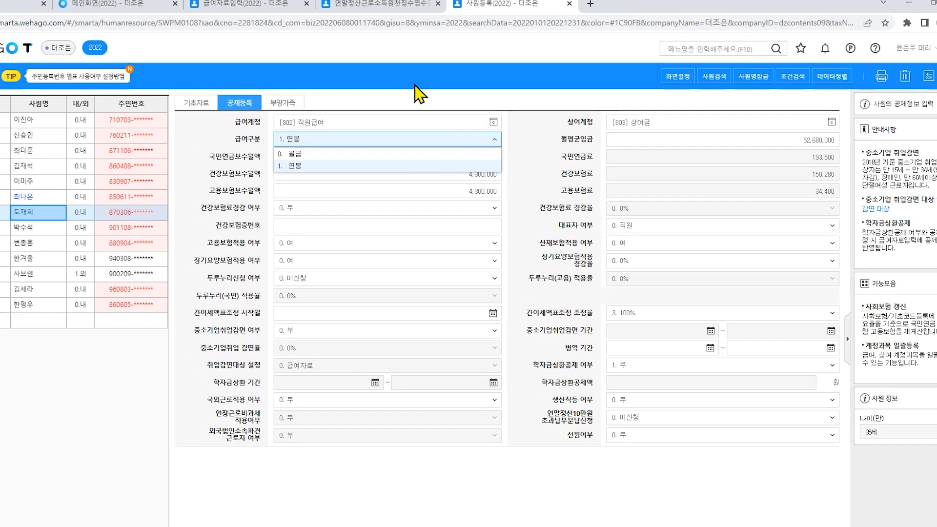
click(264, 5)
click(445, 363)
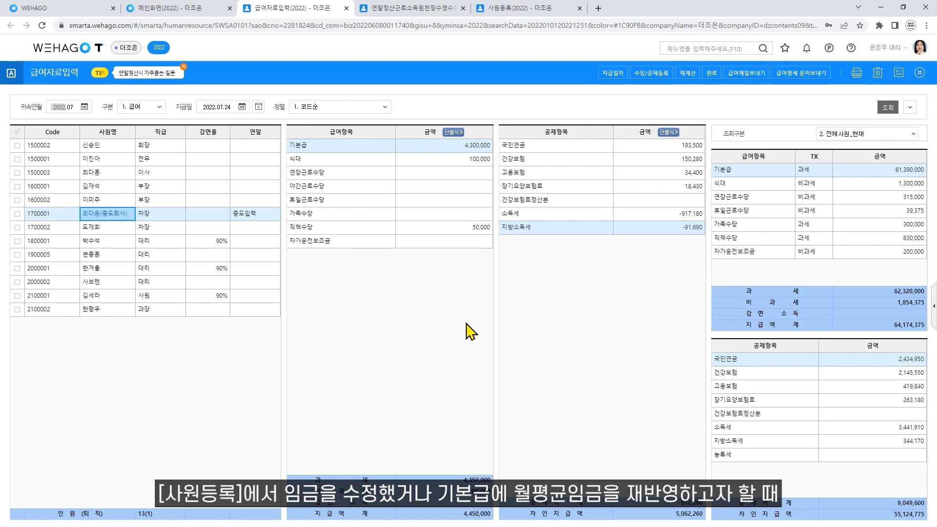
click(18, 227)
click(920, 73)
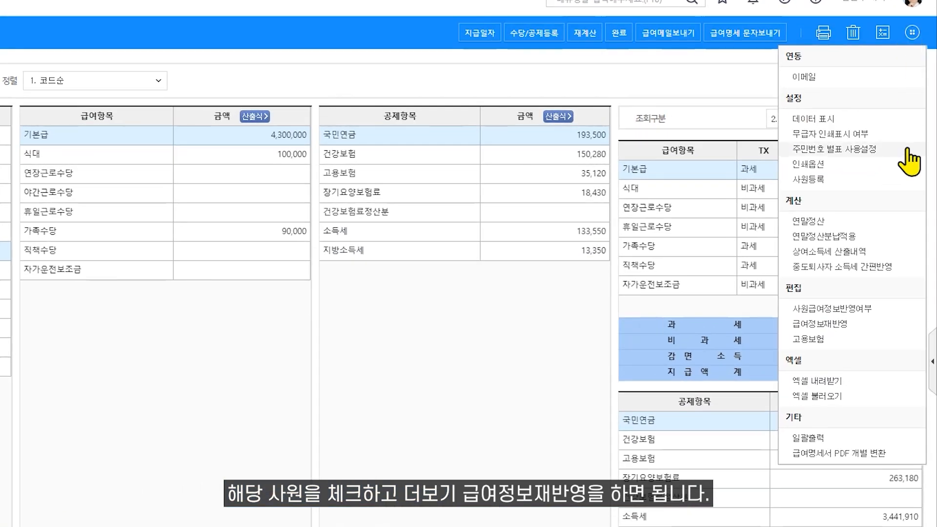
click(865, 325)
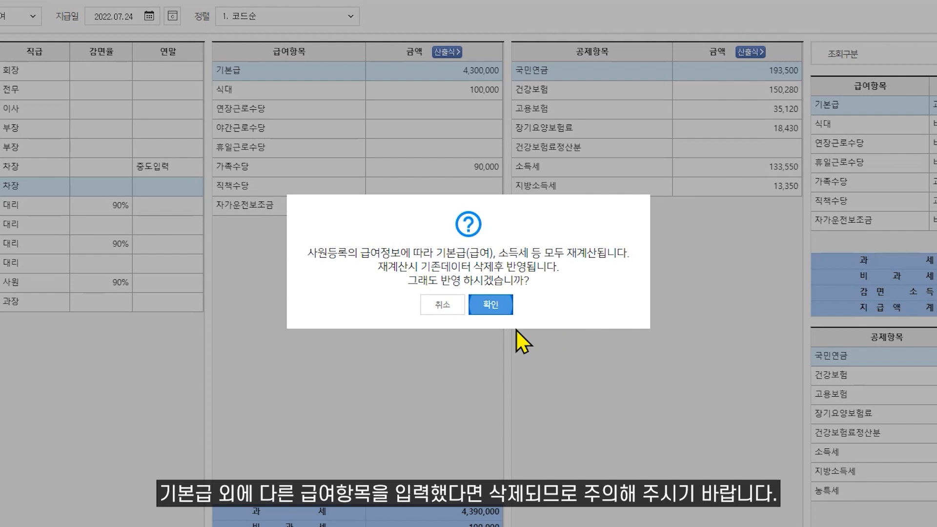
click(445, 304)
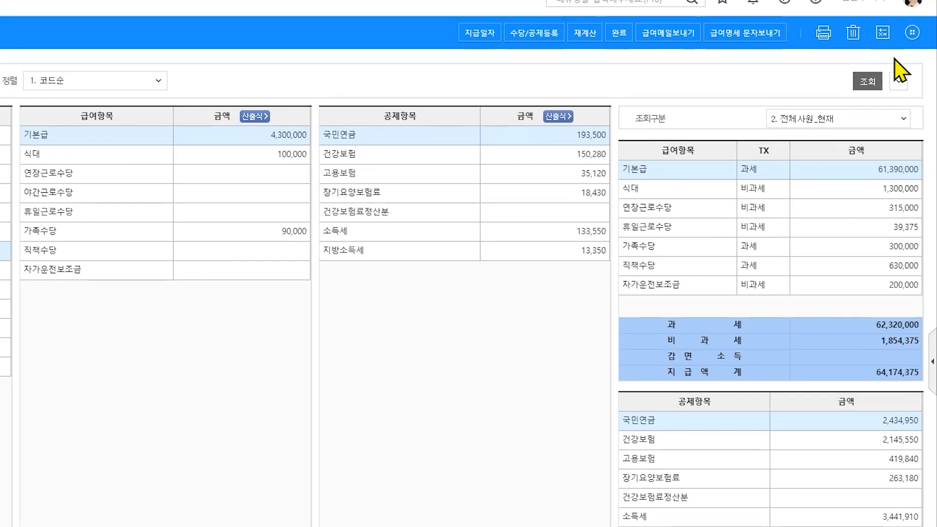
click(913, 32)
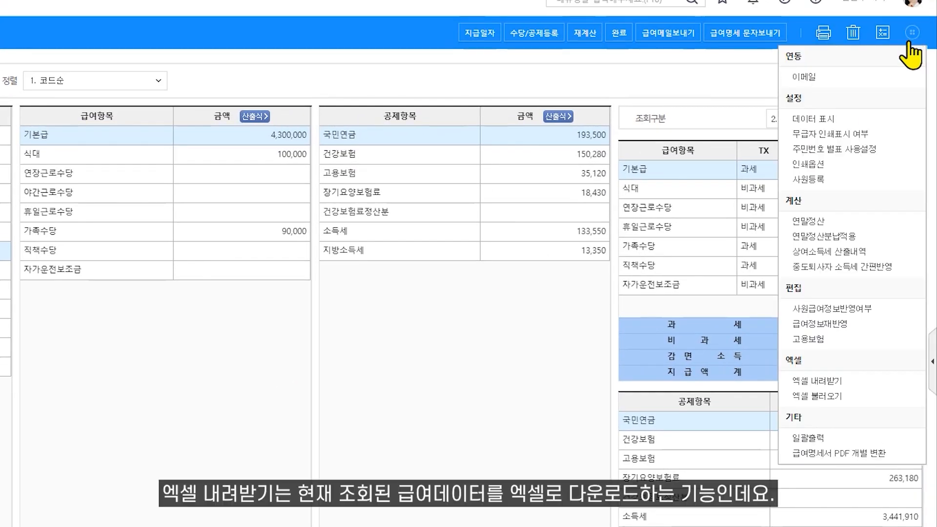
- Export the July payroll to 더조은-202207.xlsx and show it in the Downloads folder
click(862, 386)
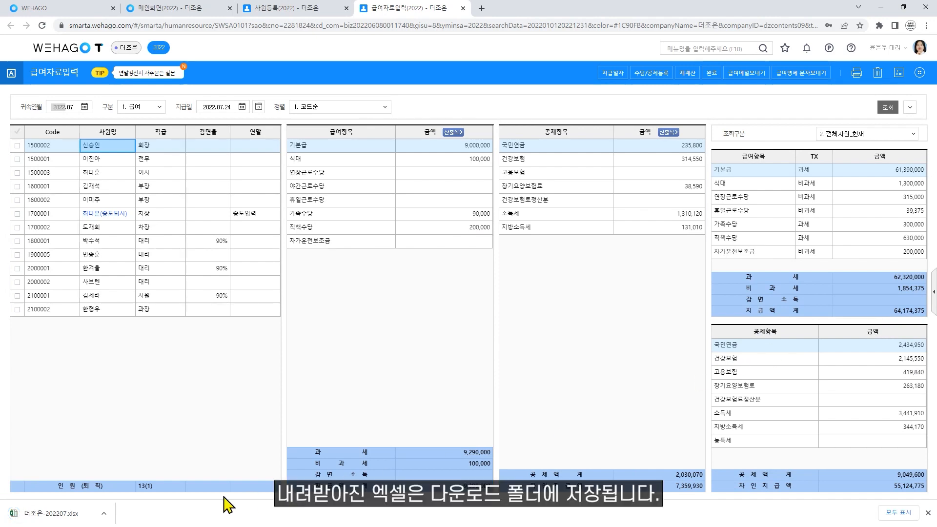
click(104, 513)
click(128, 480)
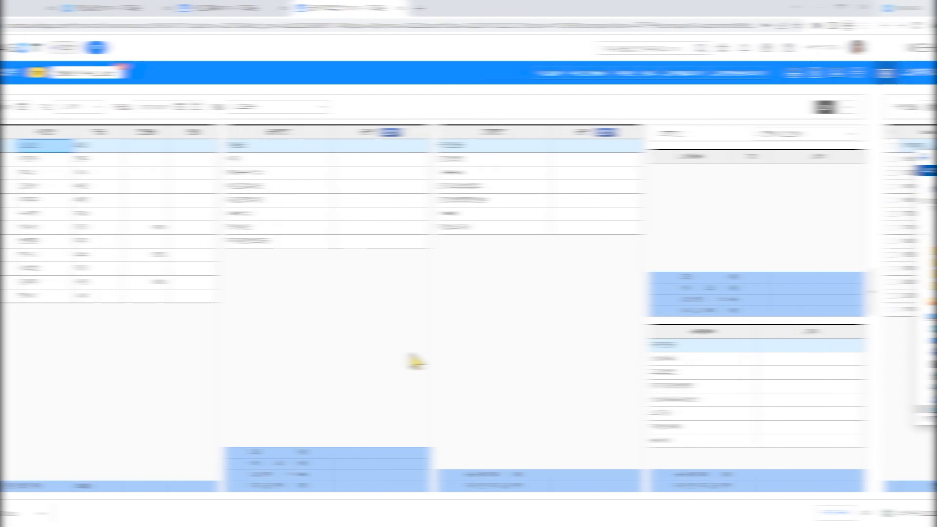
click(920, 73)
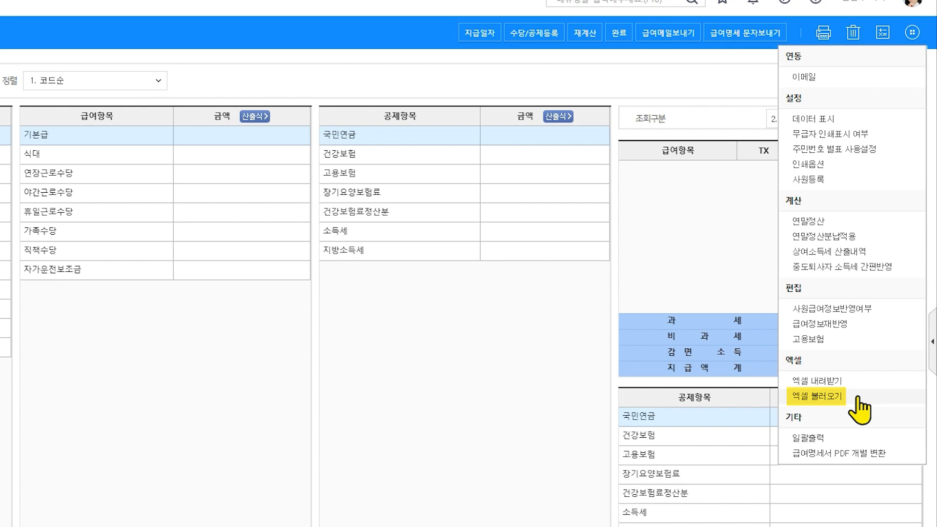
- Load 8월 급여내역.xlsx into the 엑셀 불러오기 upload dialog
click(857, 396)
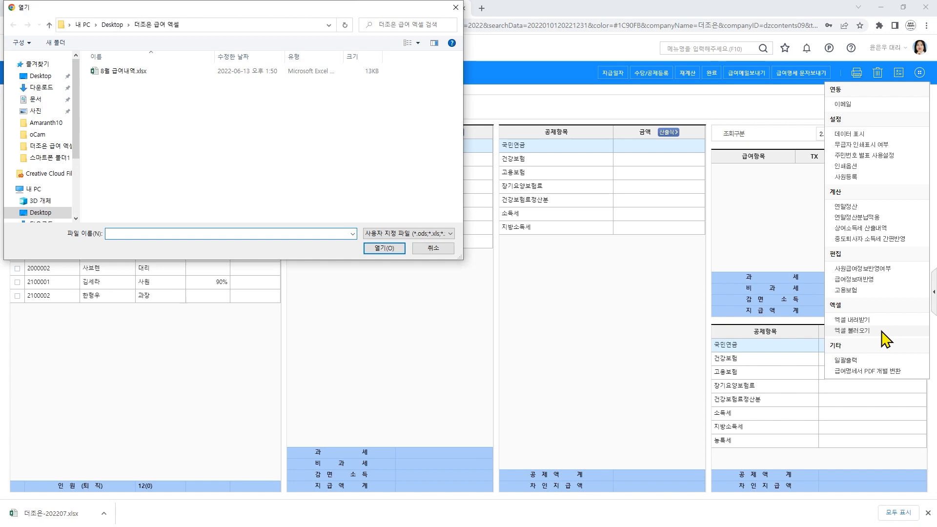
click(193, 72)
click(392, 250)
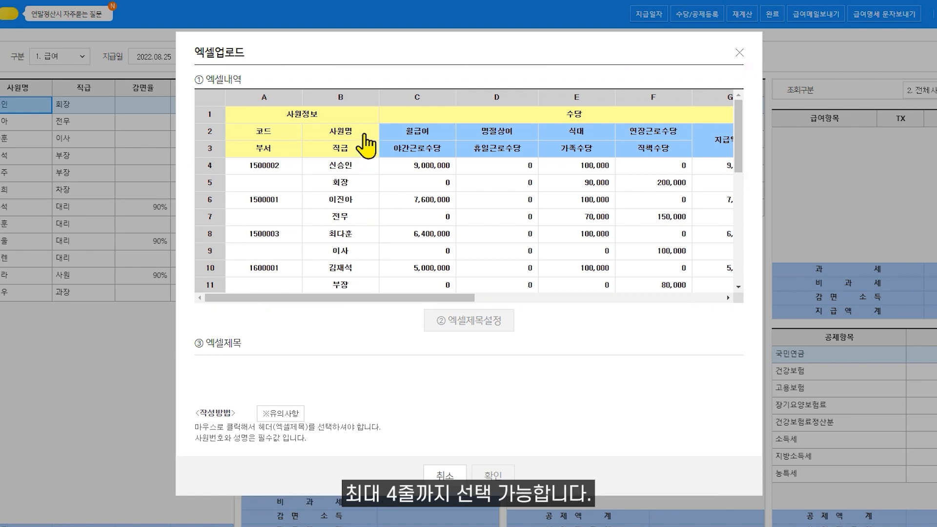
- Set spreadsheet rows 2 and 3 as the column headers after reading the ※유의사항 cautions
click(365, 131)
click(363, 150)
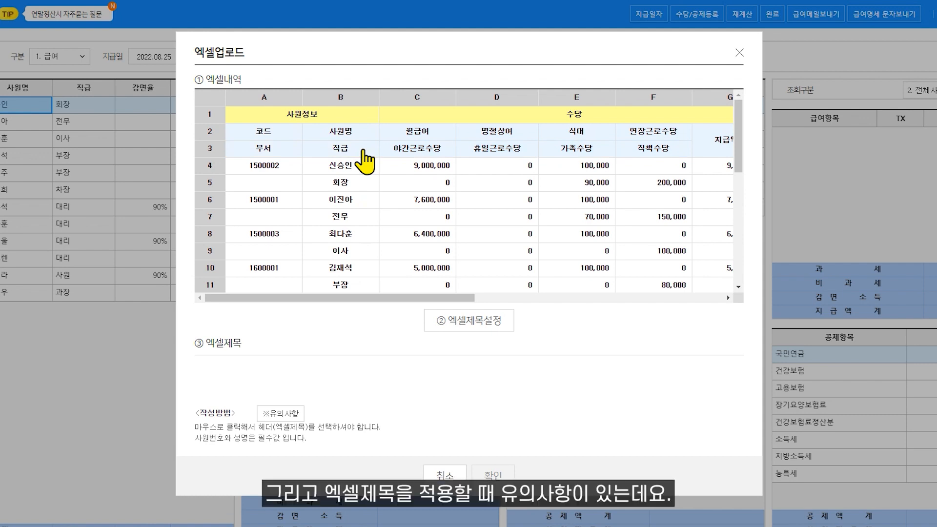
click(276, 414)
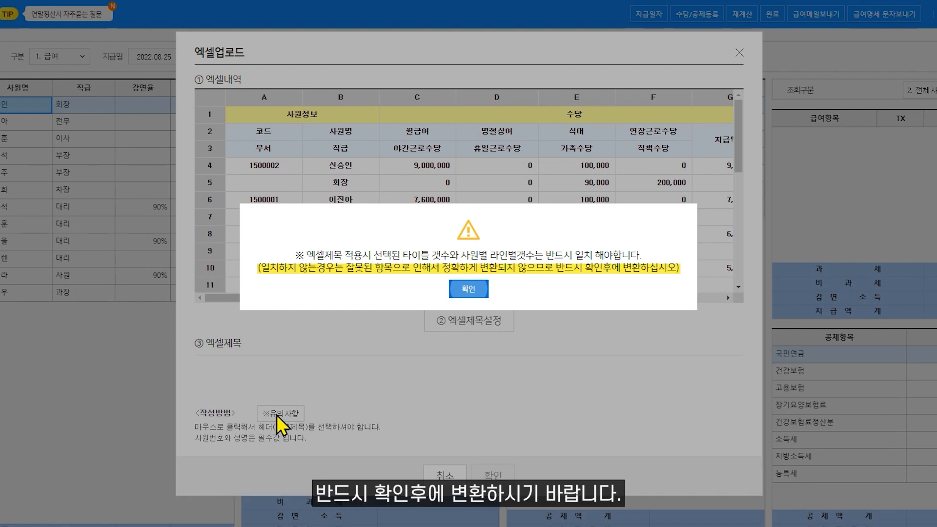
click(469, 290)
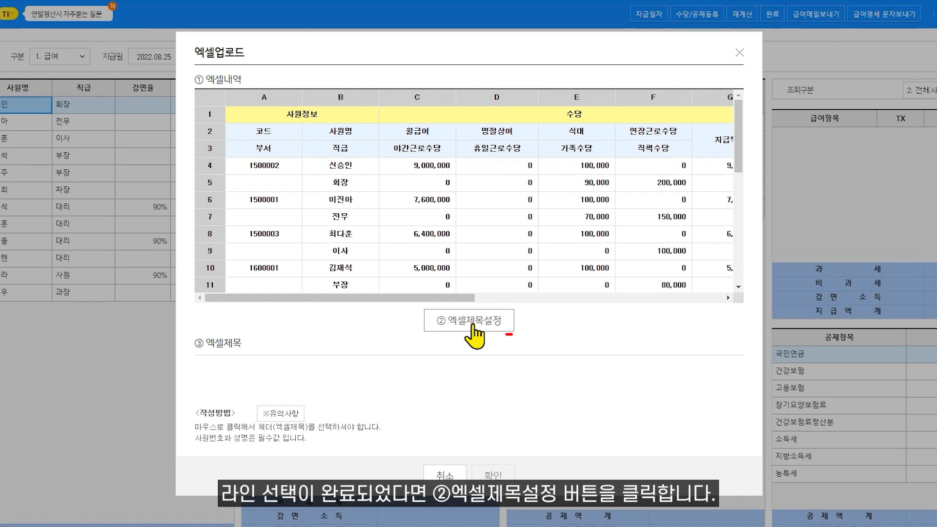
click(473, 332)
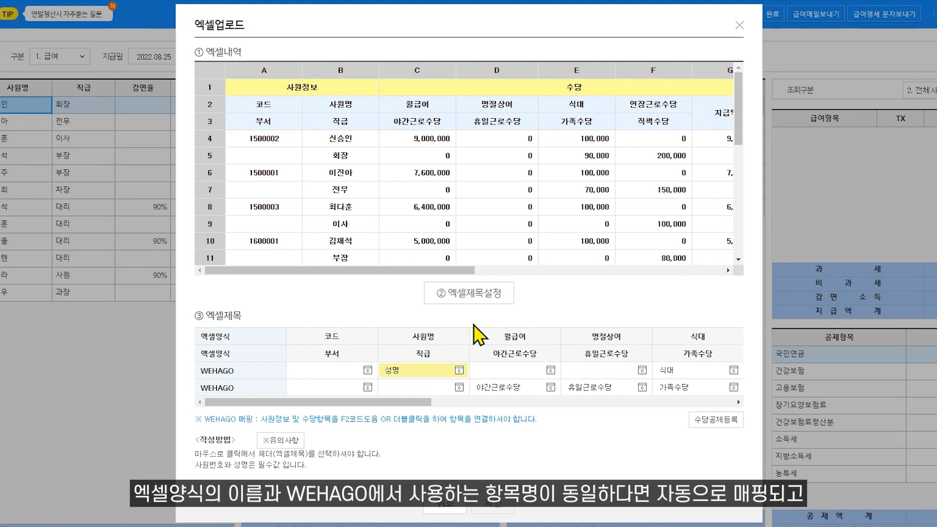
- Map the Excel 코드 column to 사원번호 and 월급여 to 기본급, checking allowance registration
double_click(353, 373)
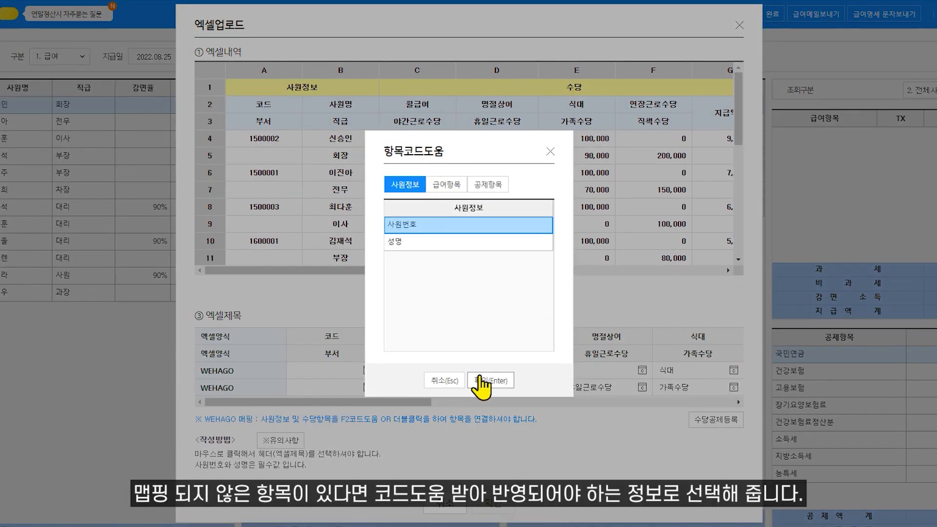
click(480, 380)
click(508, 368)
double_click(508, 368)
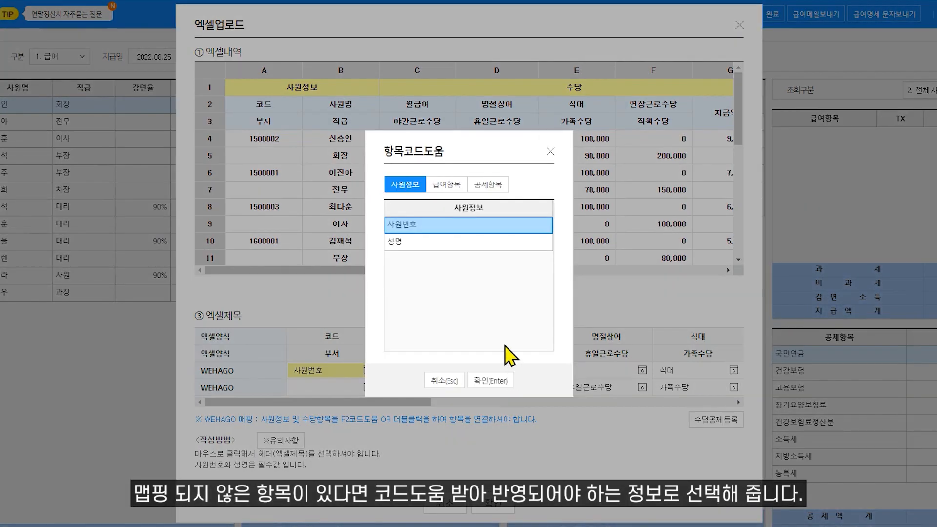
click(446, 184)
click(479, 382)
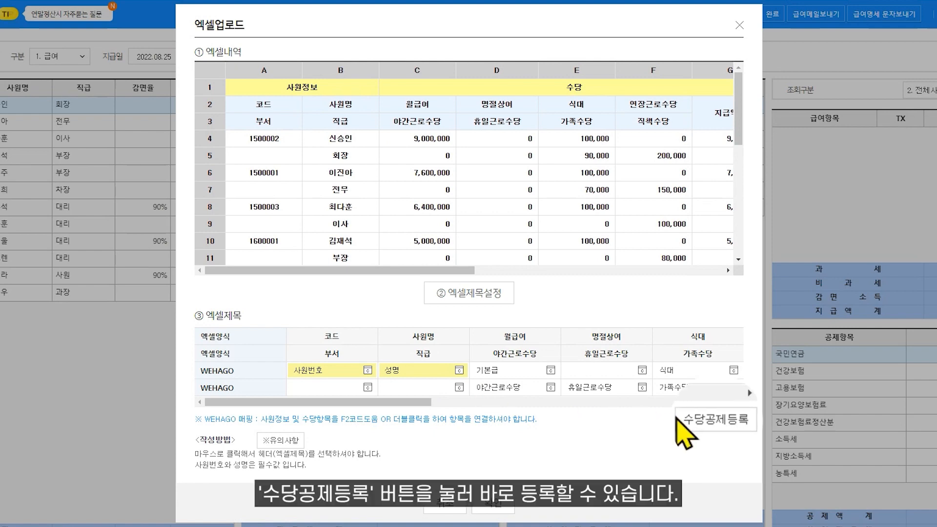
click(694, 420)
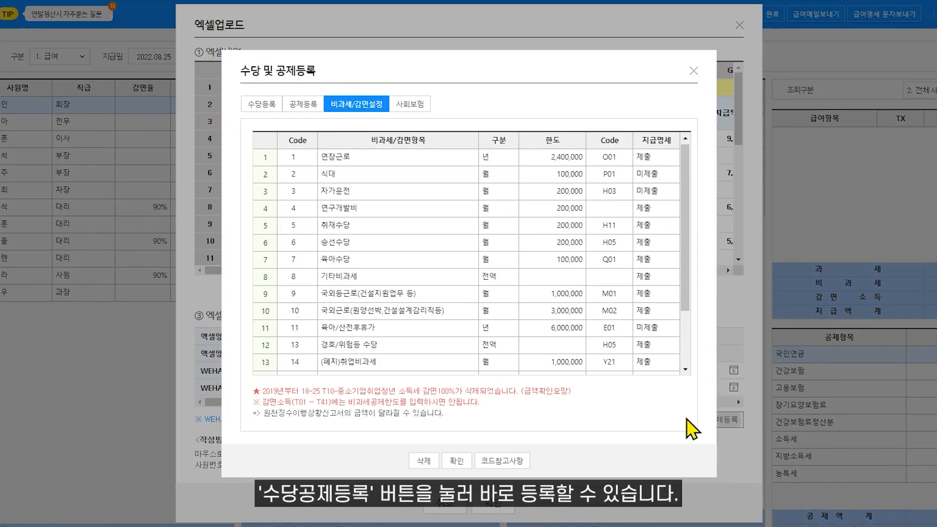
click(456, 461)
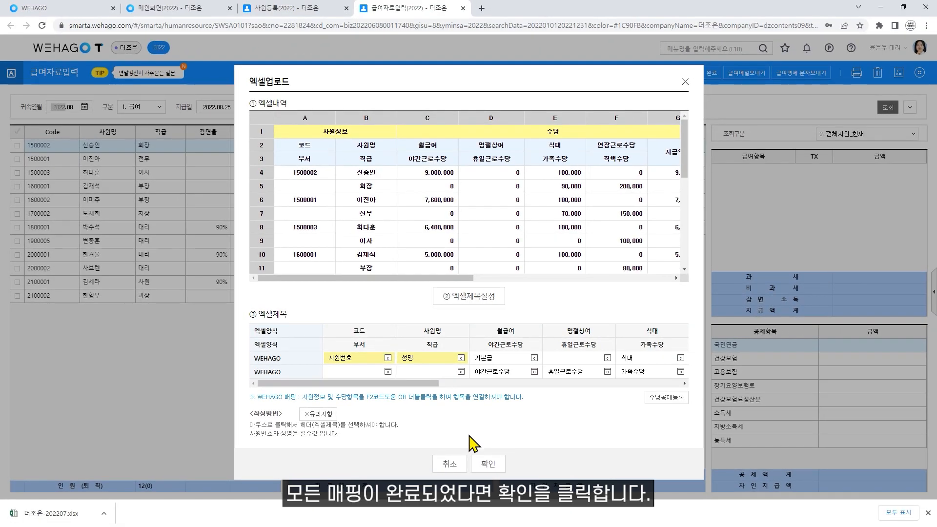
- Upload into August 2022 payroll (2022.08.25), skipping unlinked rows and replacing existing data; total 57,132,745
click(489, 464)
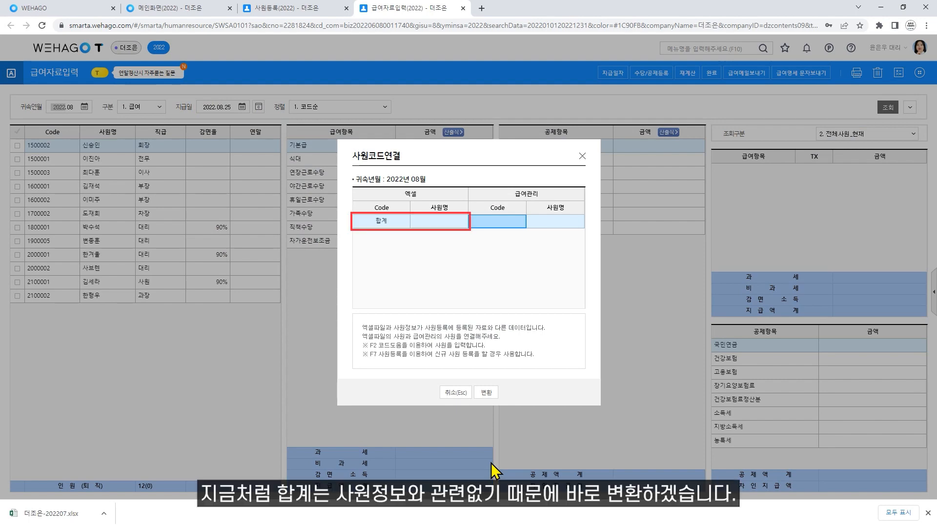
click(484, 393)
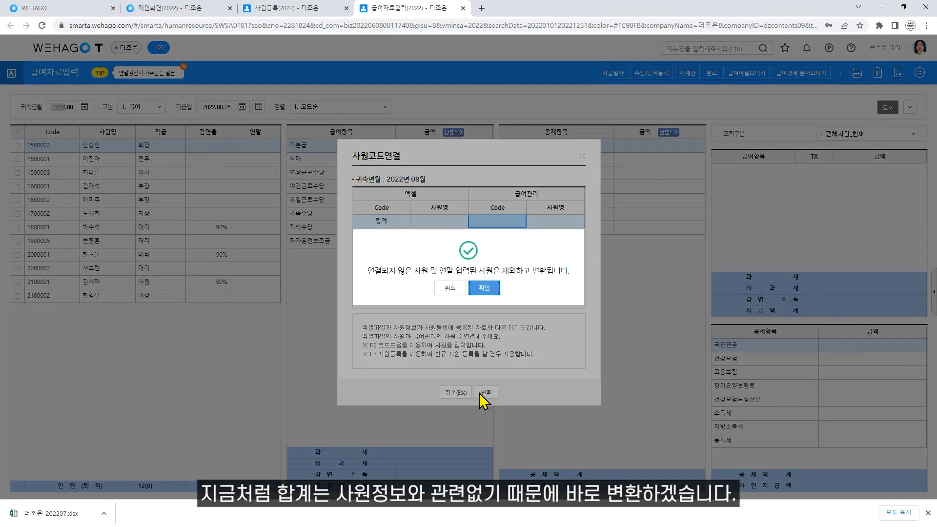
click(481, 292)
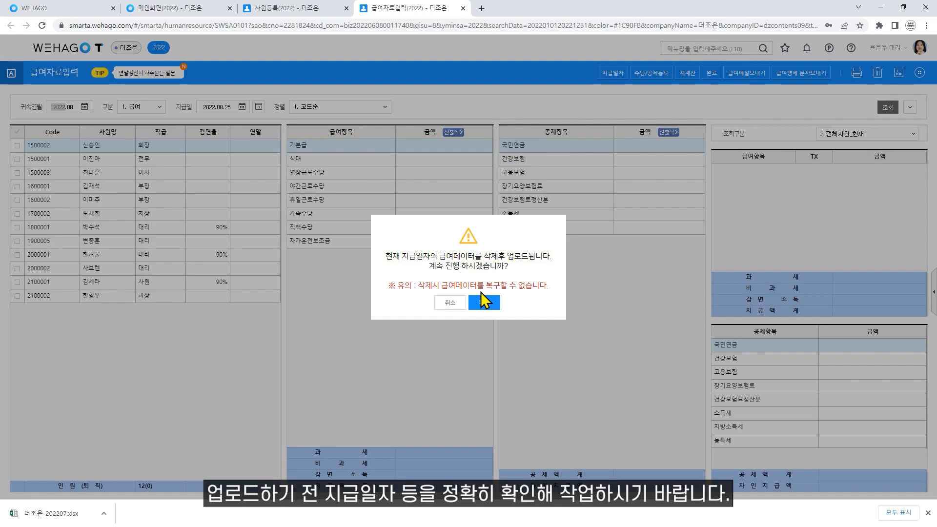
click(481, 303)
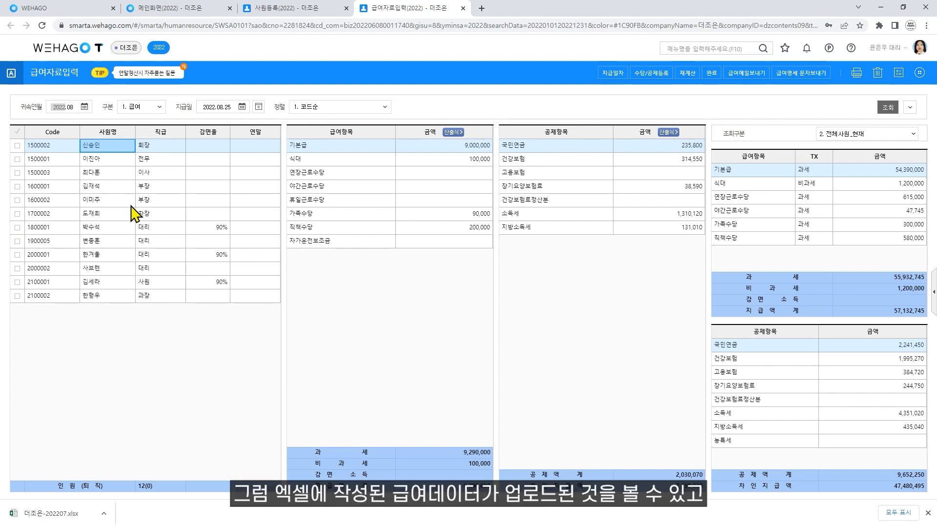
- Recalculate income tax for all 12 employees: 소득세 4,389,020, 지방소득세 438,860, net pay 47,438,675
click(108, 173)
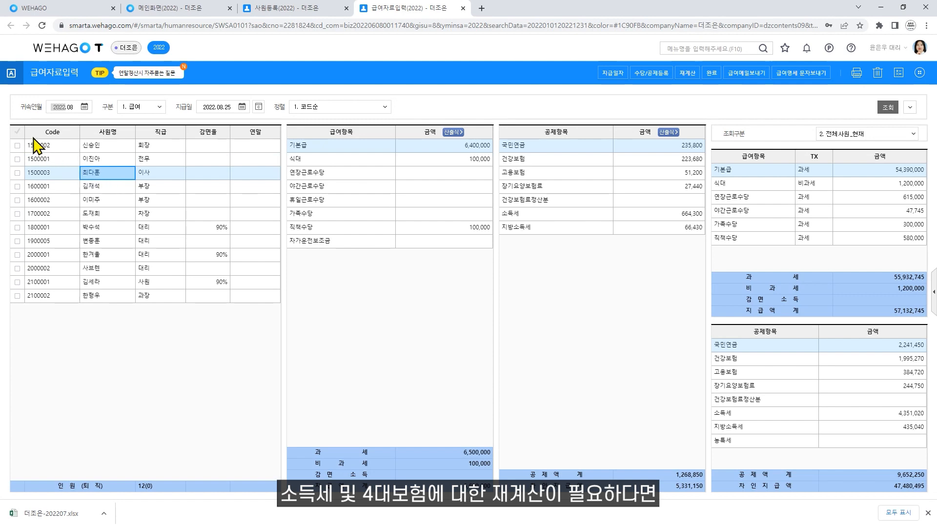
click(17, 132)
click(687, 74)
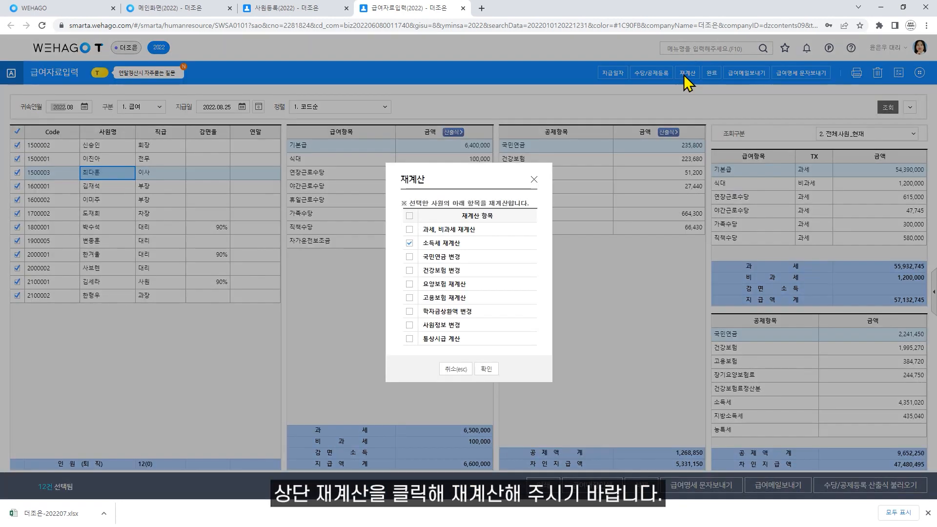
click(487, 369)
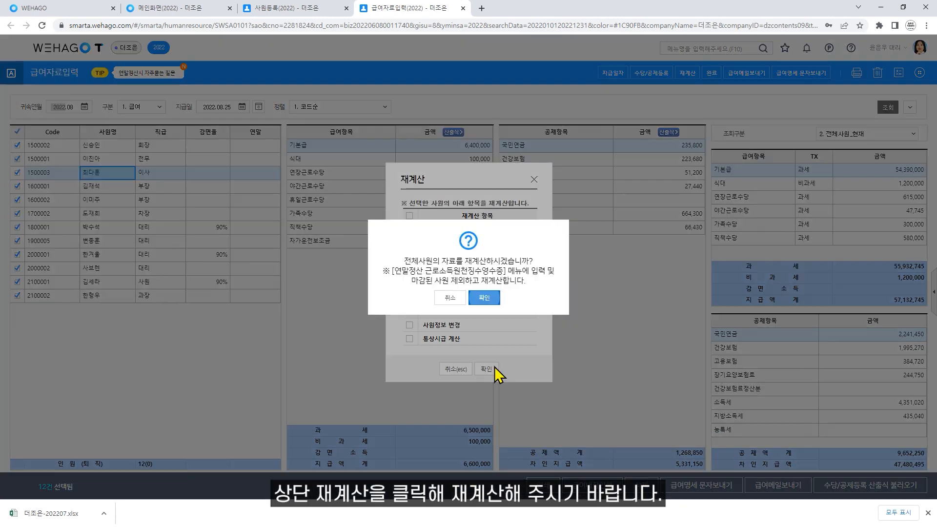
click(485, 298)
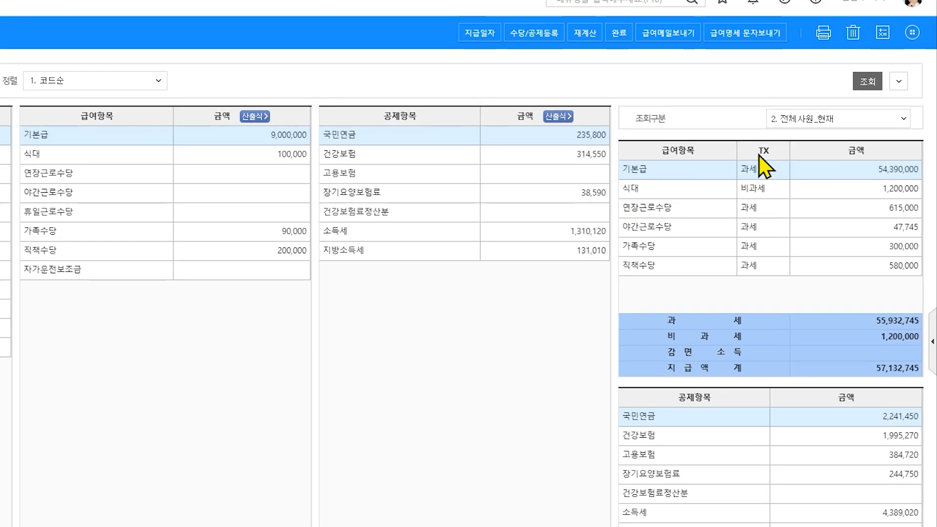
- Tick 07 급여 and 07 상여 in 일괄출력, close it, and select all 12 employees
click(919, 72)
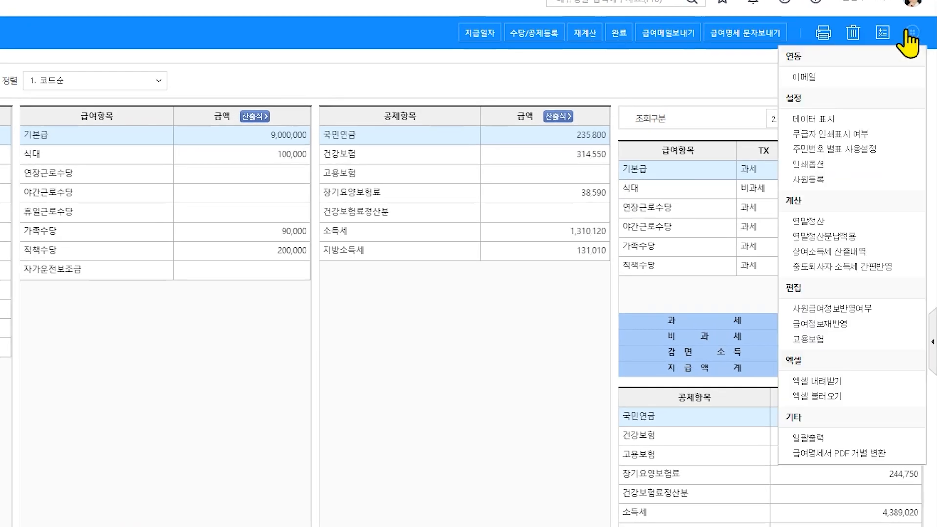
click(809, 437)
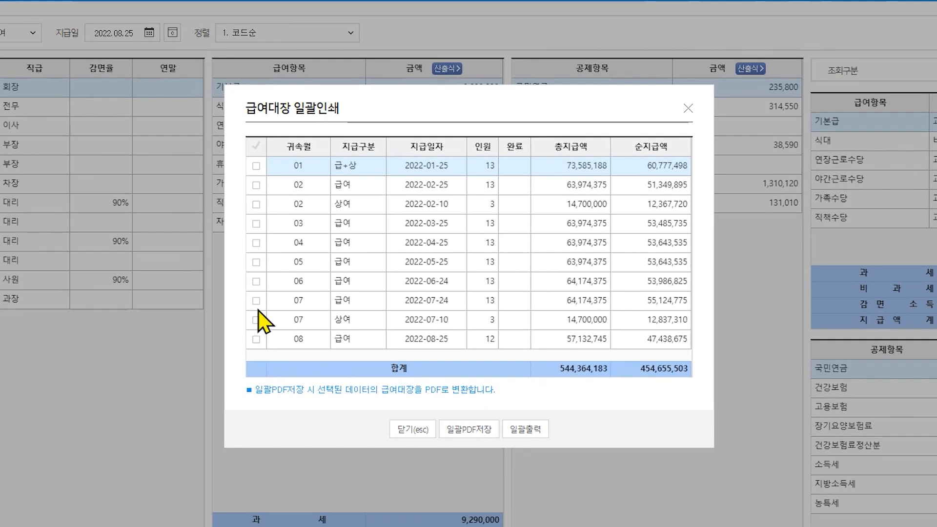
click(256, 300)
click(256, 319)
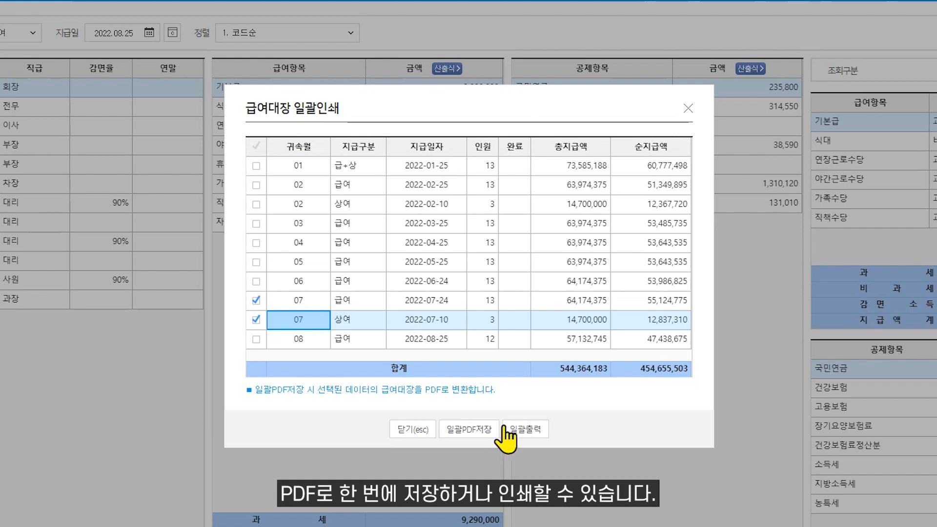
click(689, 108)
click(17, 133)
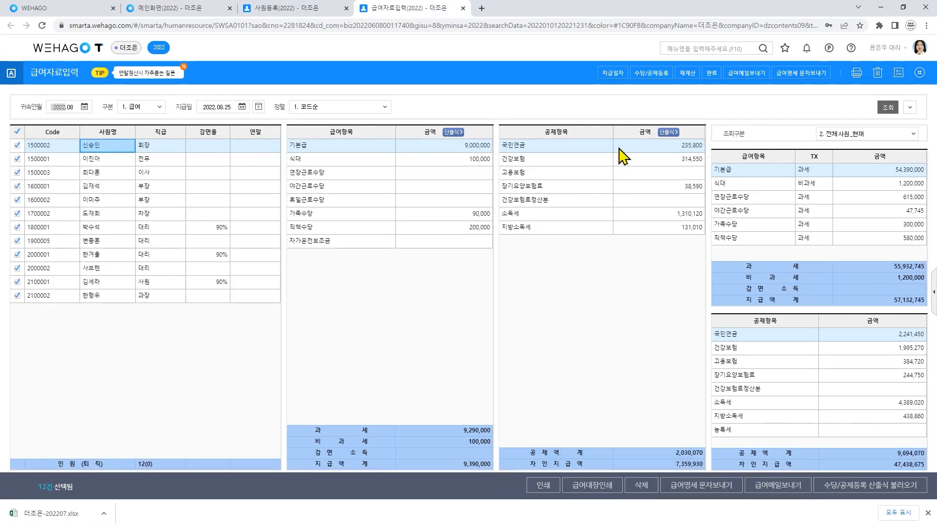
click(919, 73)
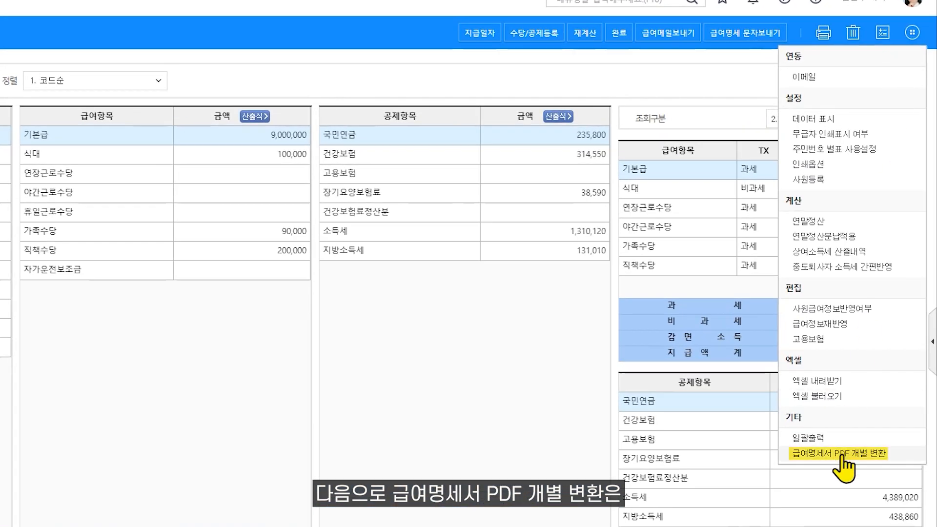
click(820, 423)
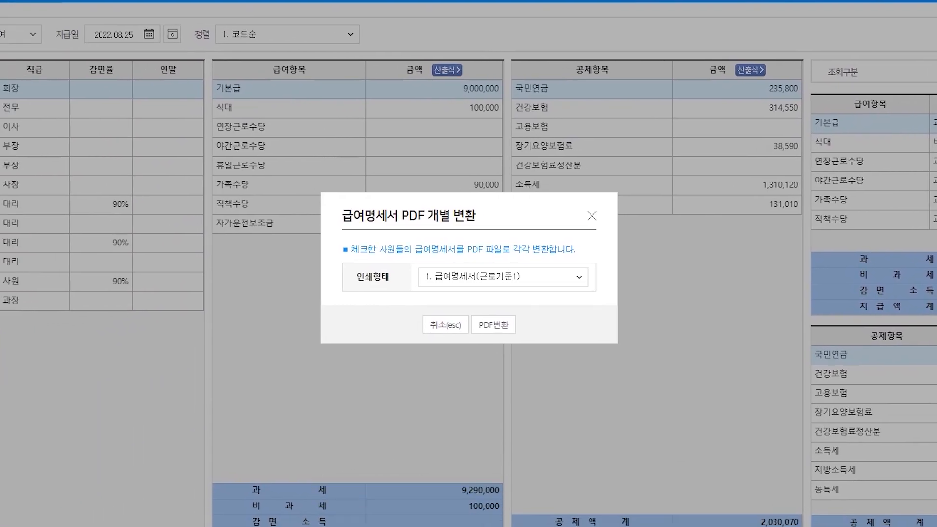
click(579, 282)
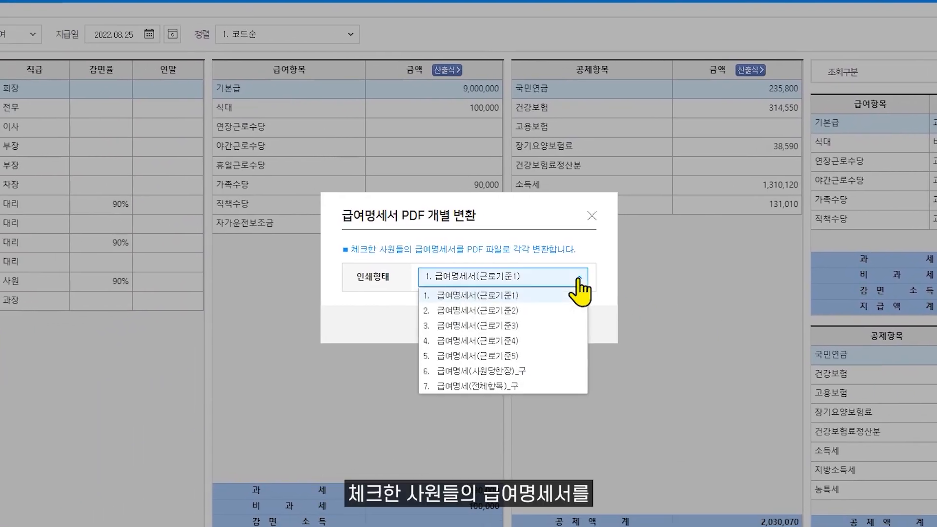
click(578, 282)
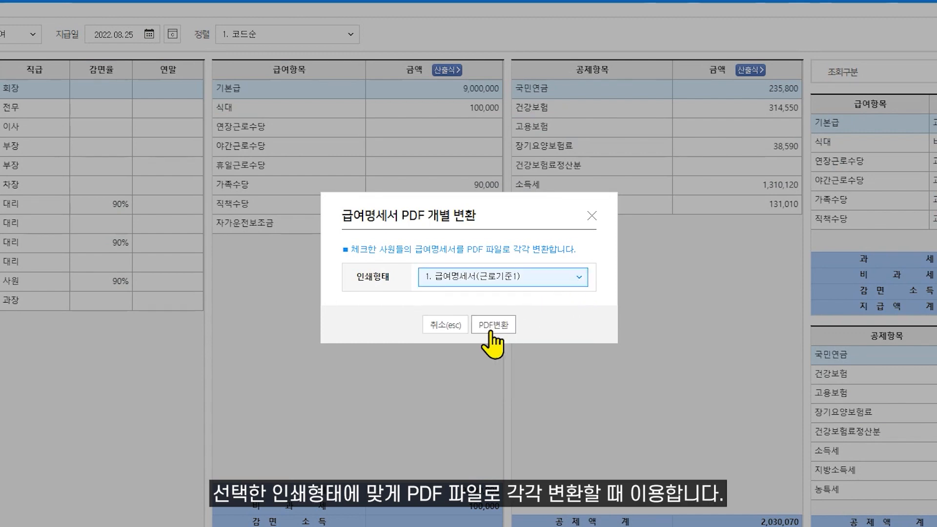
click(451, 324)
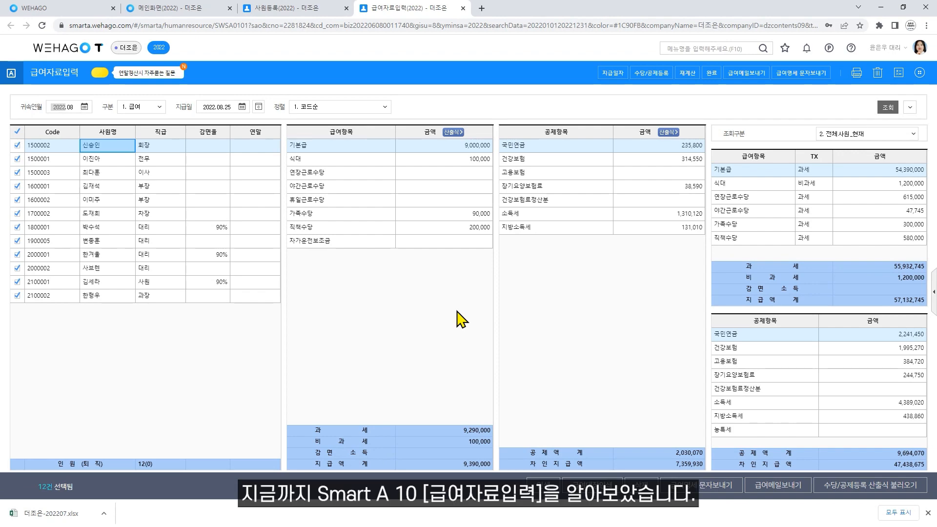